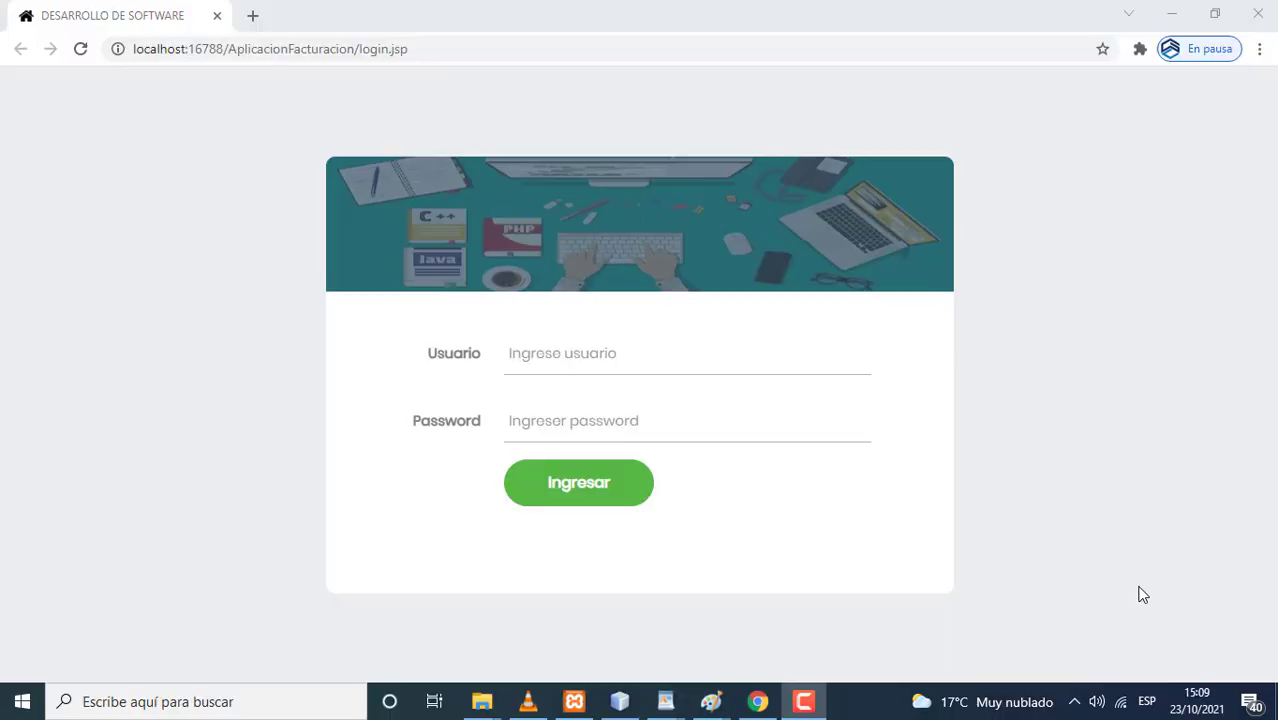
- Attempt to sign in with the saved username and a password
left_click(580, 361)
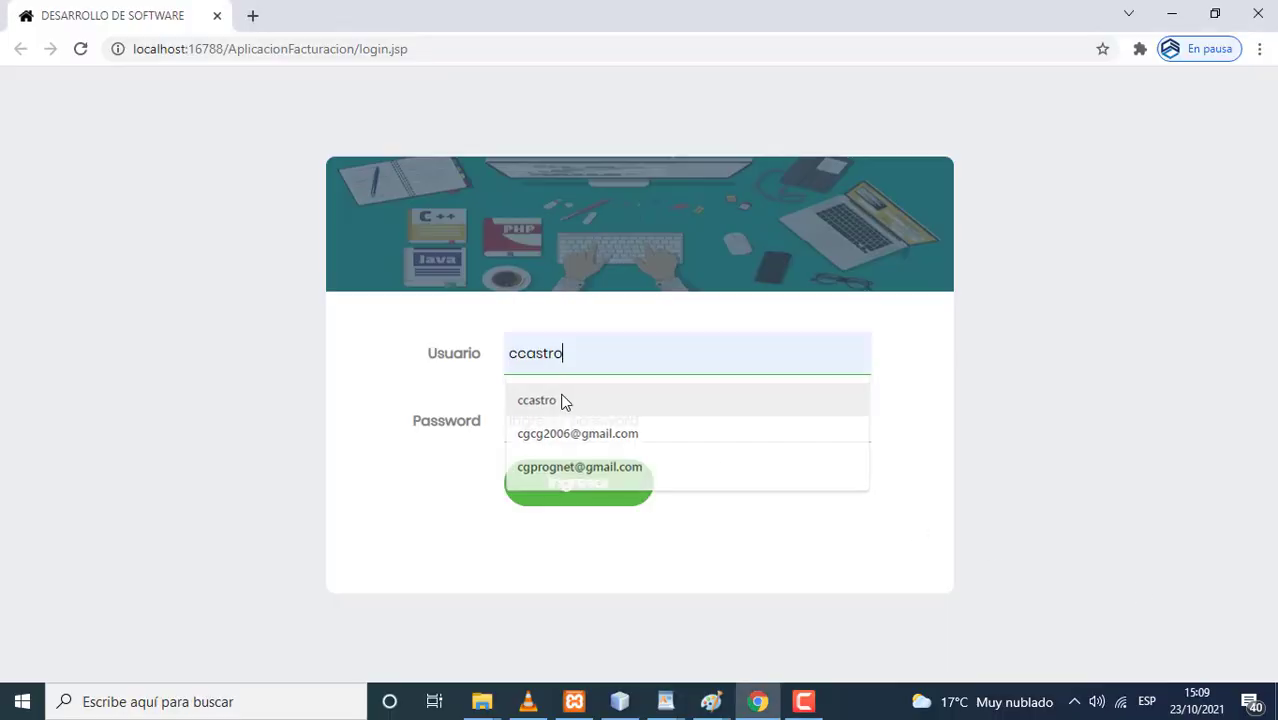
left_click(560, 399)
left_click(562, 421)
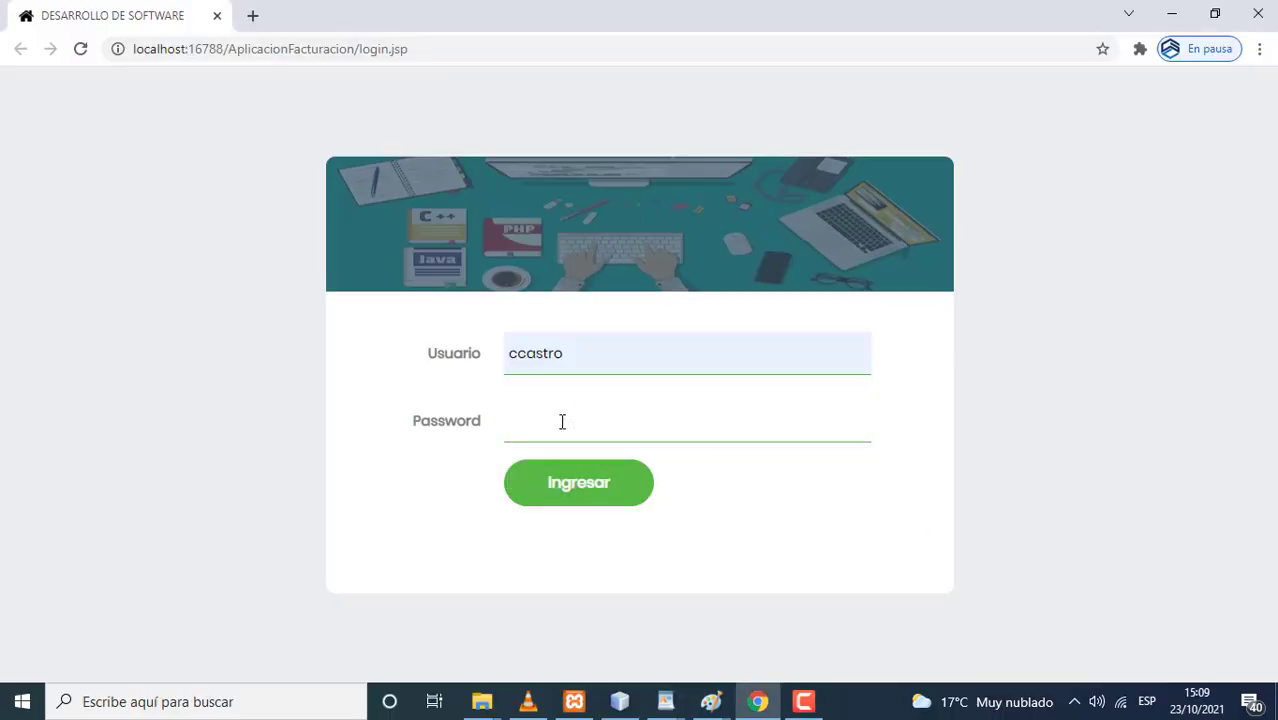
left_click(568, 482)
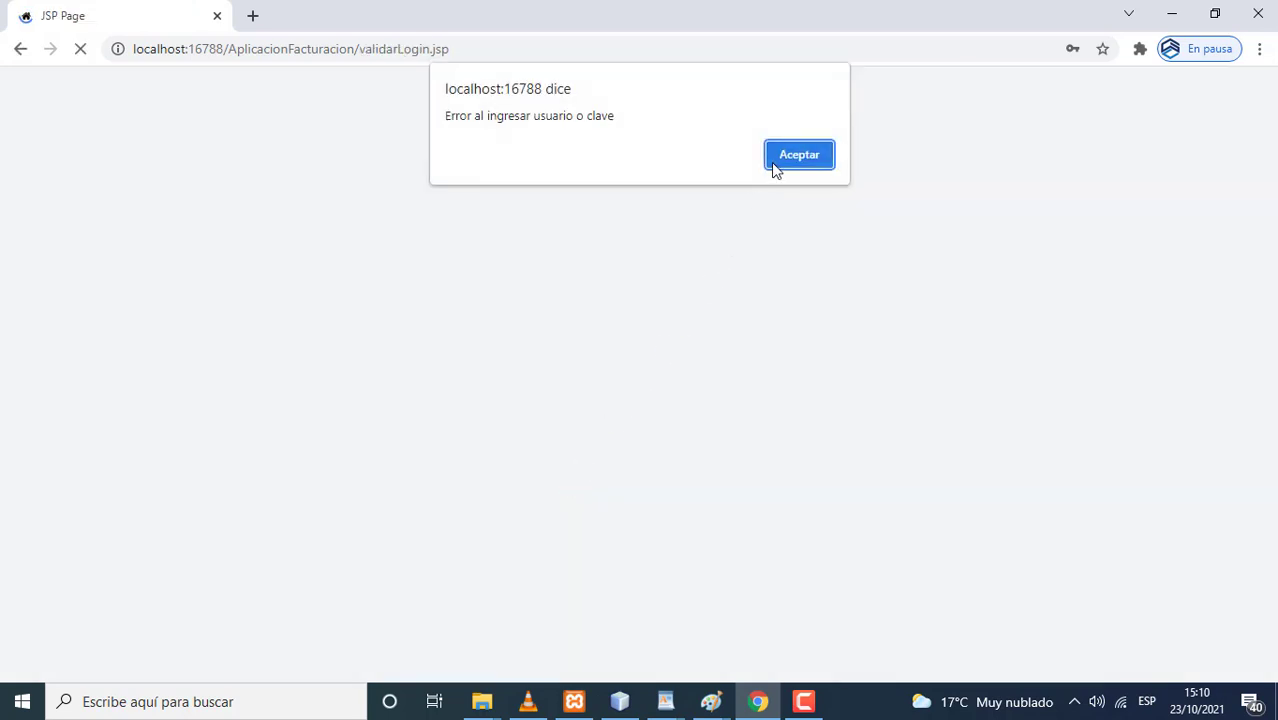
- Dismiss the login error and sign in again with the corrected password
left_click(772, 164)
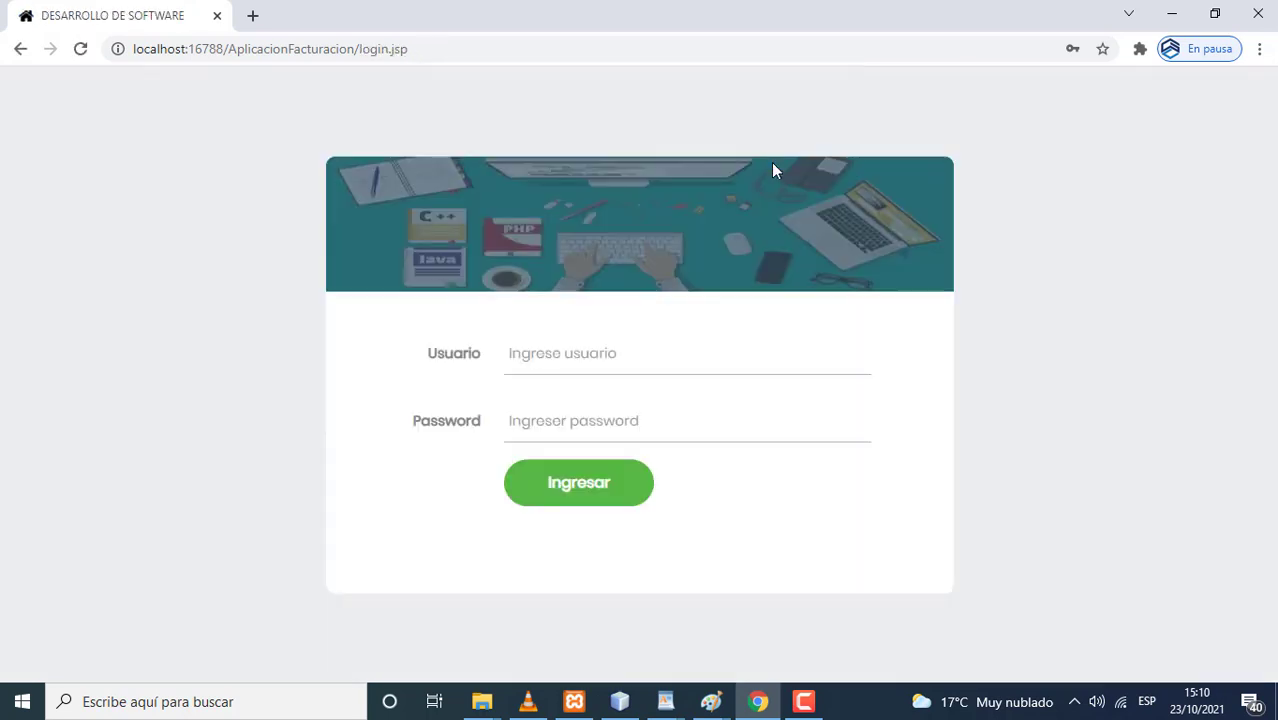
left_click(558, 363)
left_click(553, 403)
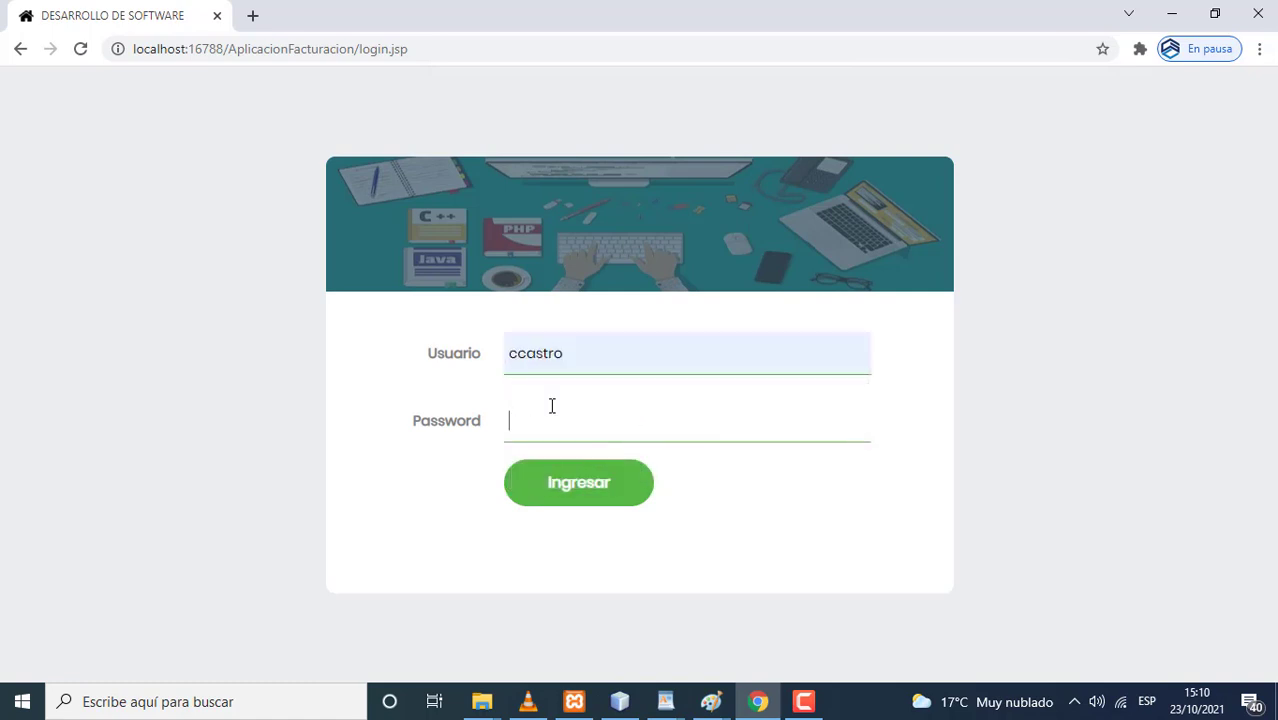
type("3")
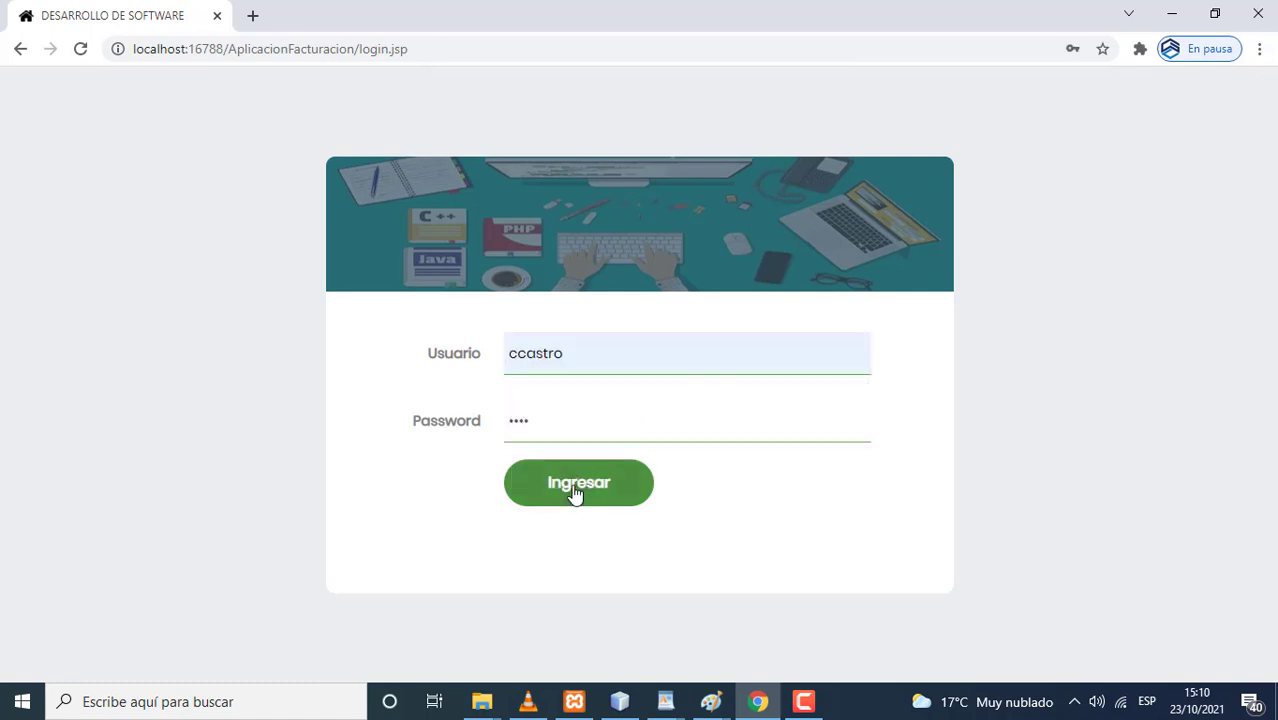
left_click(575, 494)
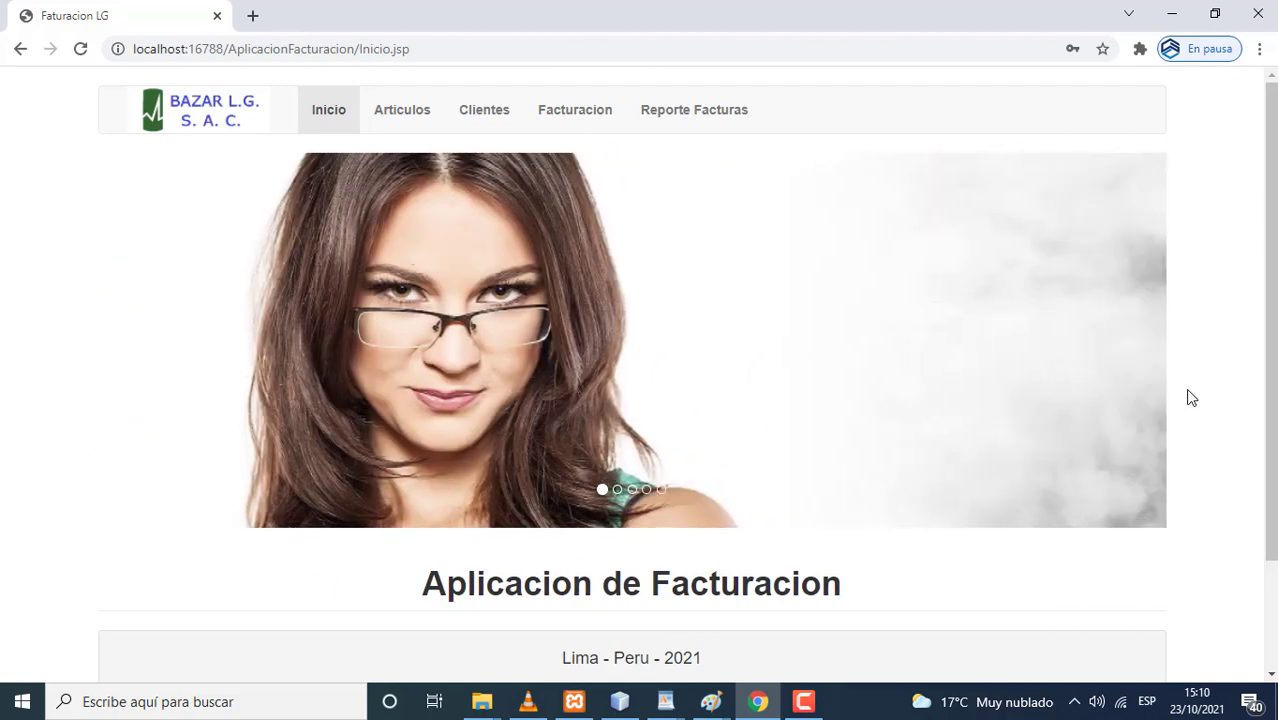
scroll(1192, 400, "down", 2)
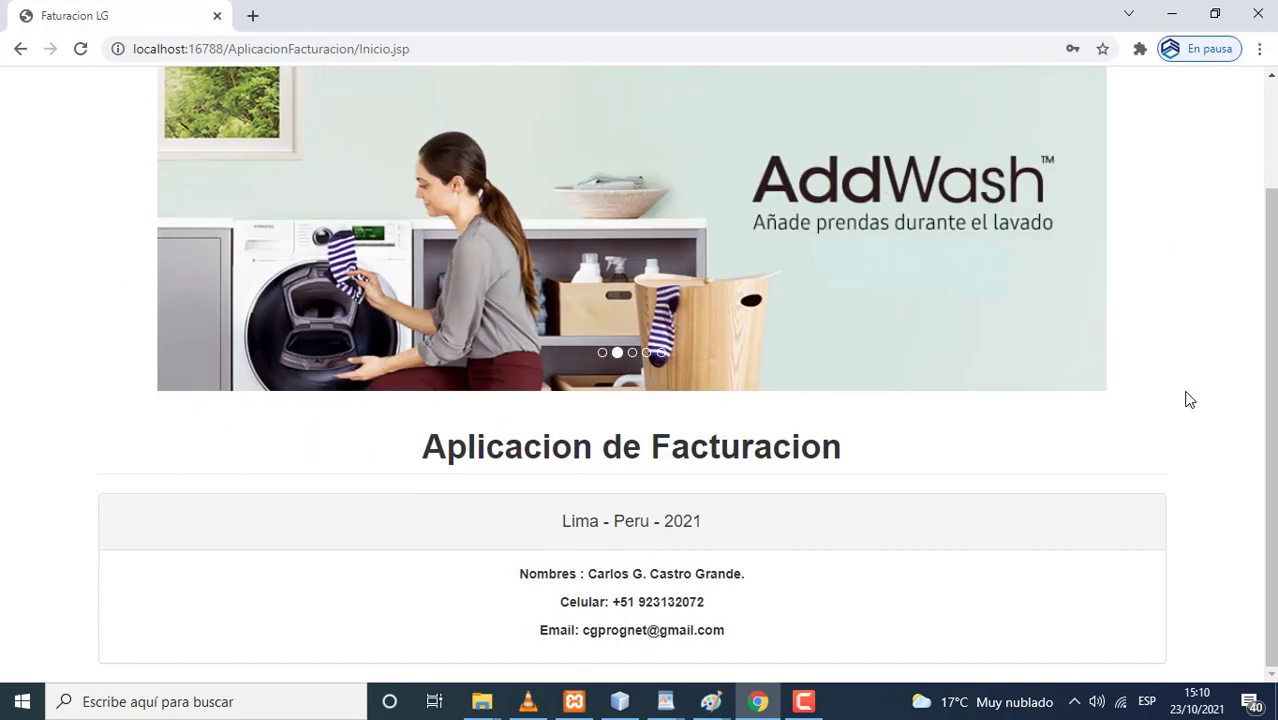
scroll(1189, 400, "up", 2)
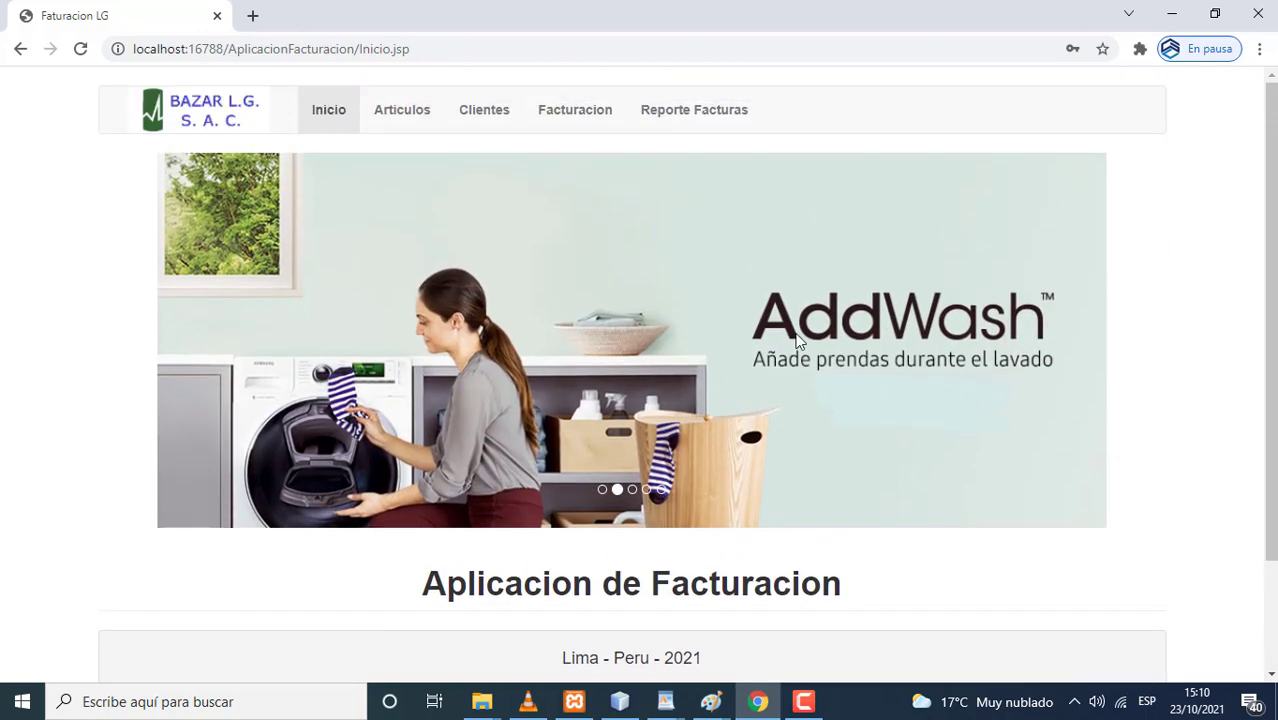
- Delete the TELEVISOR article (code 4) from the Articulos list and confirm the deletion
left_click(390, 118)
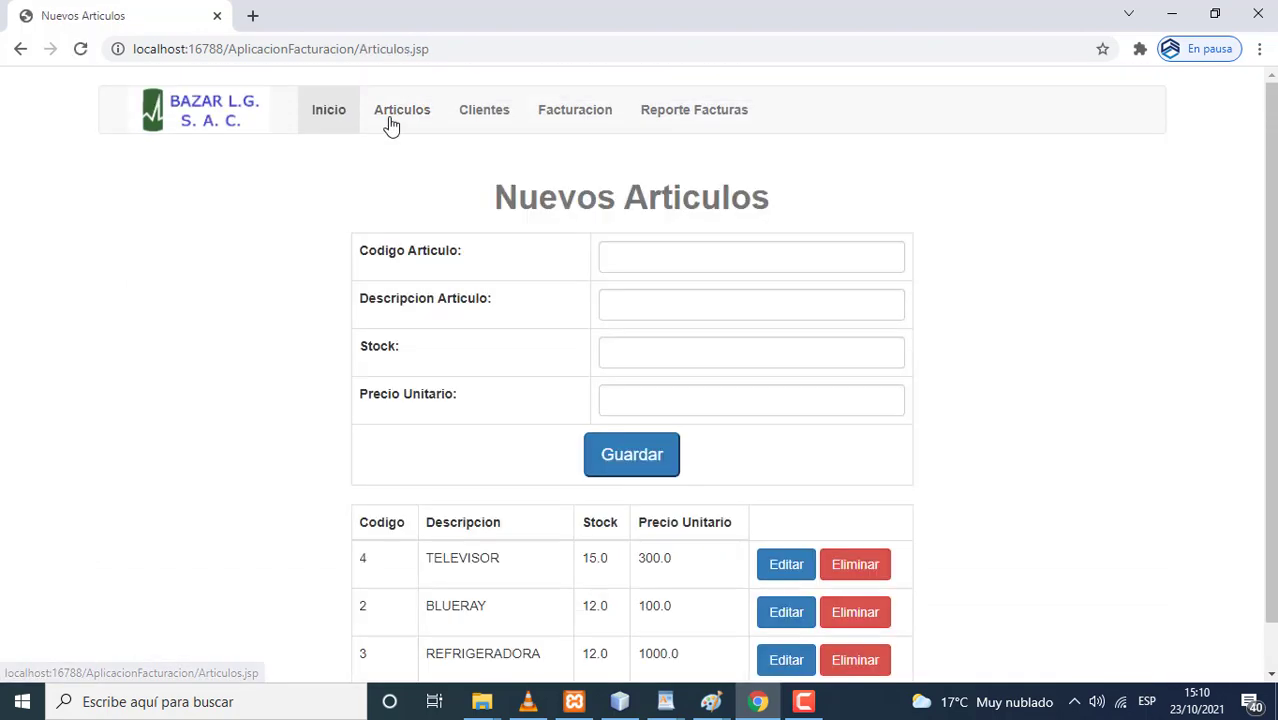
scroll(1063, 345, "down", 1)
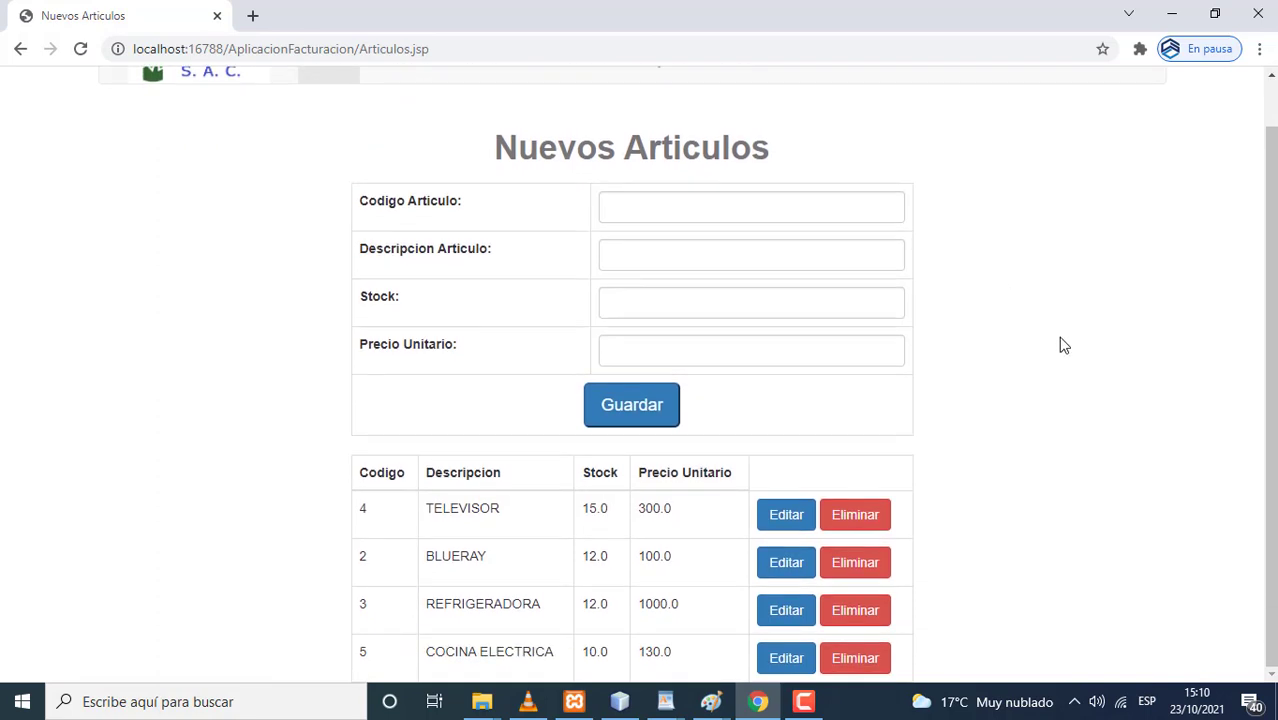
left_click(840, 517)
left_click(708, 163)
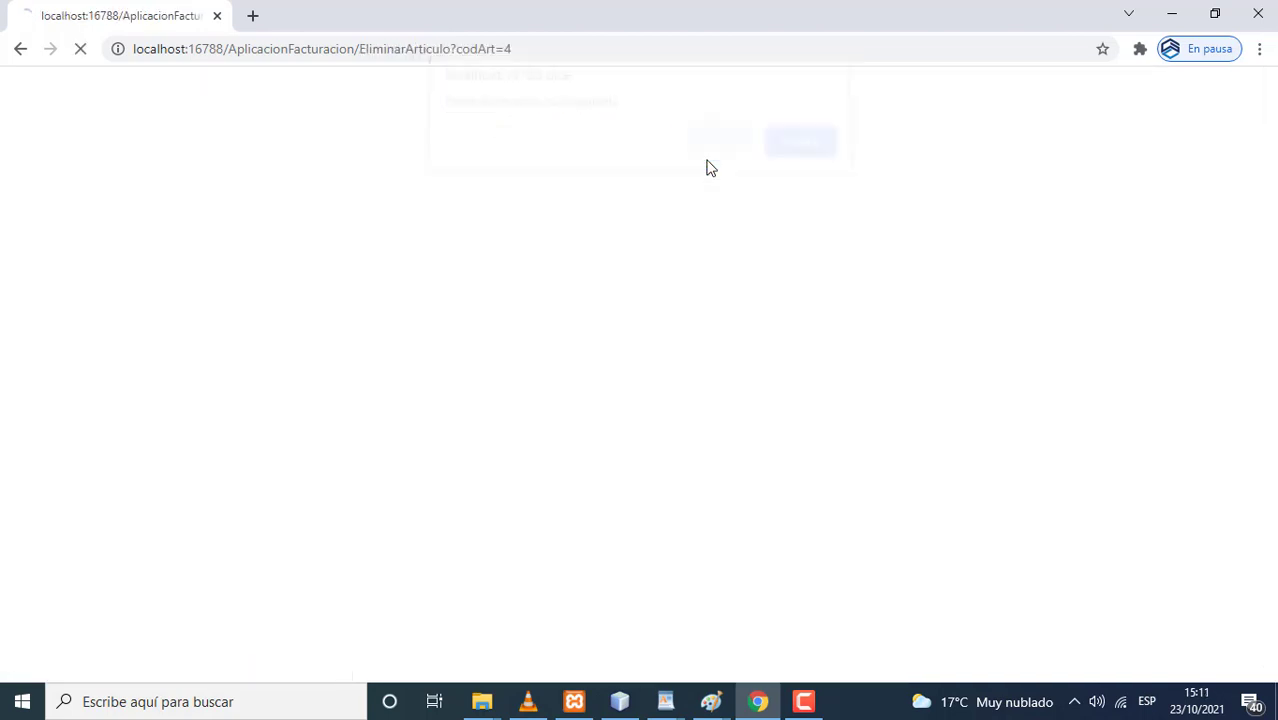
left_click(778, 167)
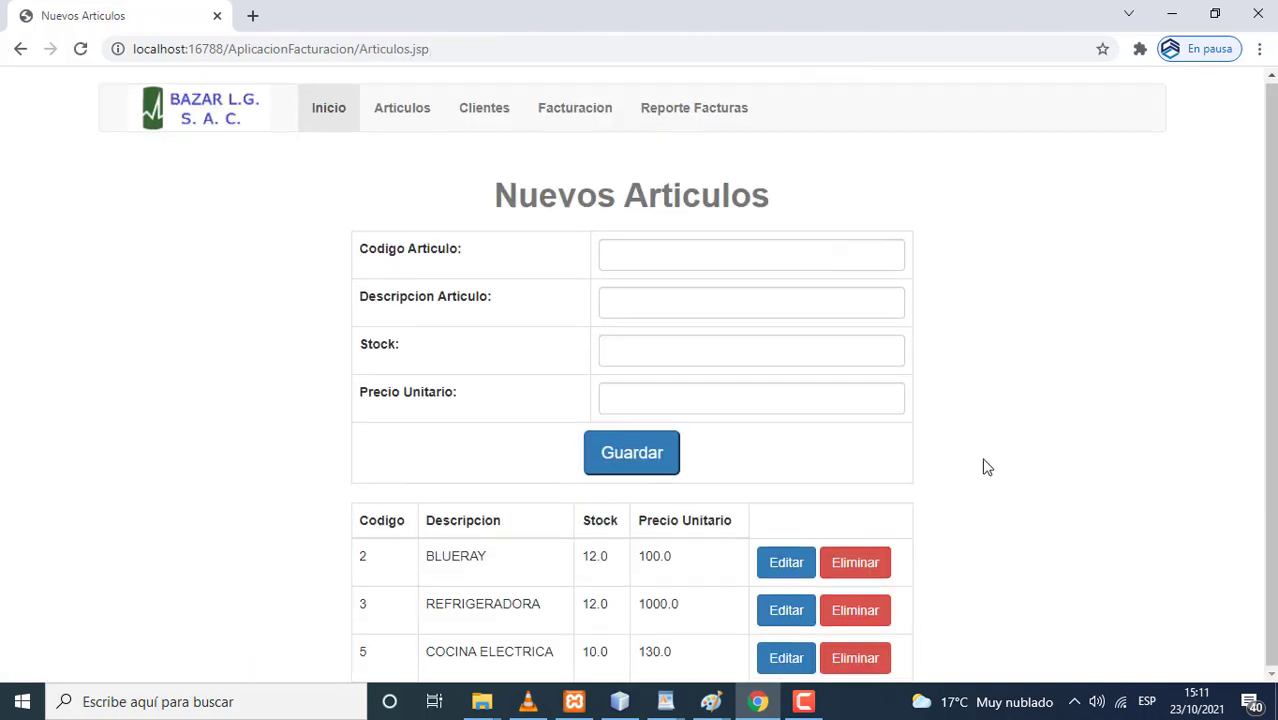
- Enter code 6, description LAVADORA and stock 10 in the Nuevos Articulos form
left_click(650, 259)
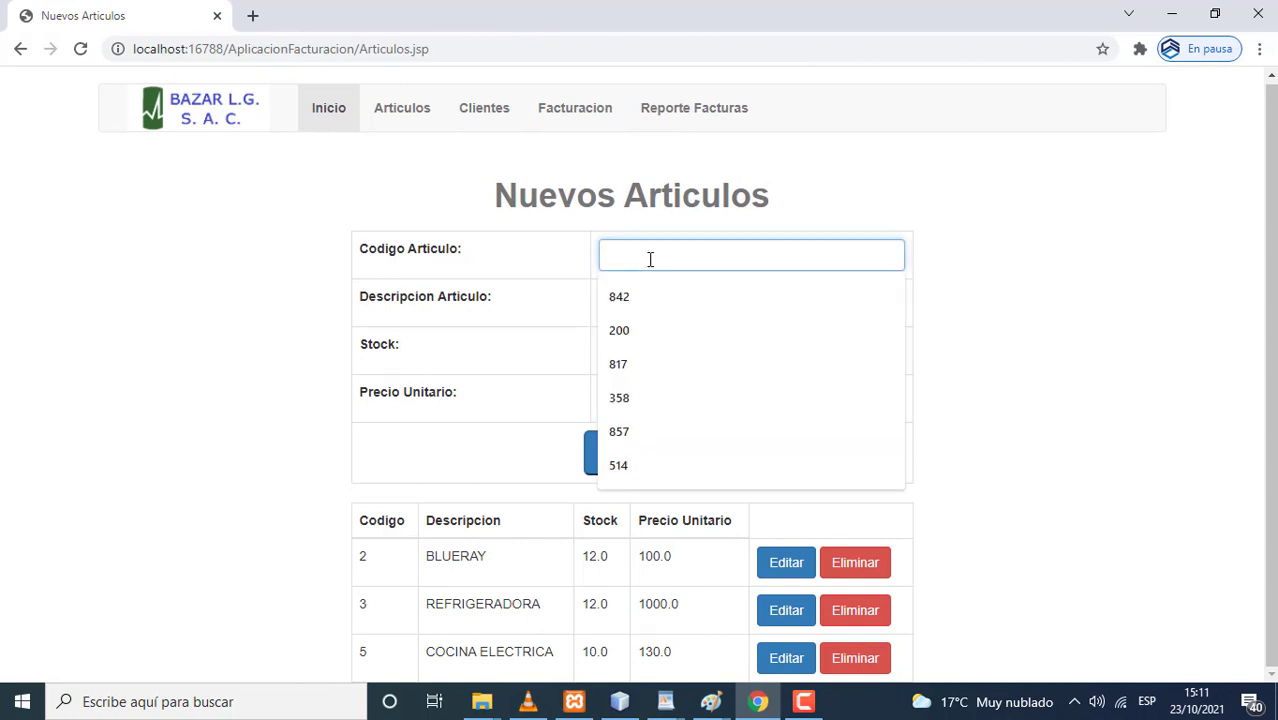
type("6")
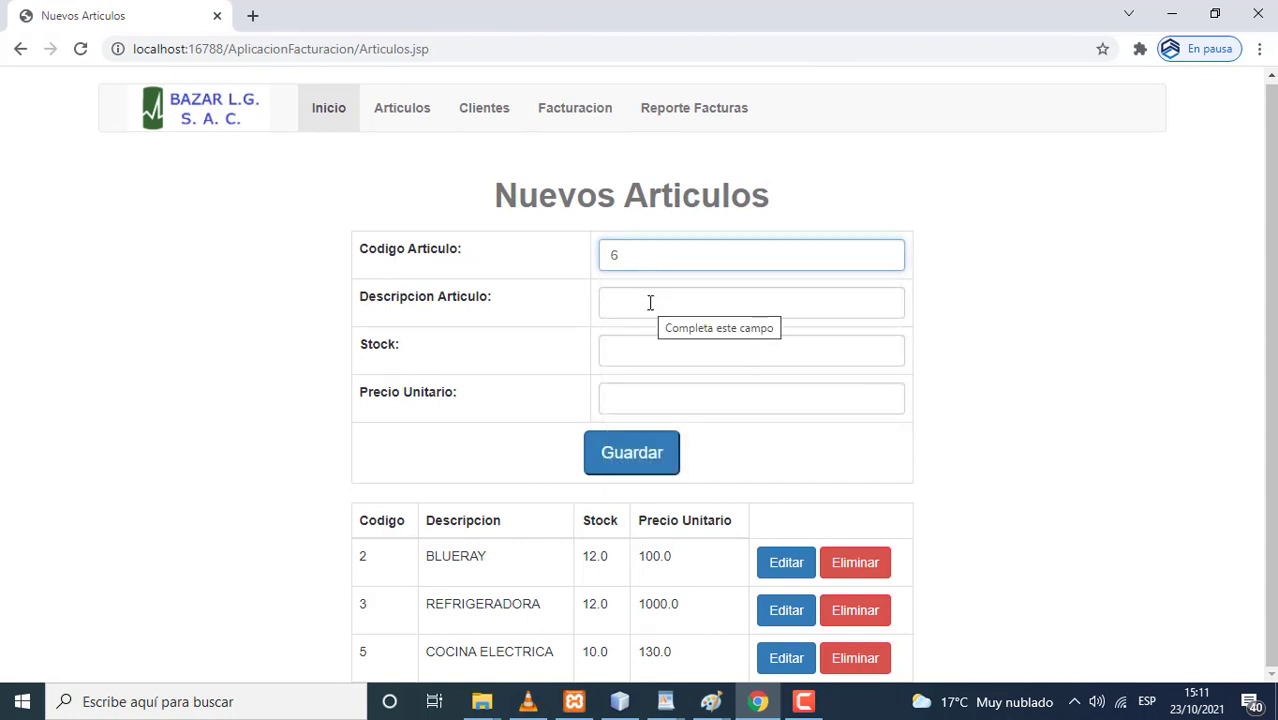
left_click(650, 303)
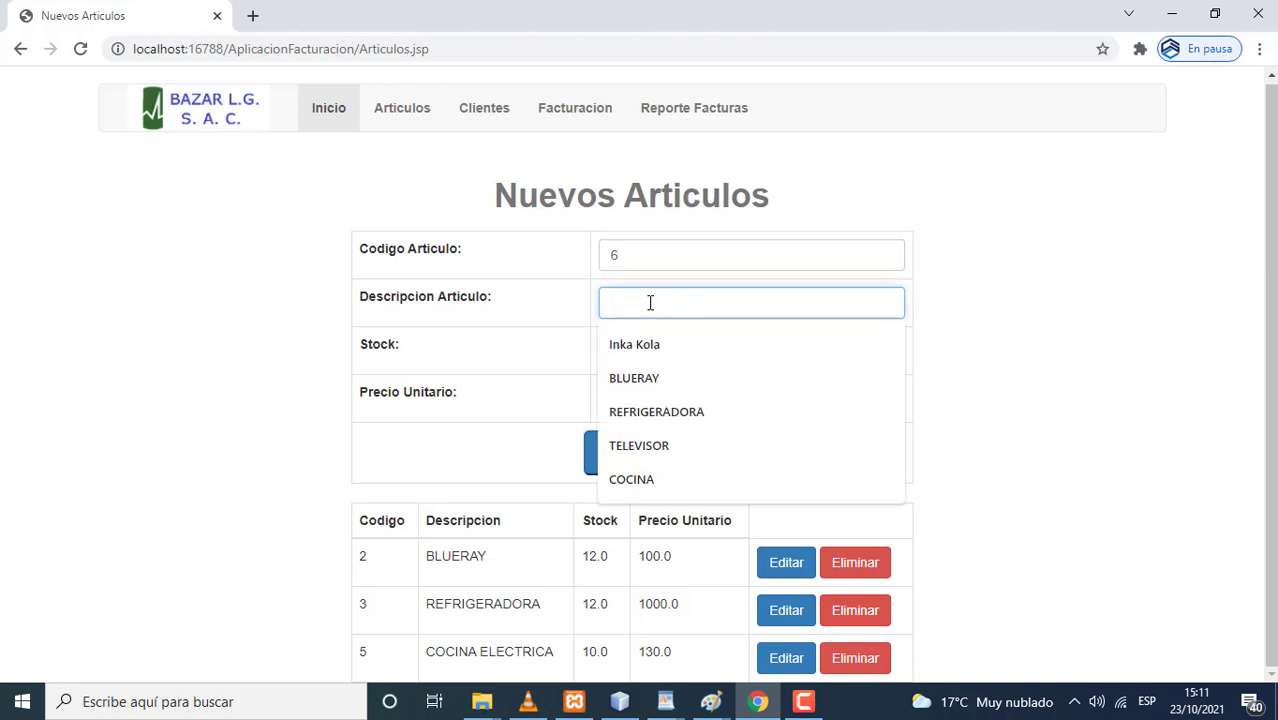
type("LAVADO")
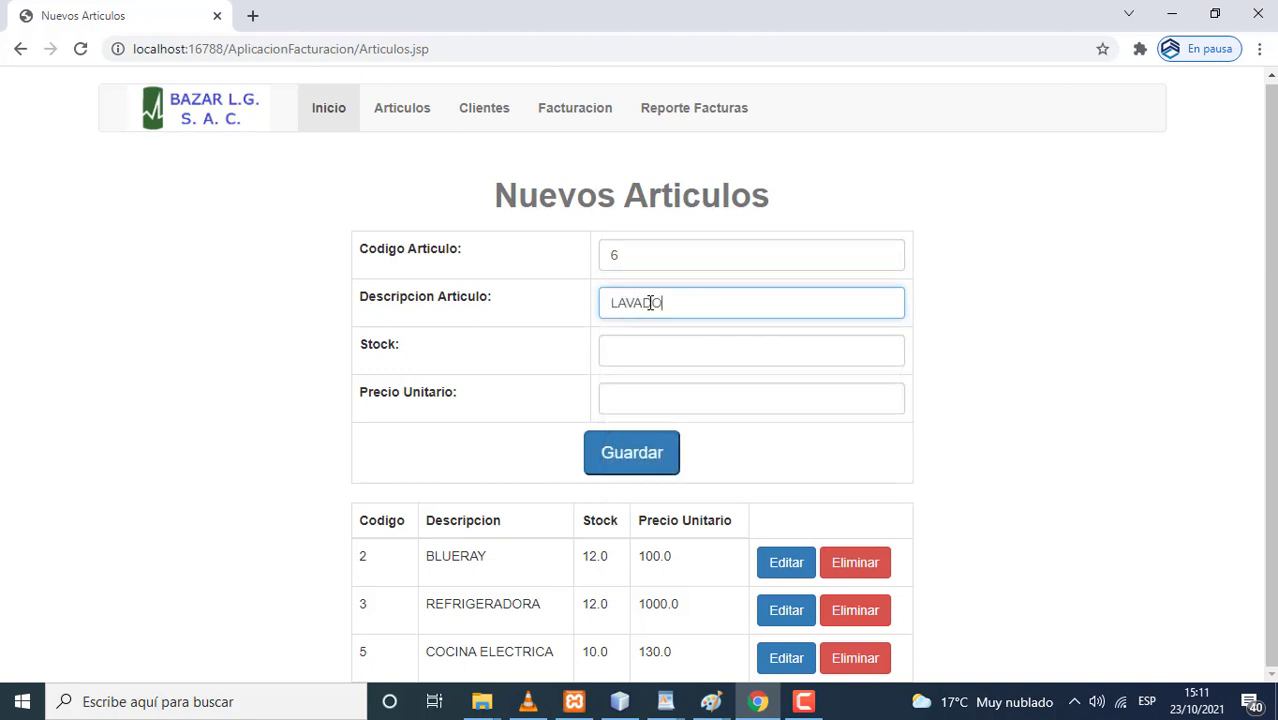
type("RA")
left_click(643, 343)
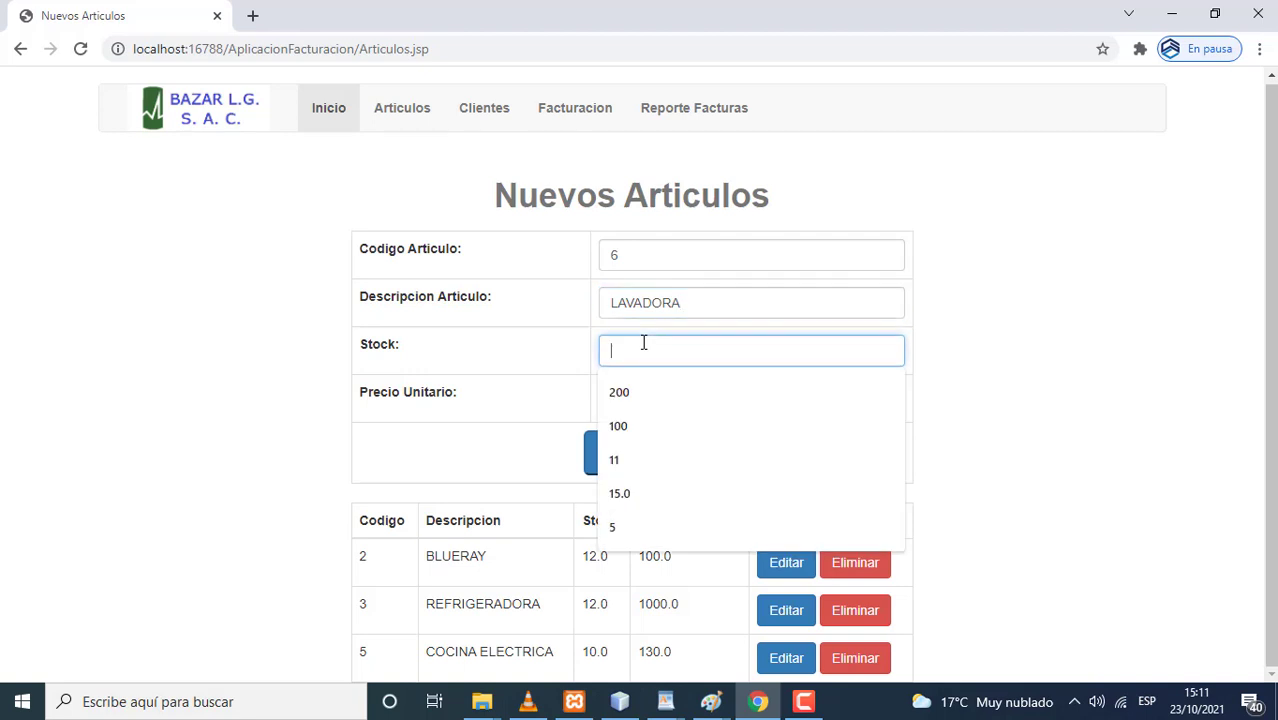
type("100")
left_click(650, 390)
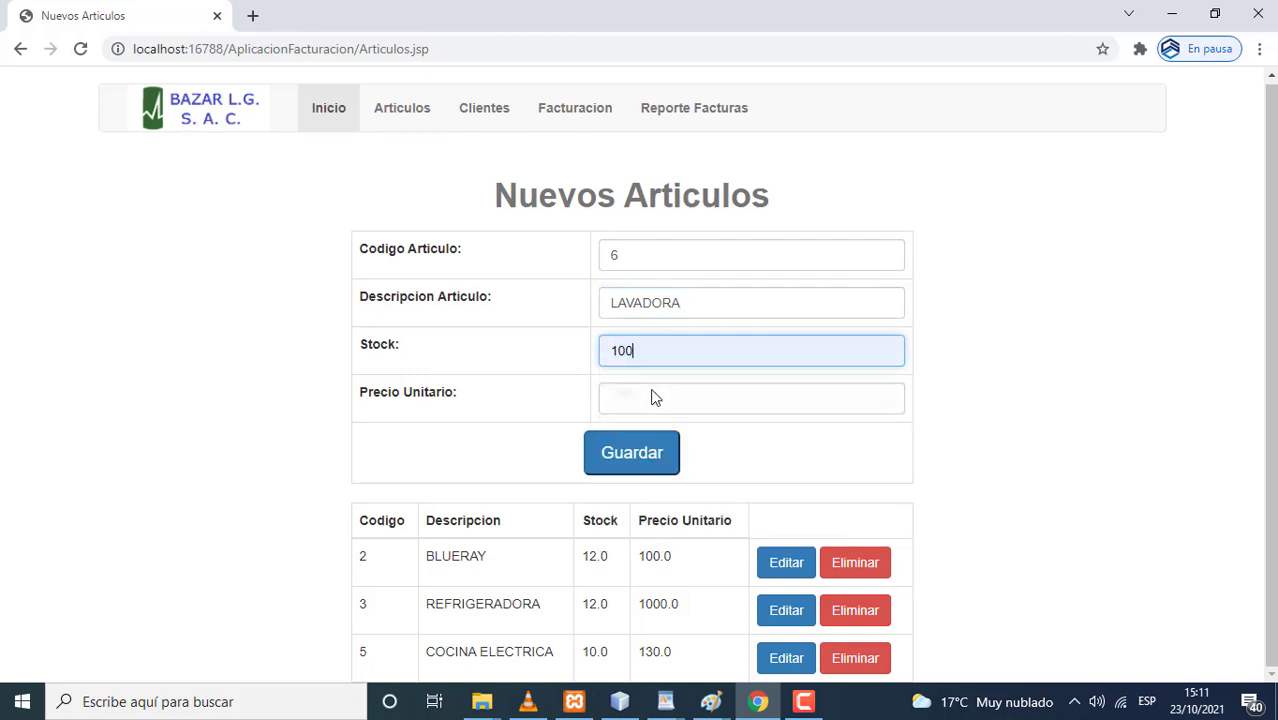
left_click(652, 395)
left_click(641, 352)
key("BackSpace")
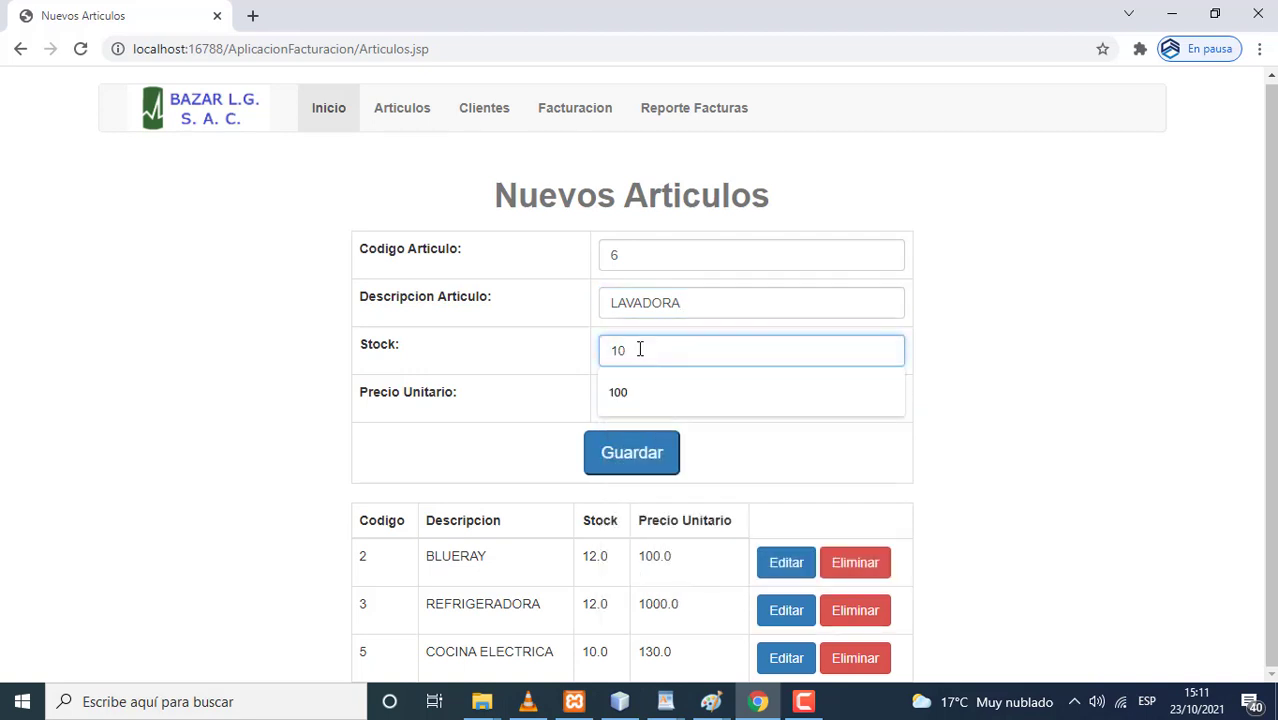
left_click(645, 408)
- Set the unit price to 130 and save the new article
left_click(625, 401)
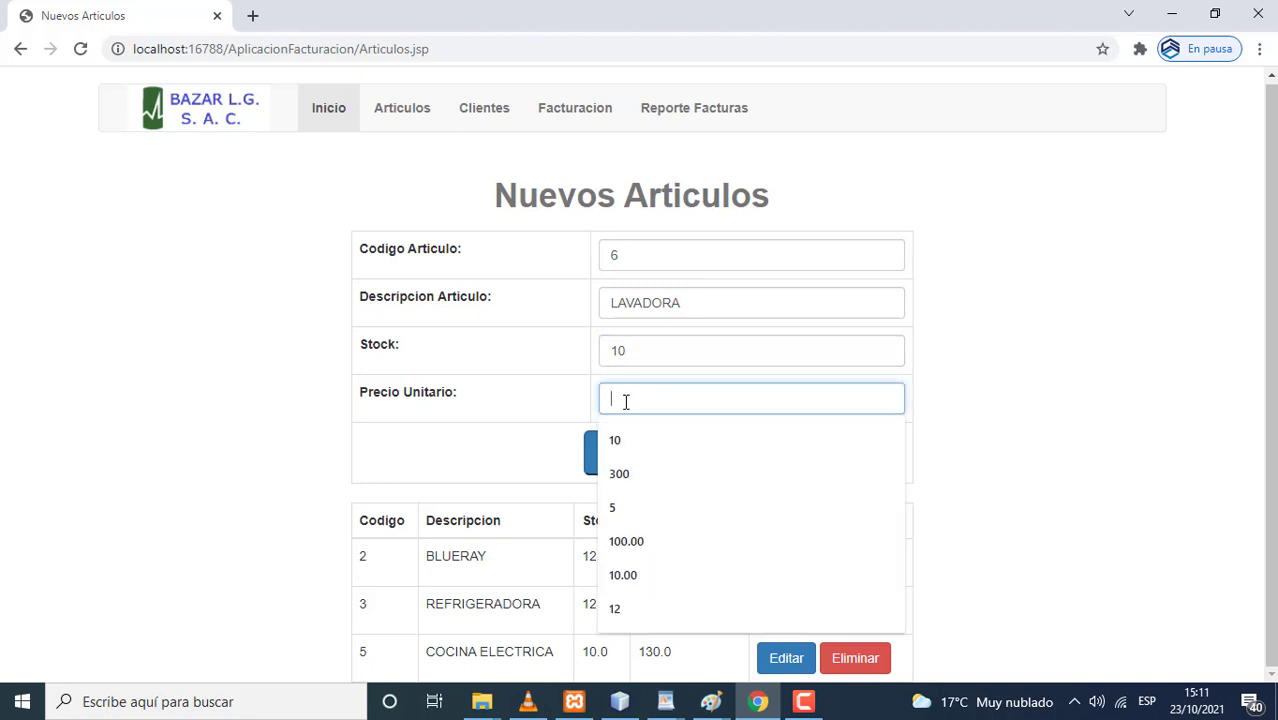
type("130")
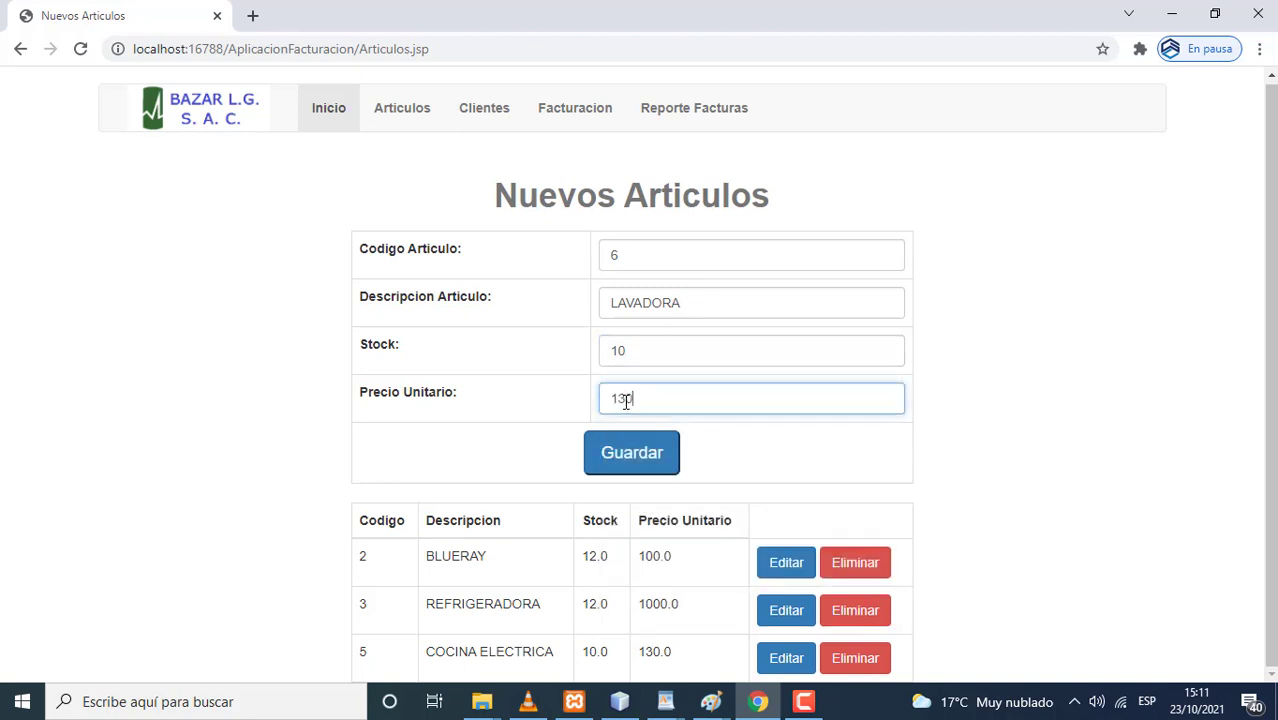
left_click(630, 455)
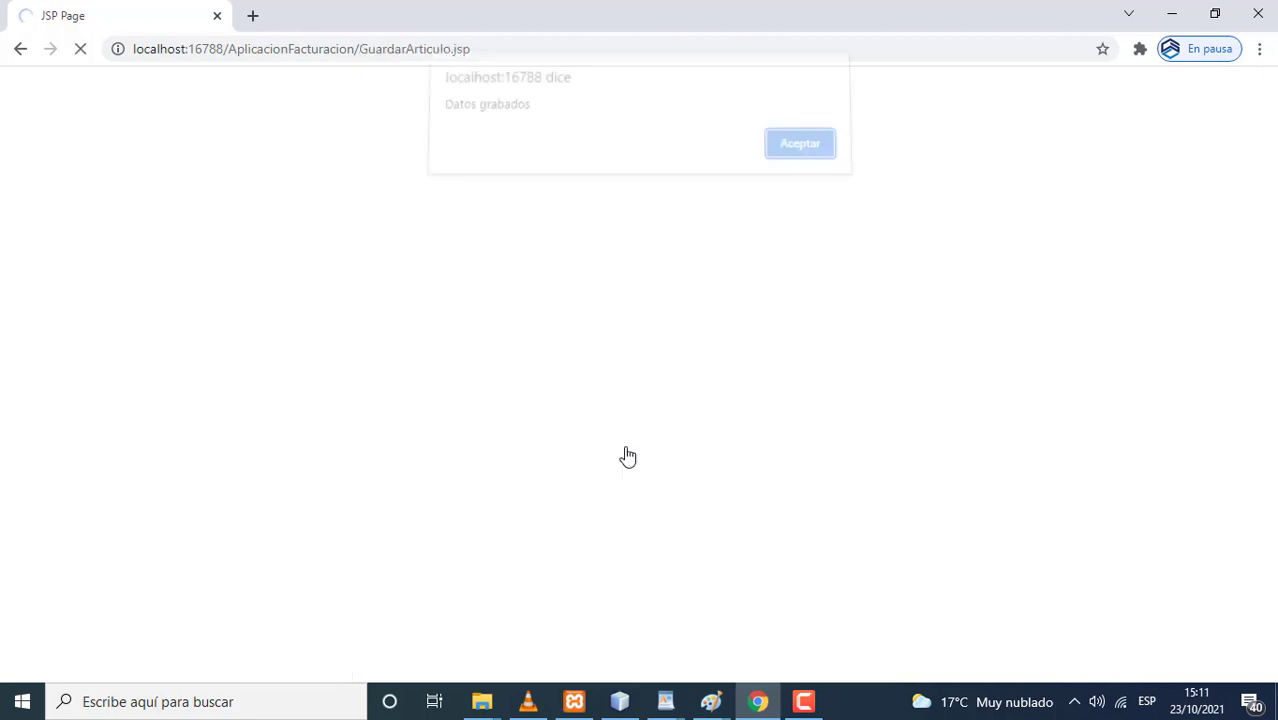
left_click(790, 160)
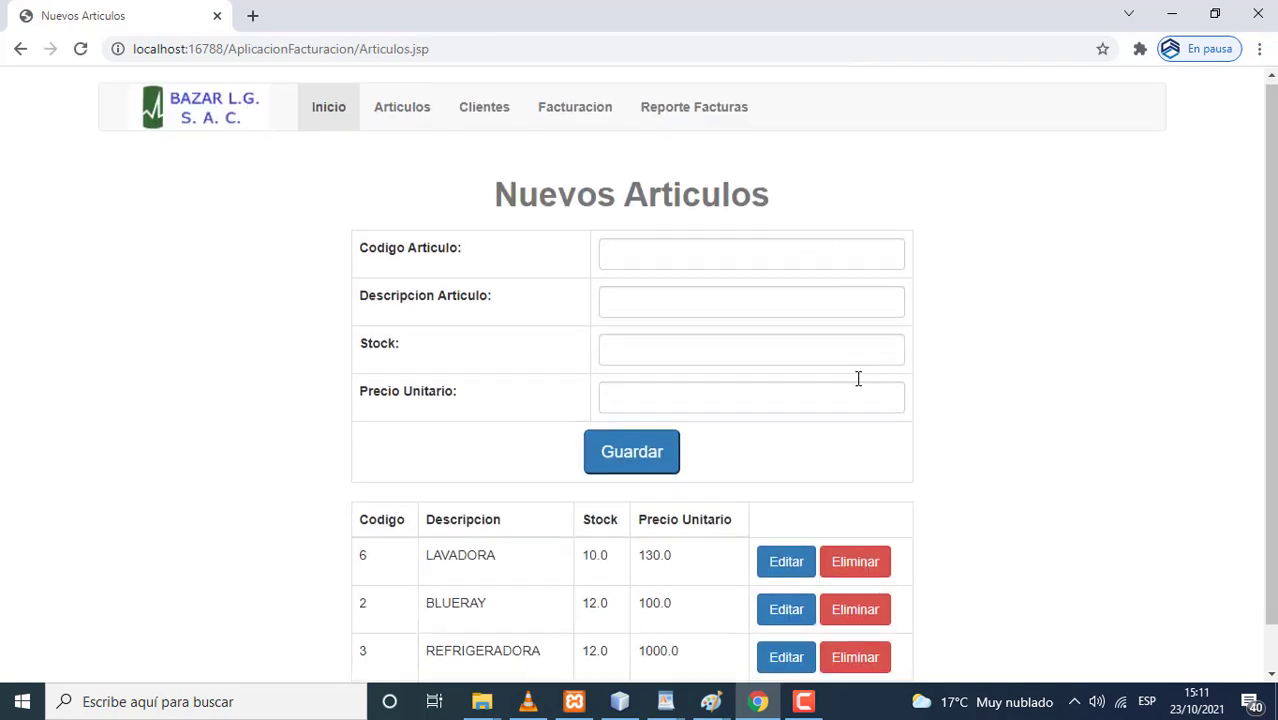
- Change LAVADORA's stock to 12 and save the update
scroll(819, 490, "down", 1)
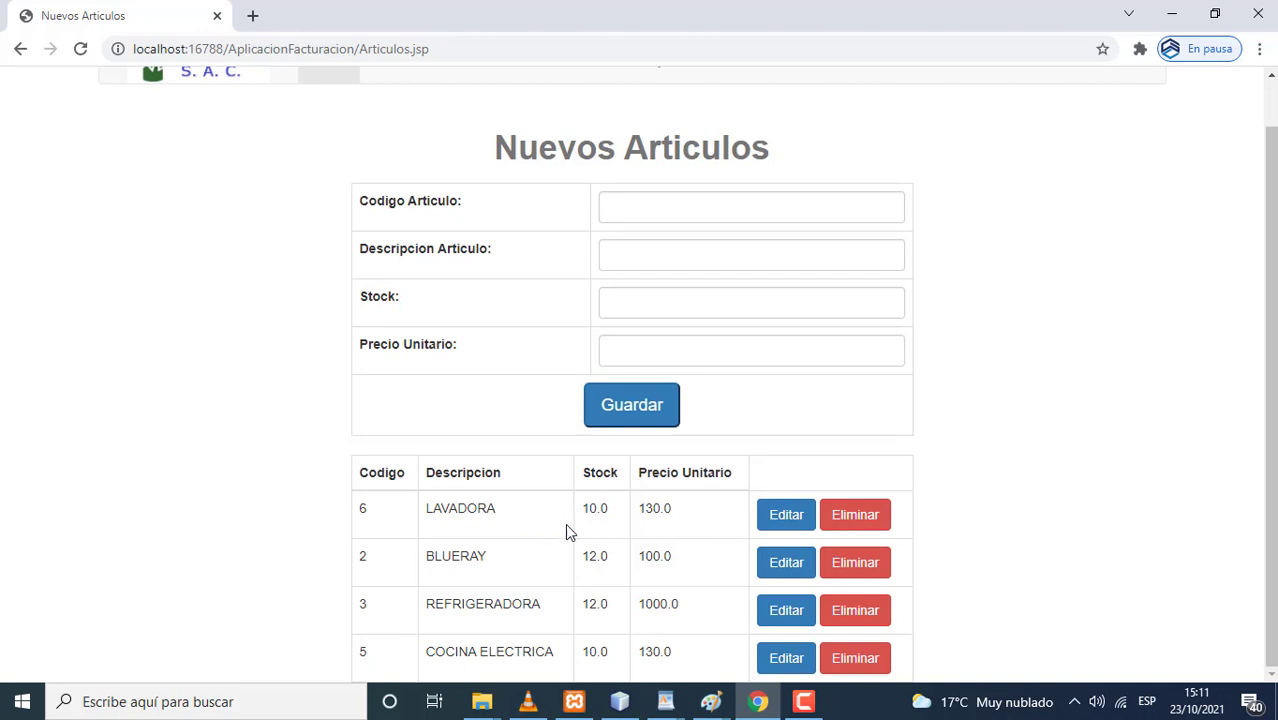
left_click(775, 537)
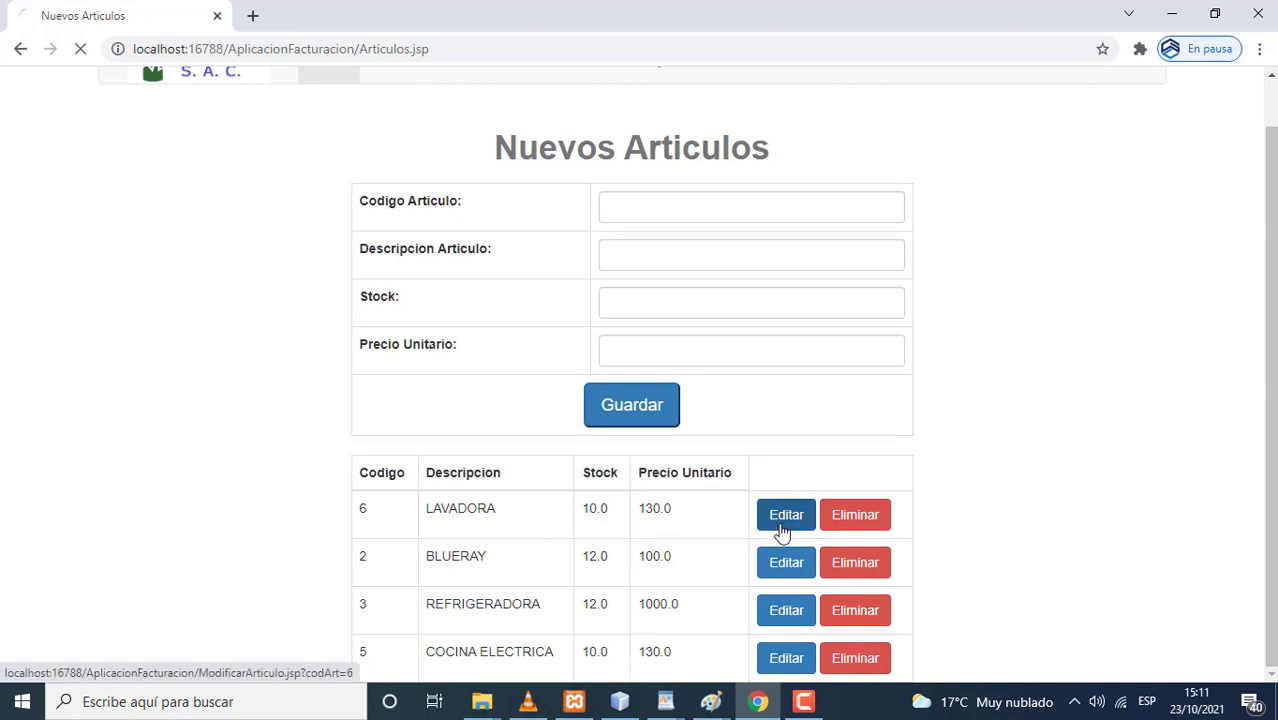
left_click(591, 338)
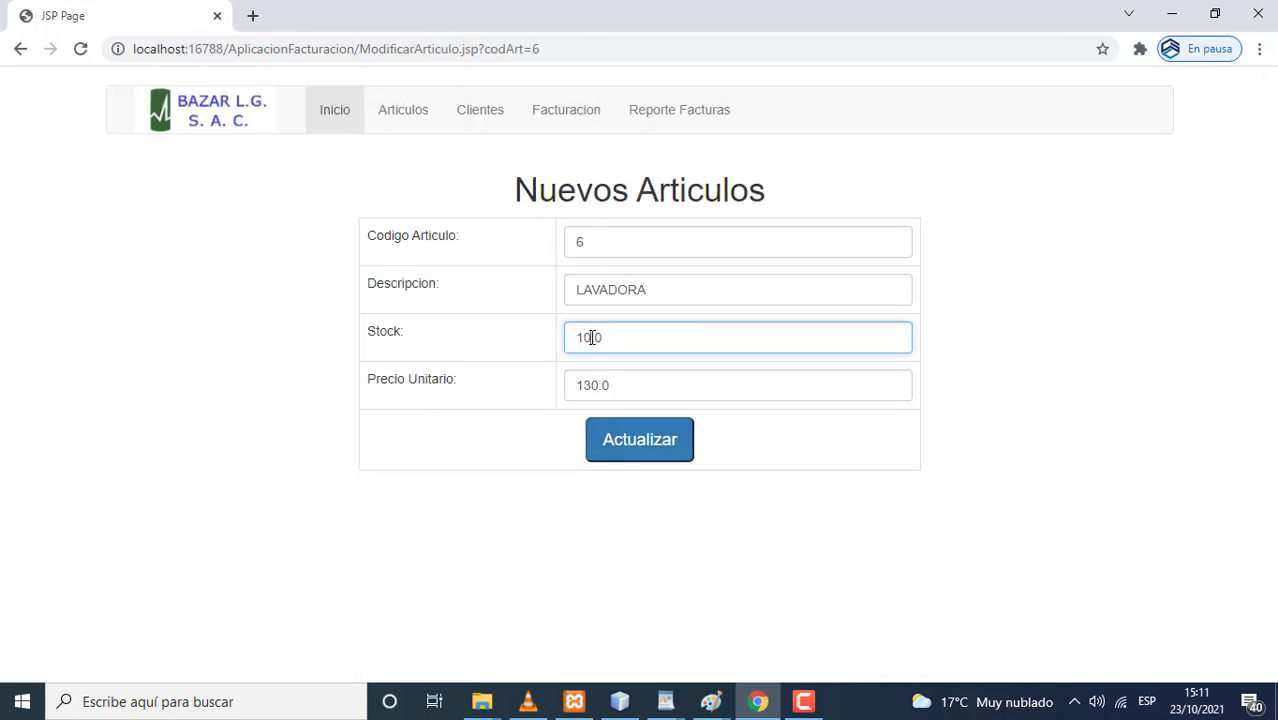
key("BackSpace")
key("BackSpace")
type("12")
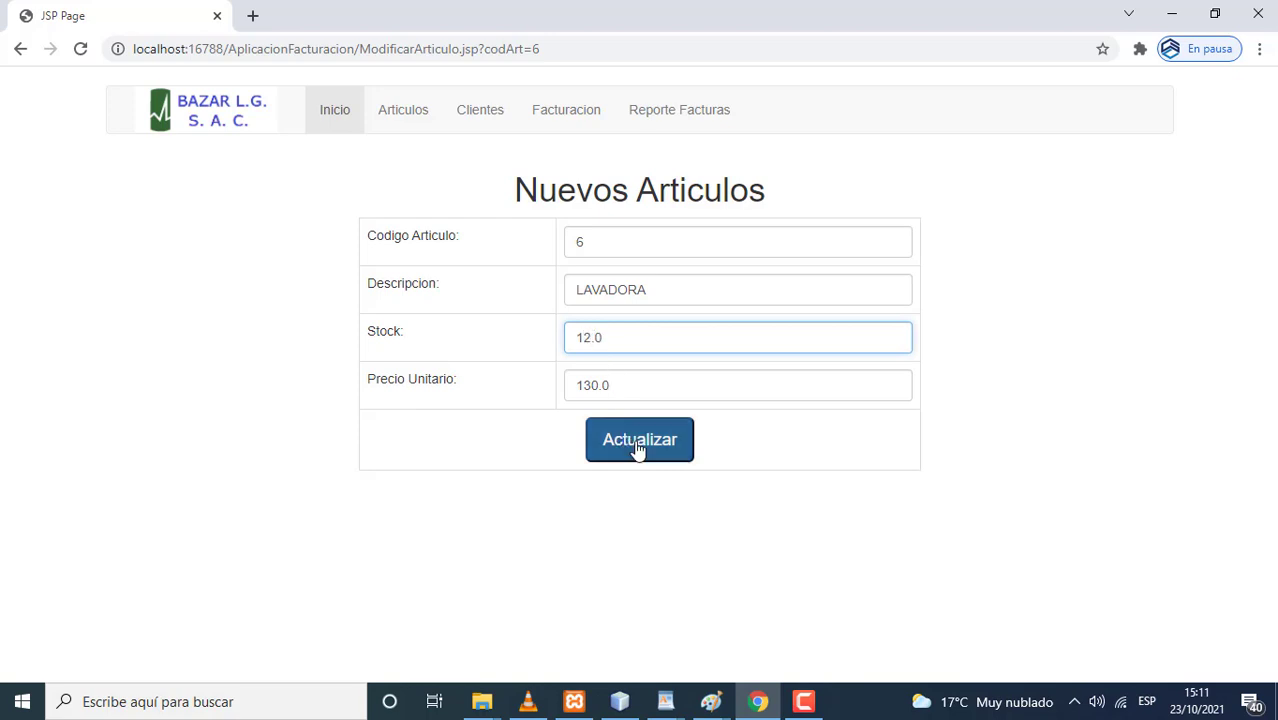
left_click(637, 447)
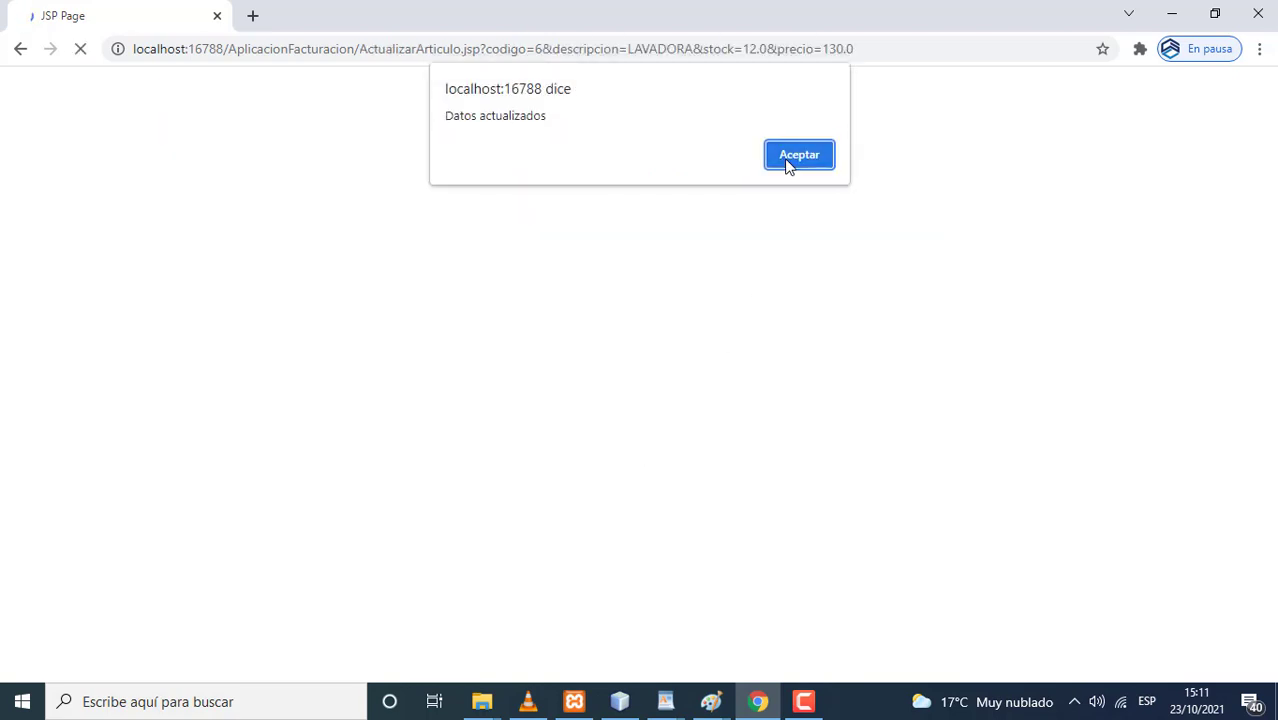
left_click(789, 159)
- Change BLUERAY's stock to 15 and save the update
scroll(700, 430, "down", 1)
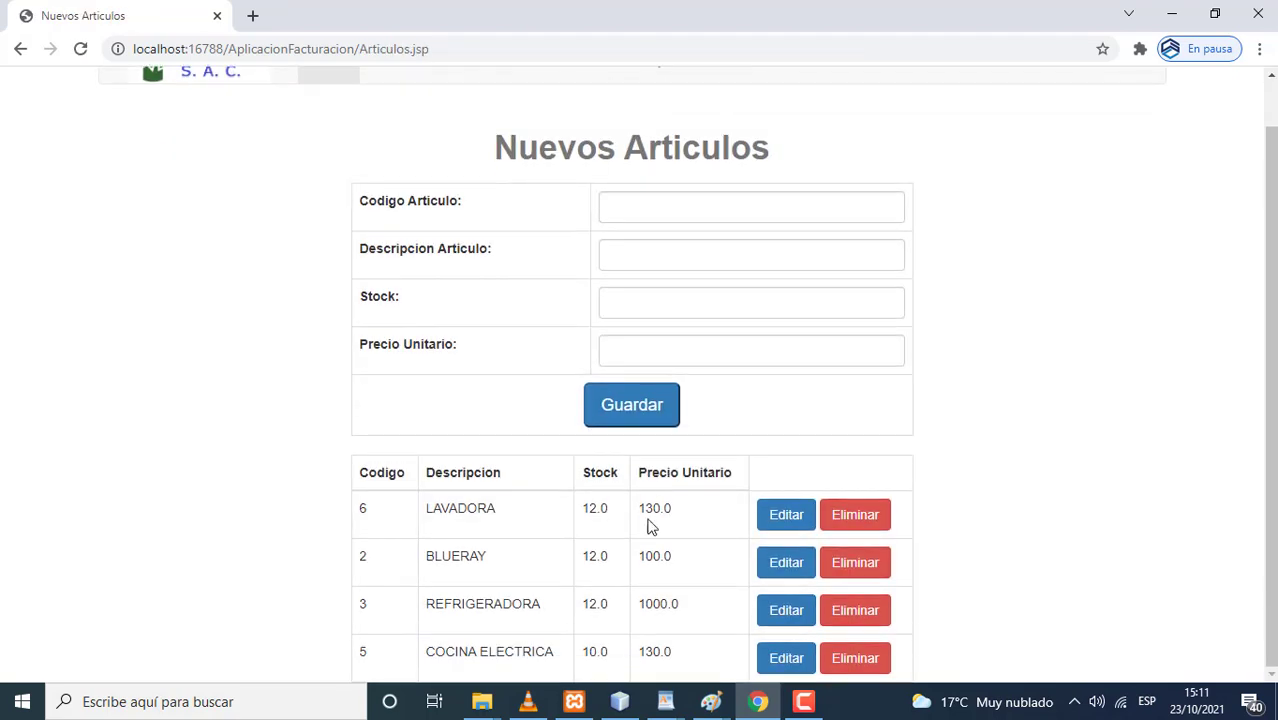
left_click(780, 568)
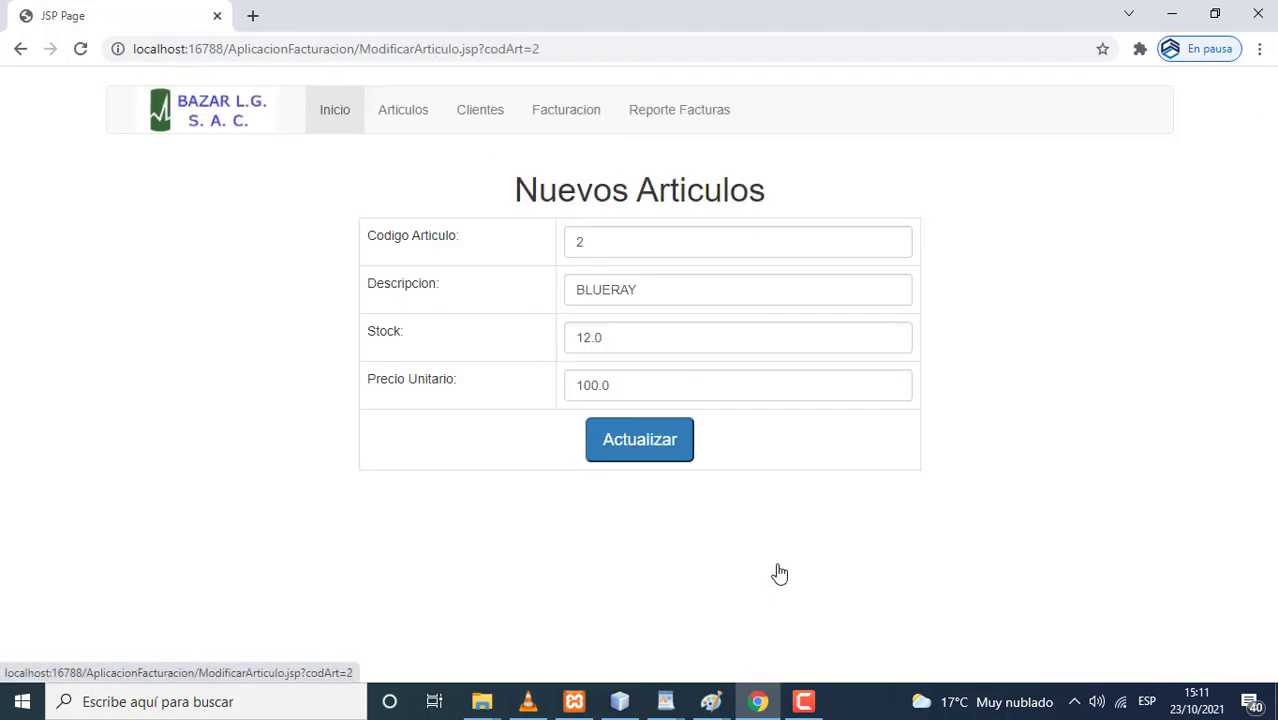
left_click(589, 340)
key("BackSpace")
type("5")
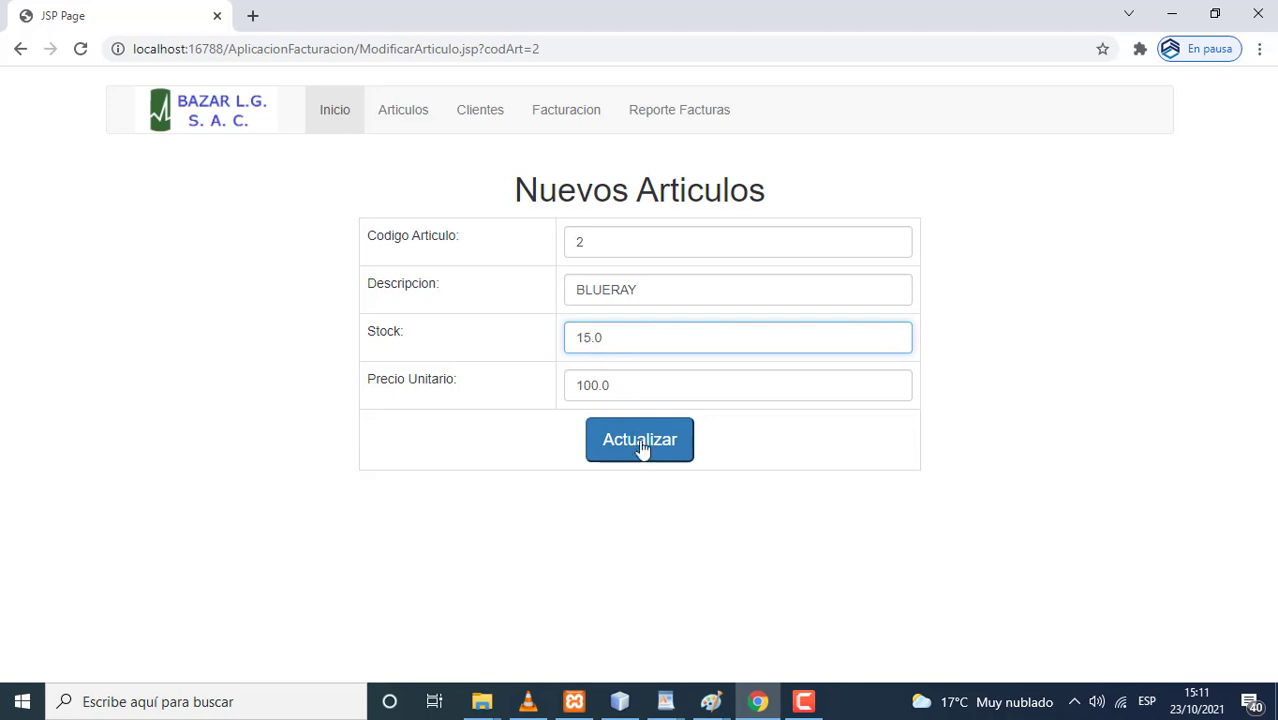
left_click(641, 446)
left_click(802, 162)
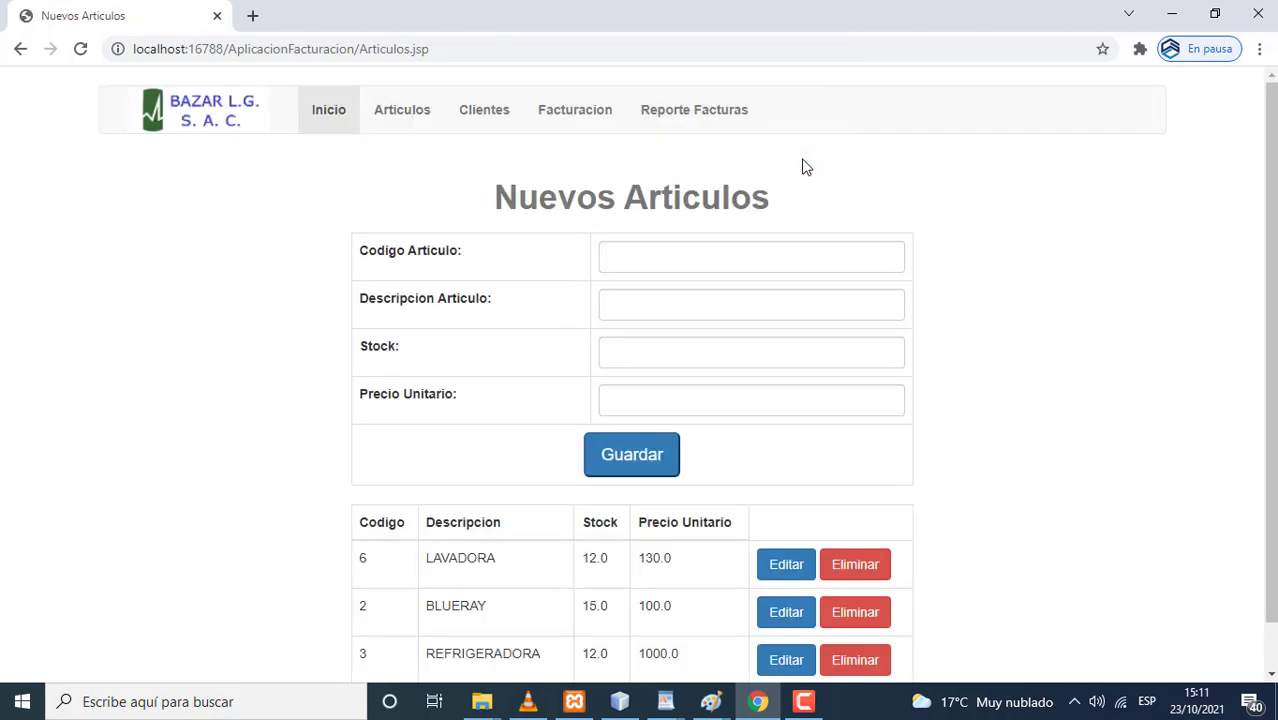
scroll(876, 471, "down", 1)
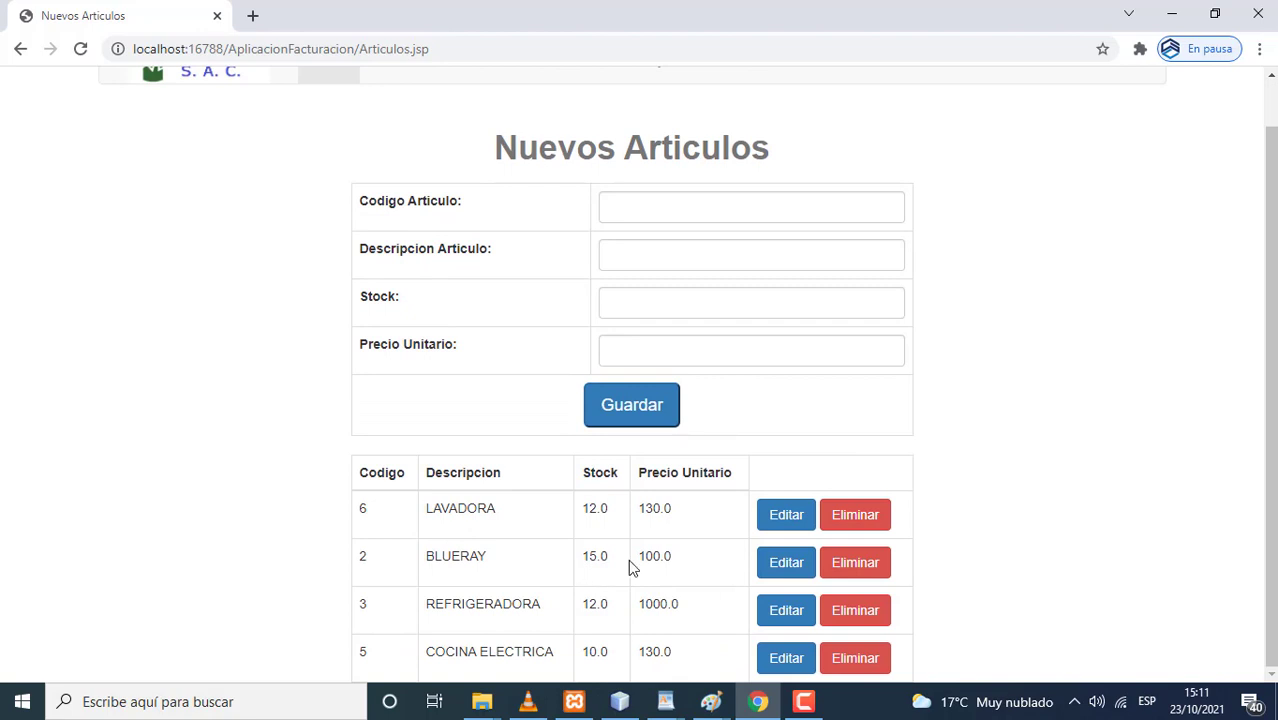
scroll(480, 350, "up", 1)
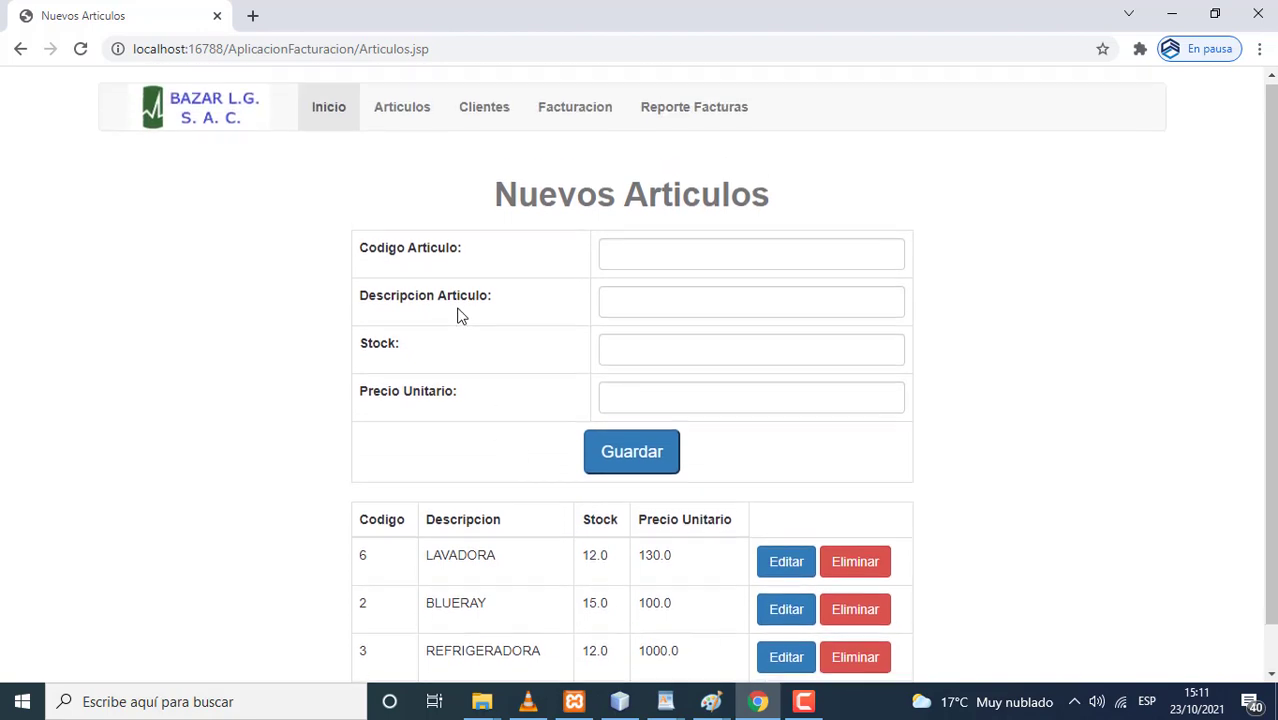
- On the Clientes page, enter the new client's code, status 2 and Ruc number
left_click(474, 126)
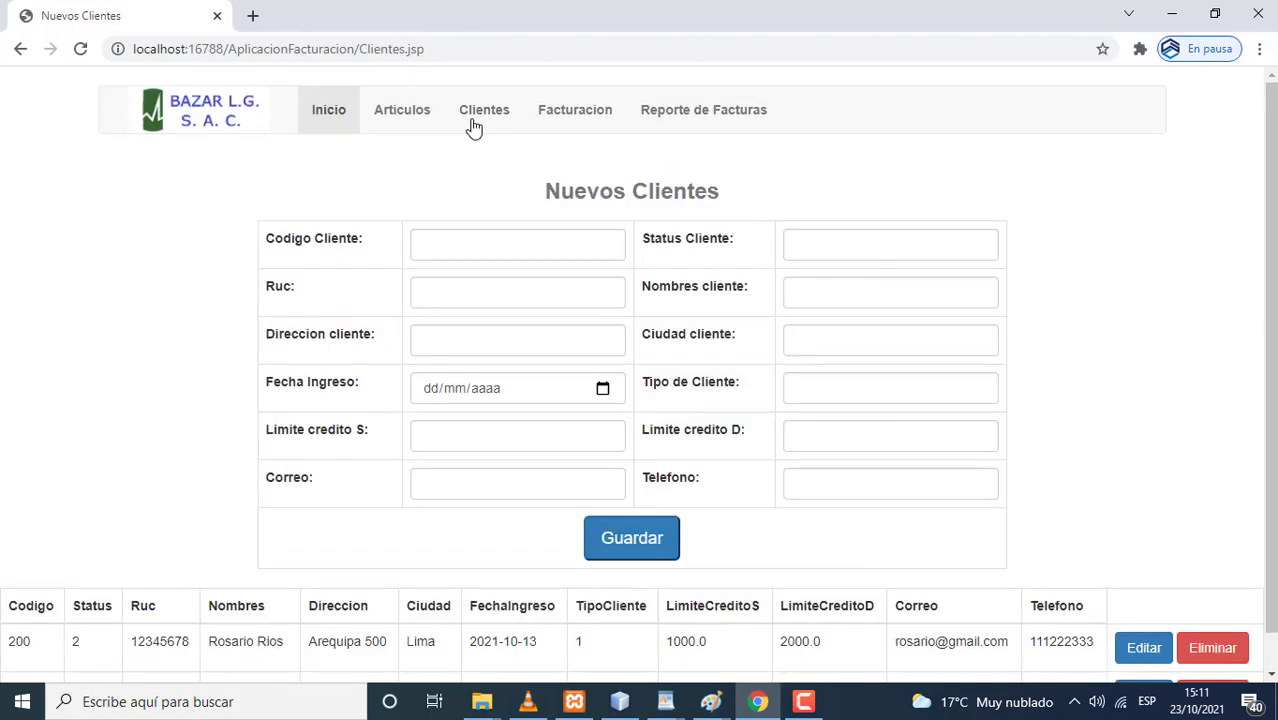
scroll(514, 340, "down", 1)
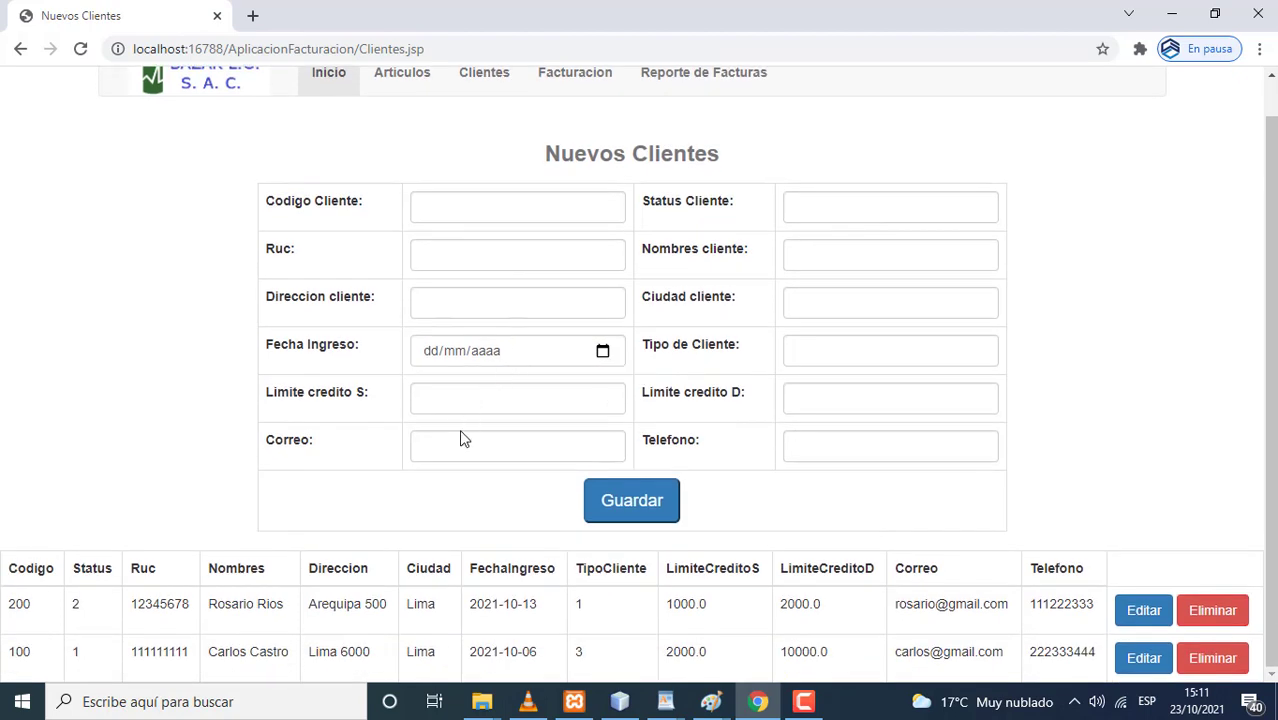
scroll(459, 431, "up", 1)
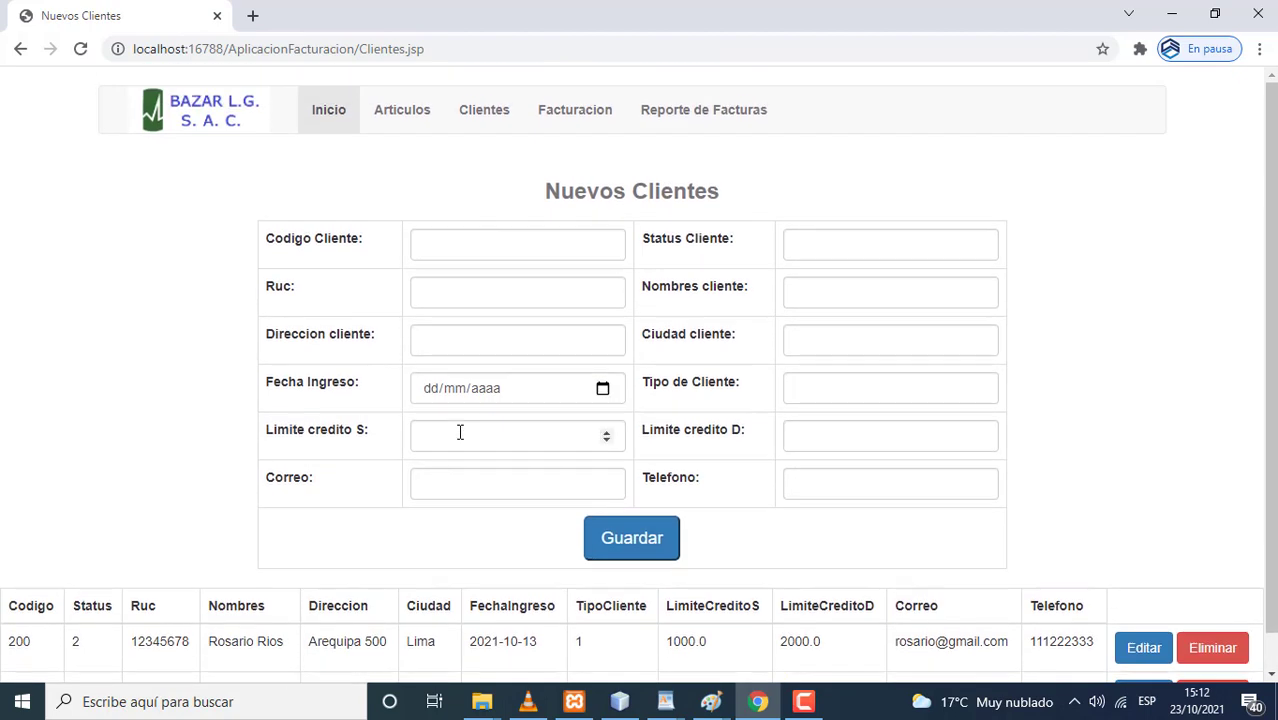
scroll(455, 400, "down", 1)
left_click(462, 218)
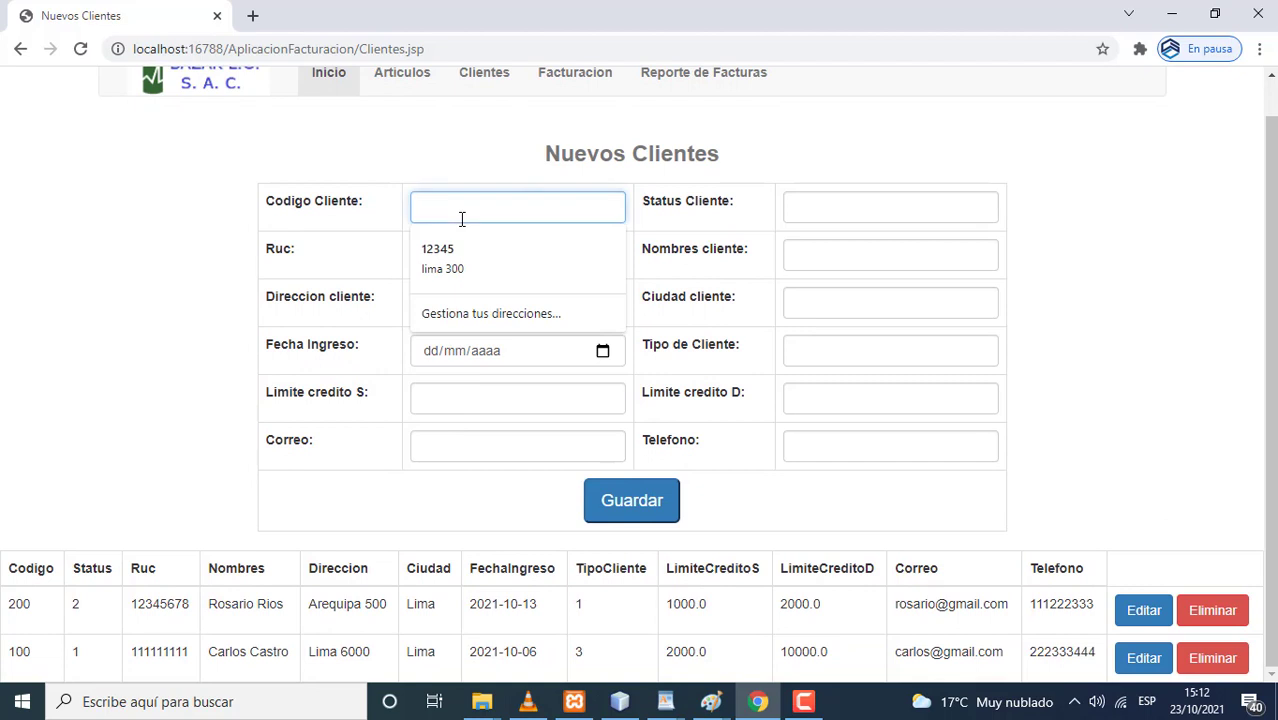
type("300")
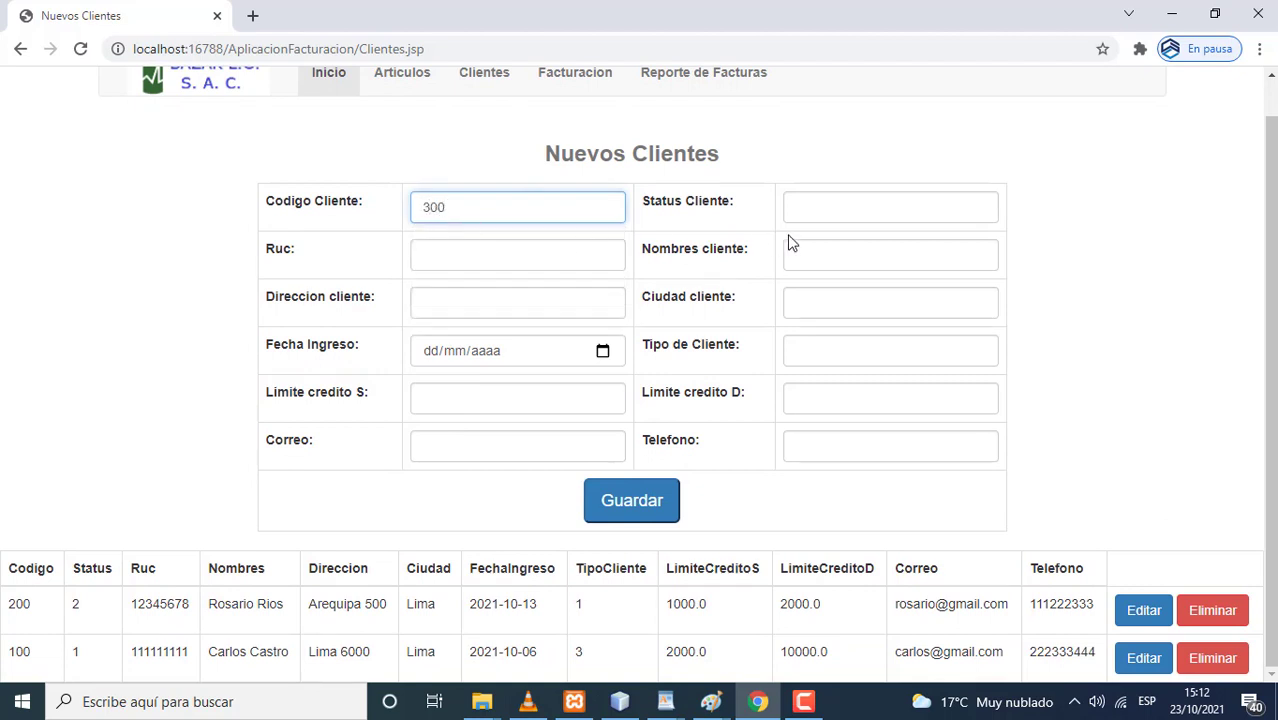
left_click(826, 216)
type("2")
left_click(465, 261)
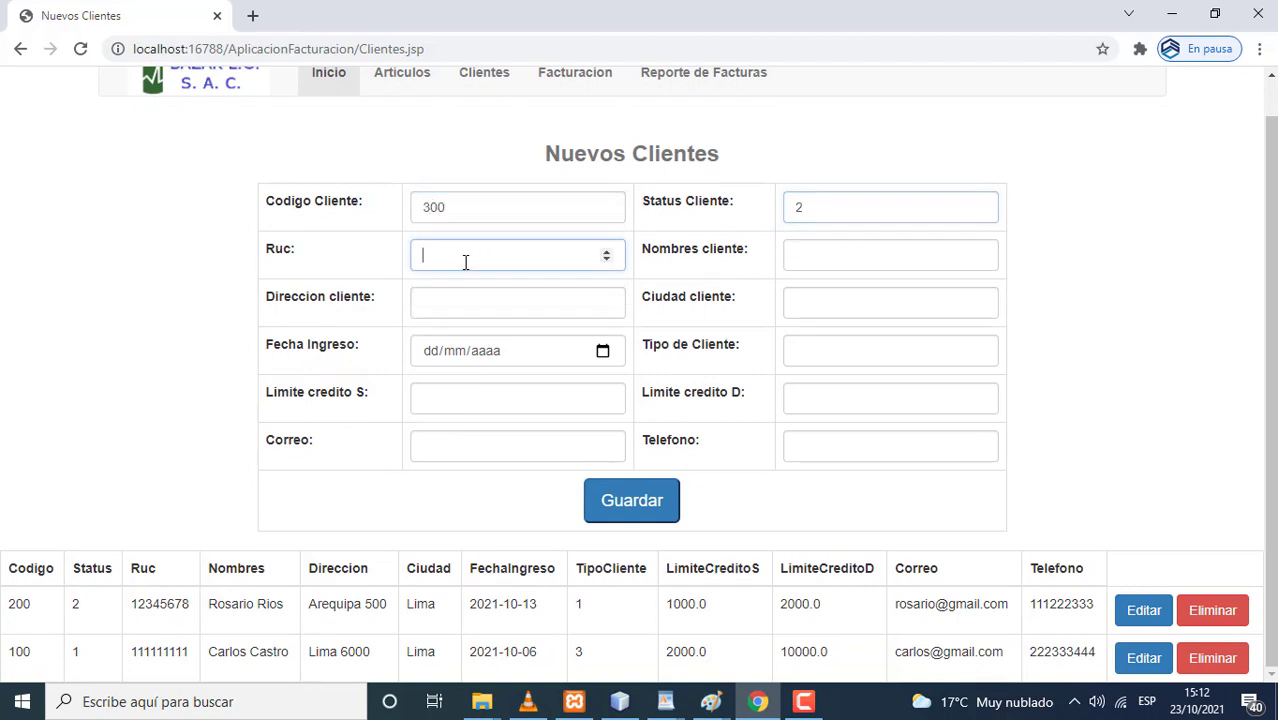
type("2345")
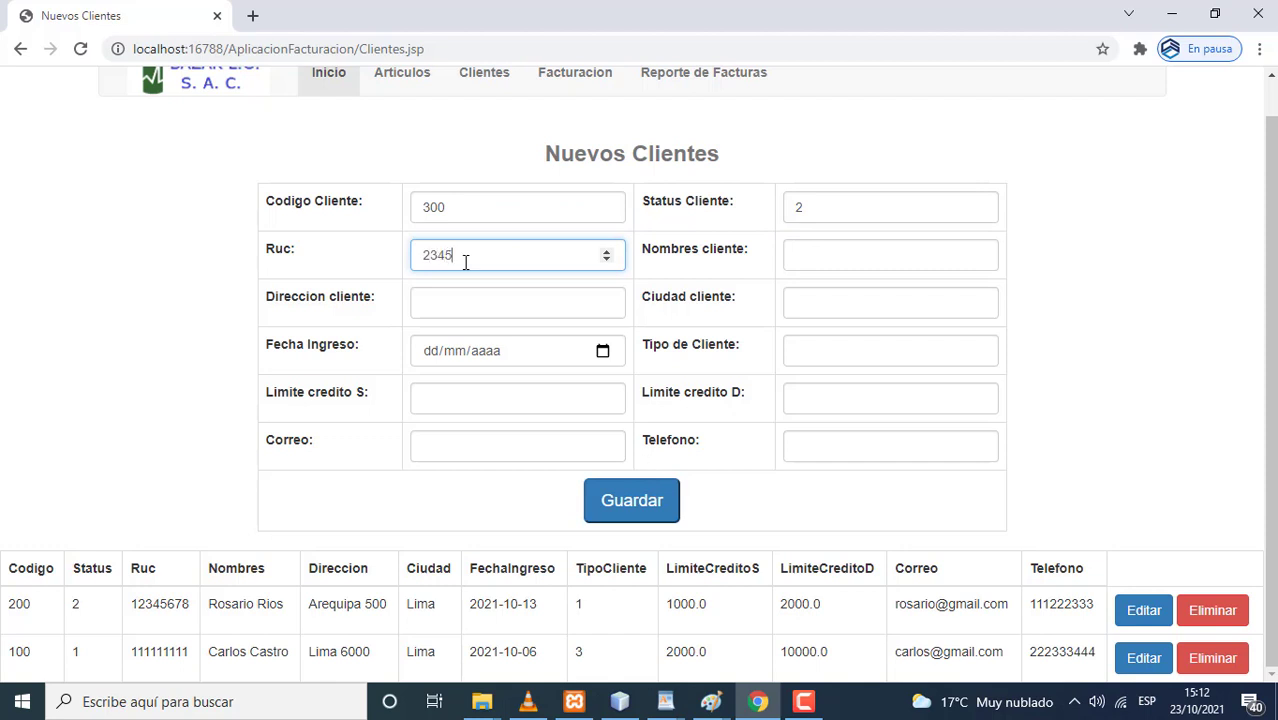
type("6789")
- Fill in the client's name, address and city
left_click(818, 255)
type("JO")
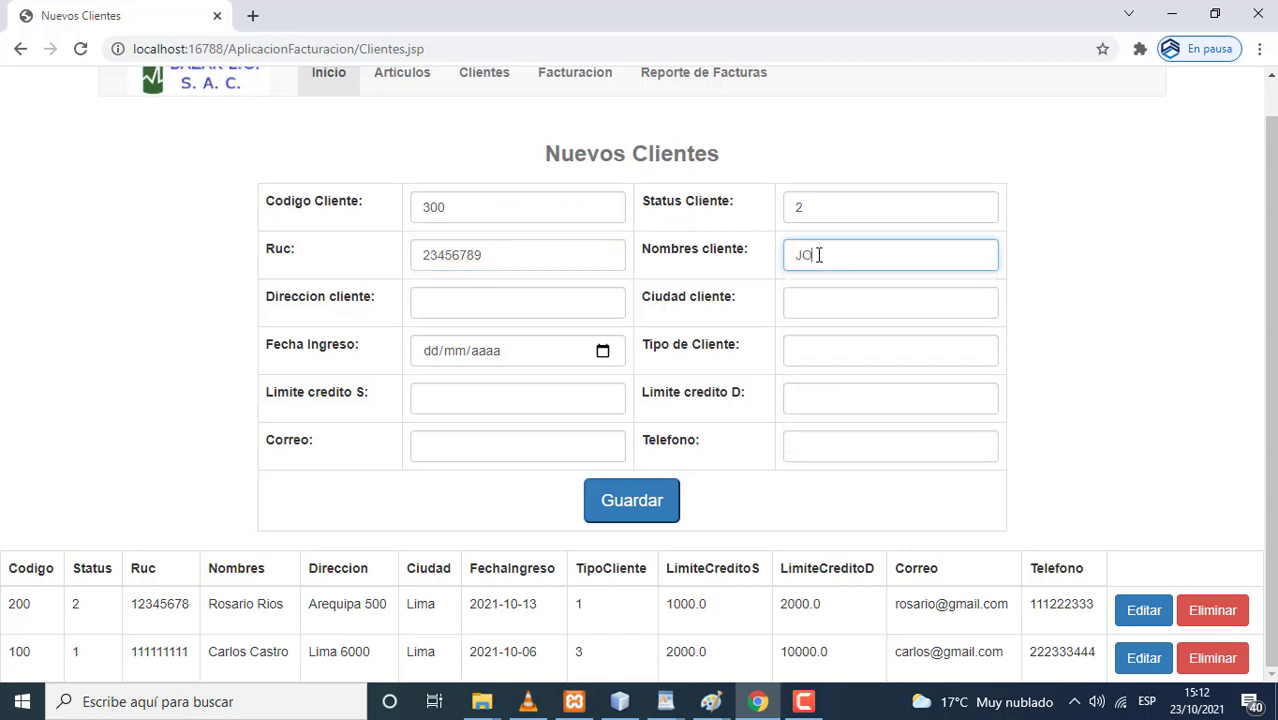
type("SE JOS")
type("E")
left_click(527, 291)
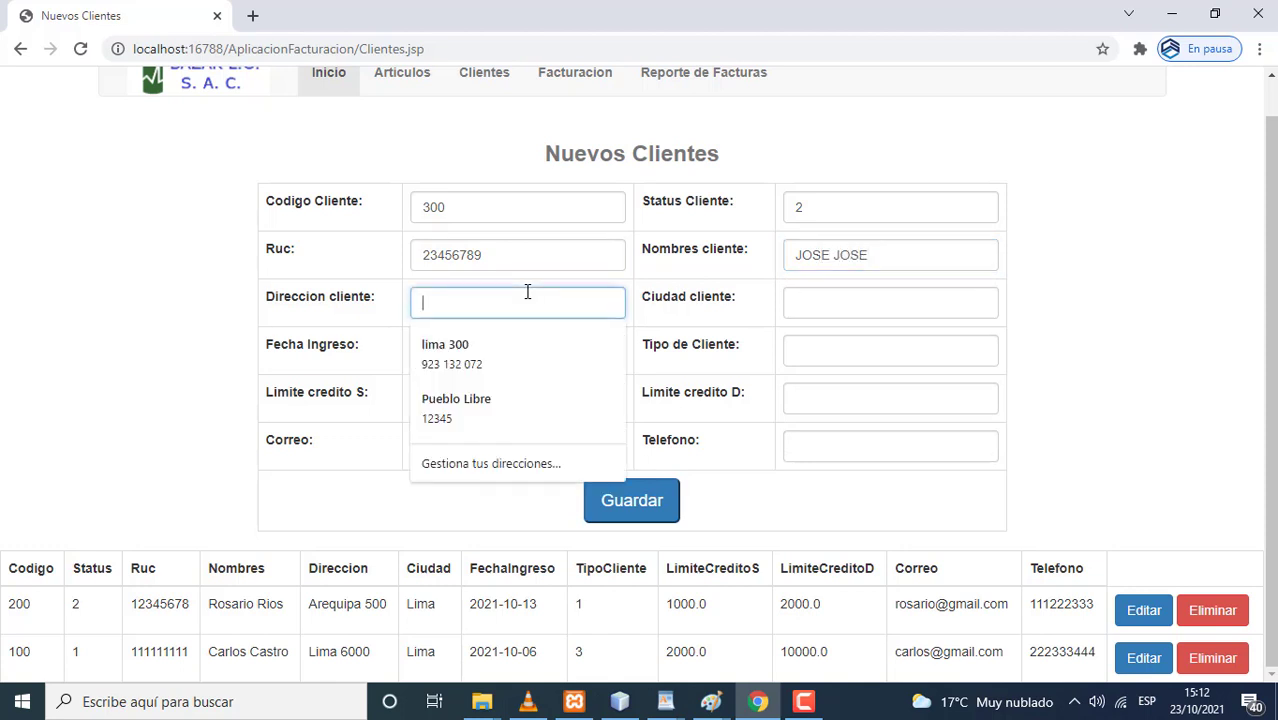
type("LIMA")
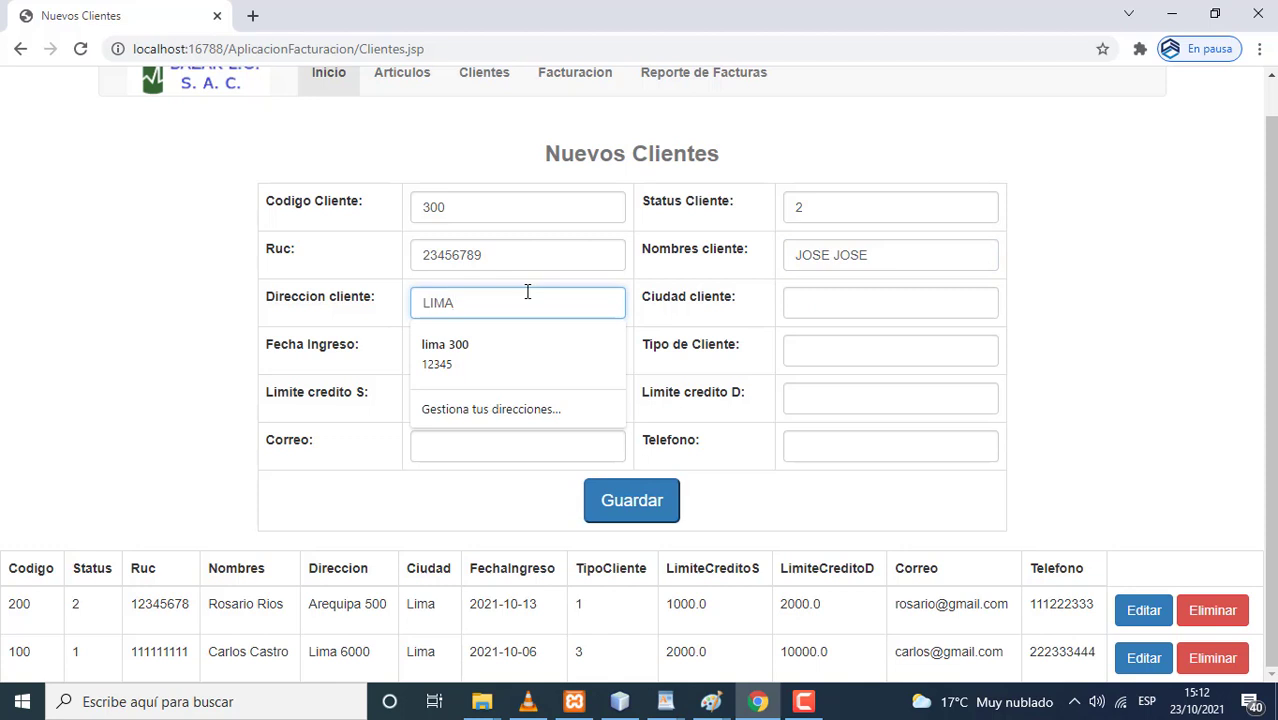
left_click(808, 300)
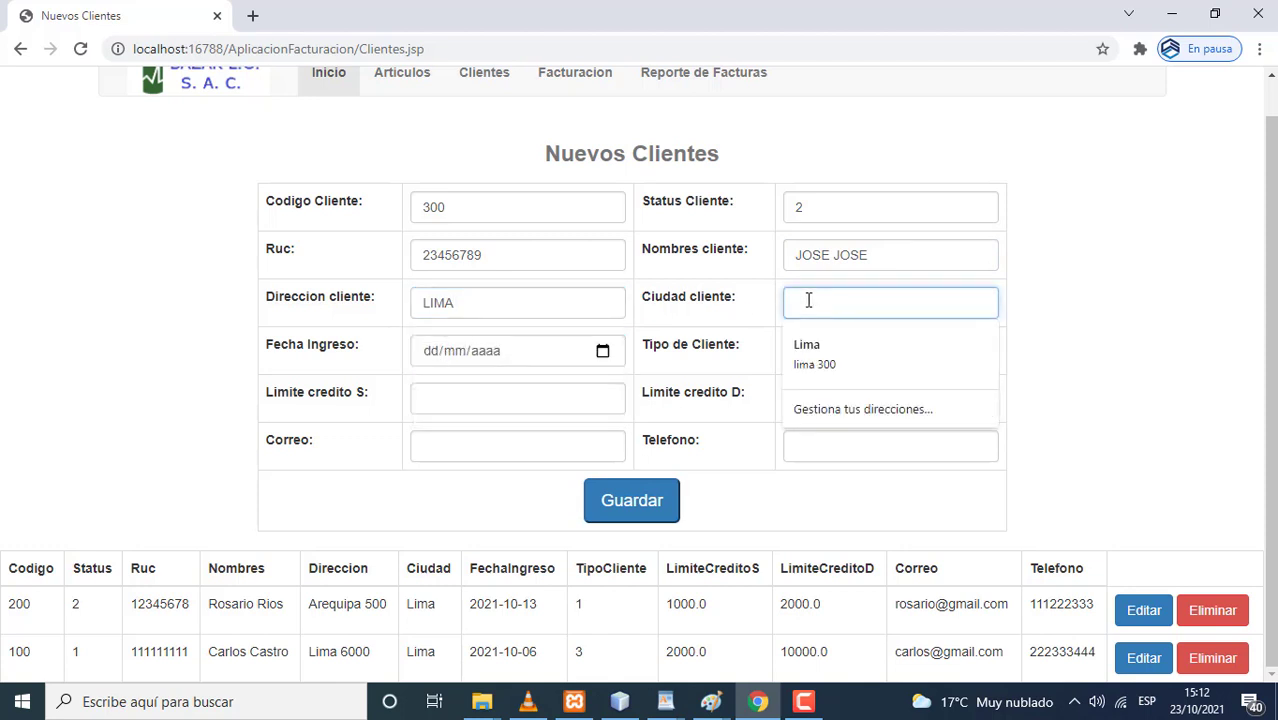
type("LiIMA")
left_click(484, 305)
type("500")
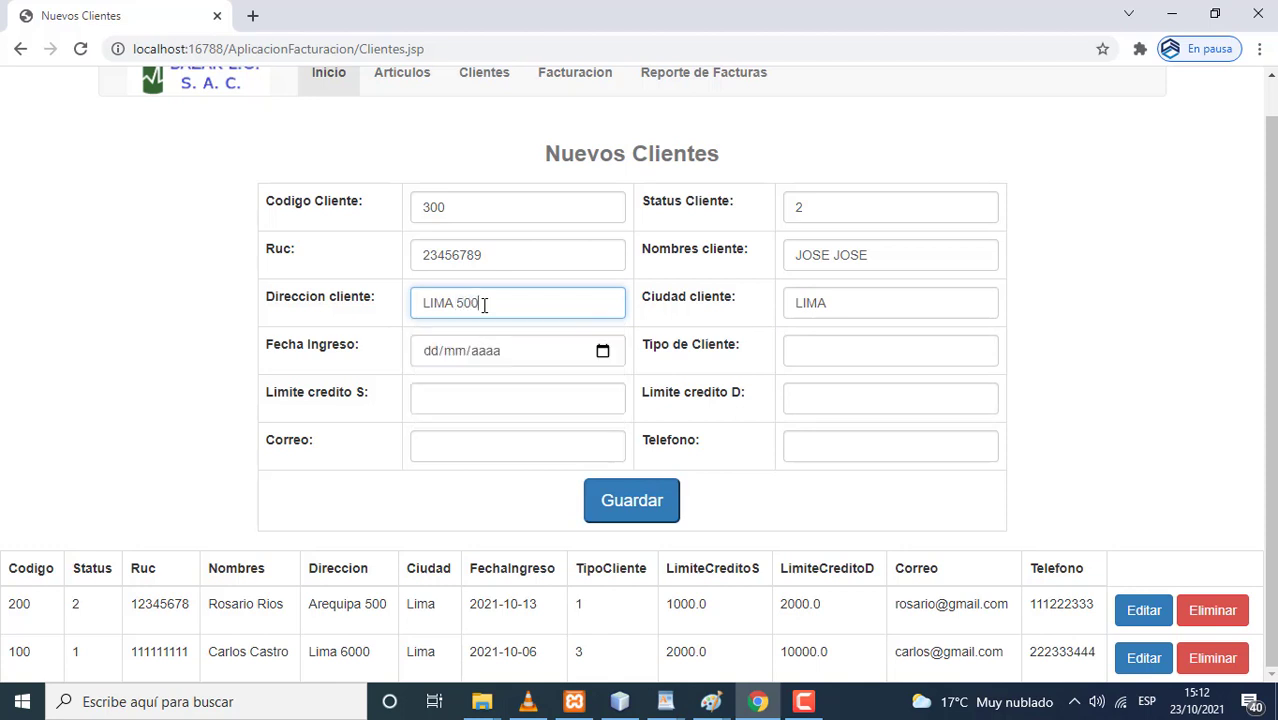
- Set the entry date to 5 October 2021 and credit limits 1200 and 1400
left_click(588, 352)
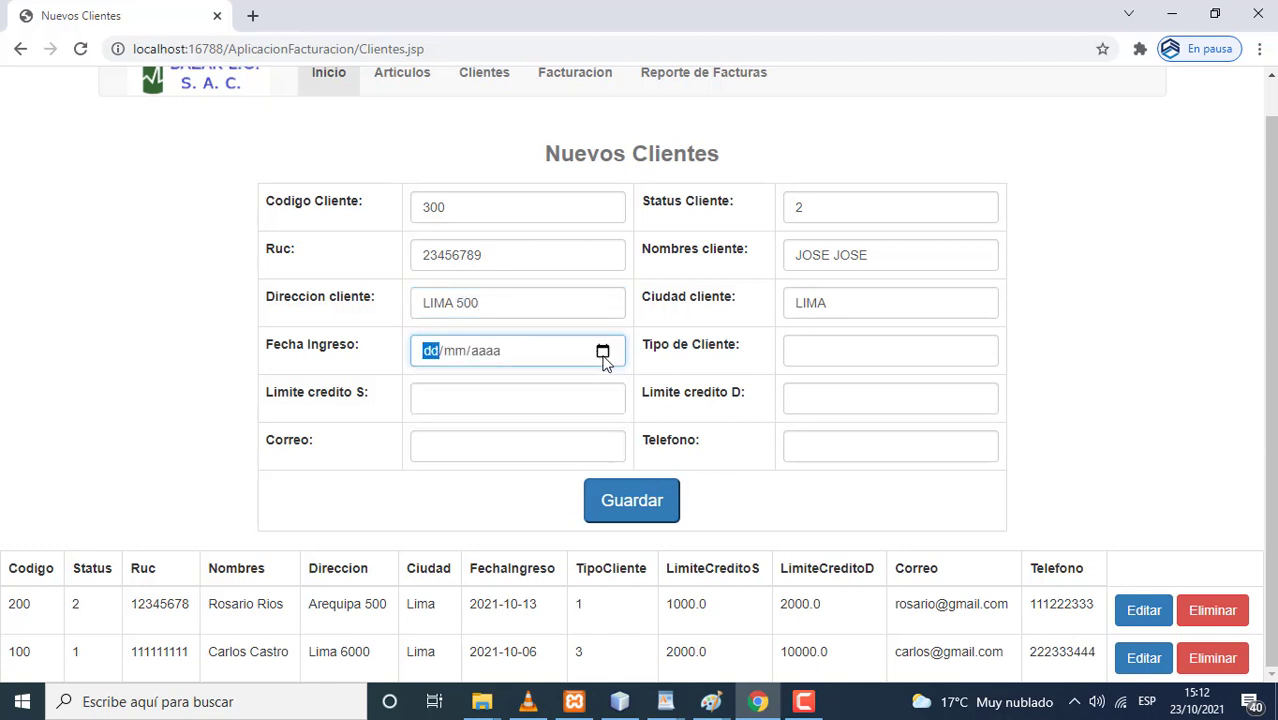
left_click(602, 356)
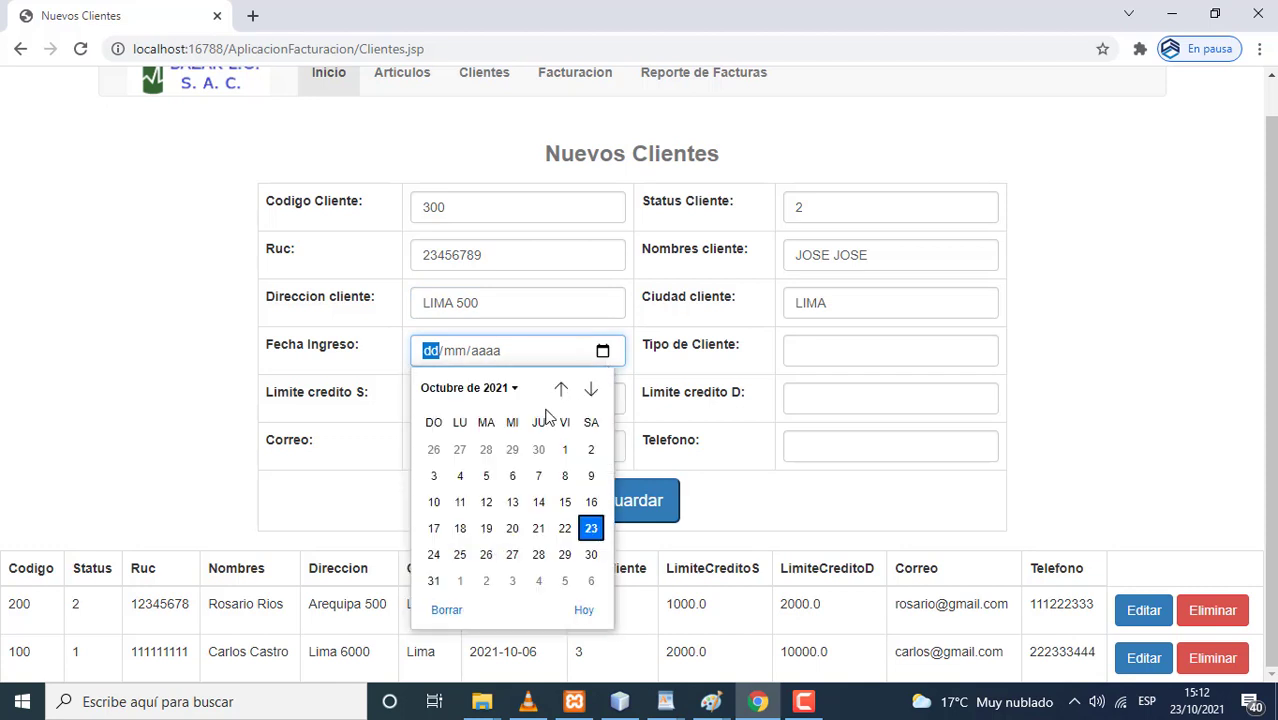
left_click(486, 477)
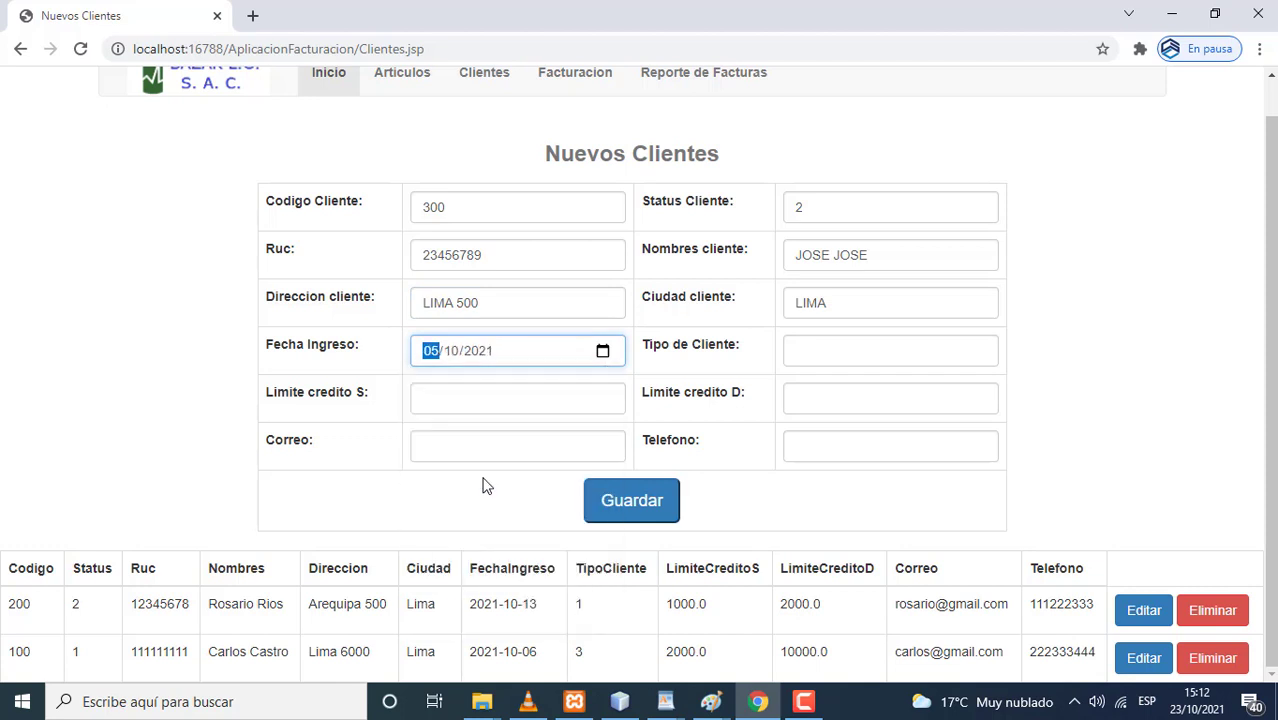
left_click(829, 355)
type("5")
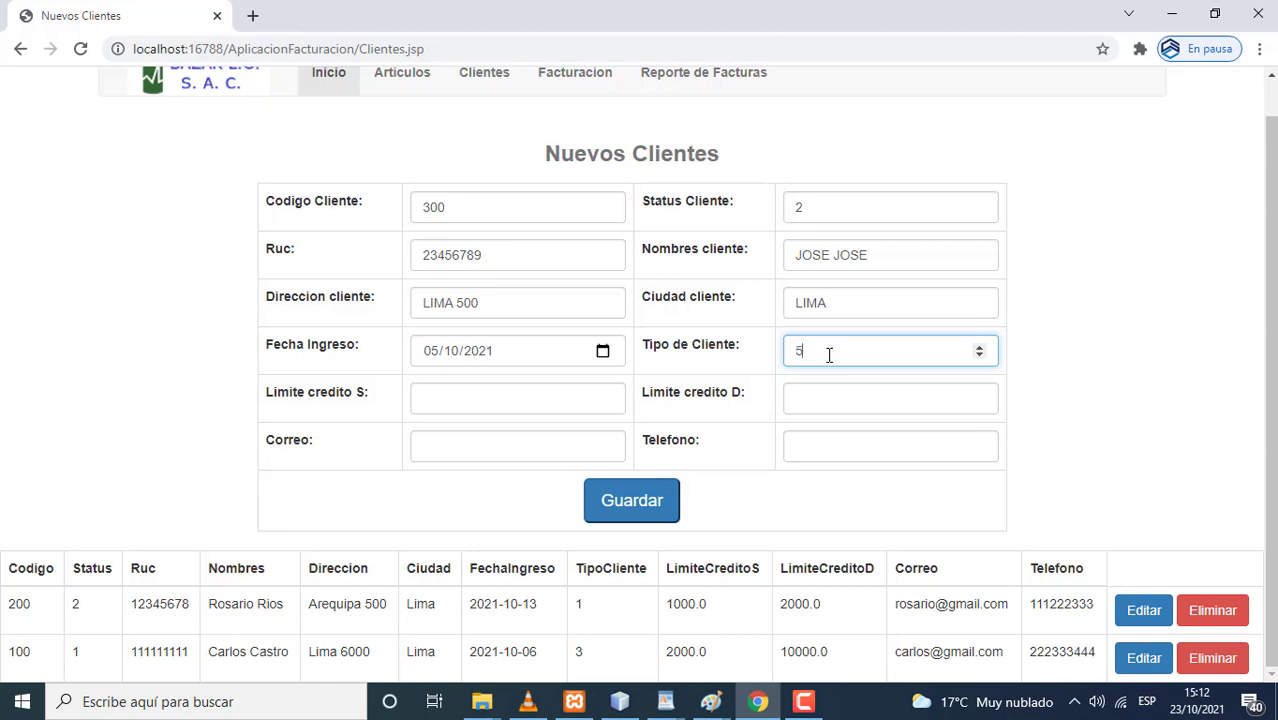
left_click(459, 392)
type("1")
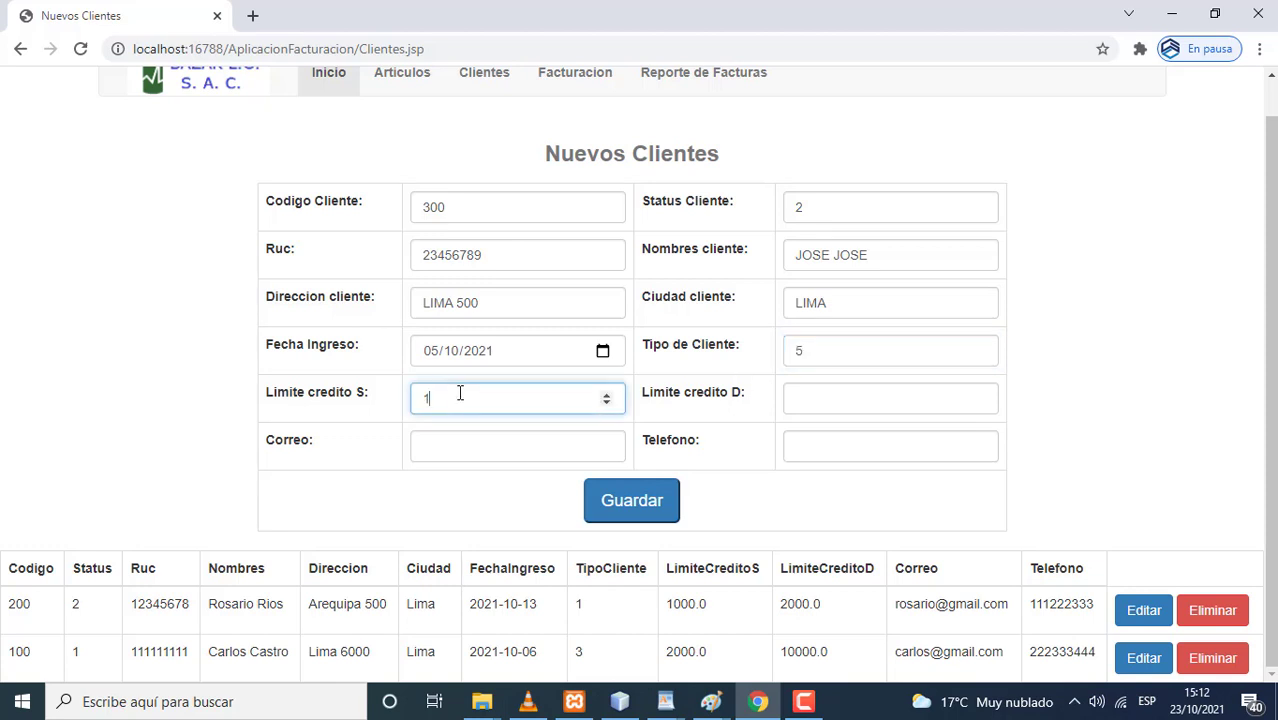
type("200")
left_click(828, 400)
type("1400")
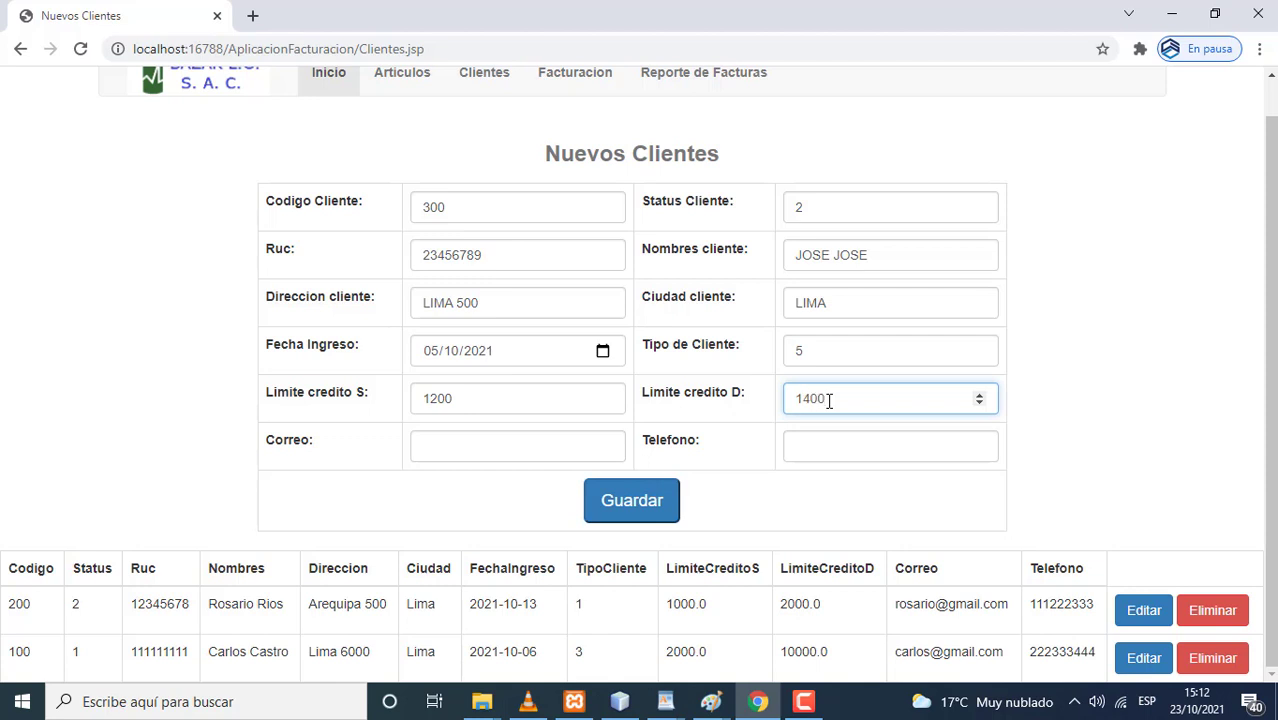
- Enter the client's e-mail address in lowercase and the phone number
left_click(528, 448)
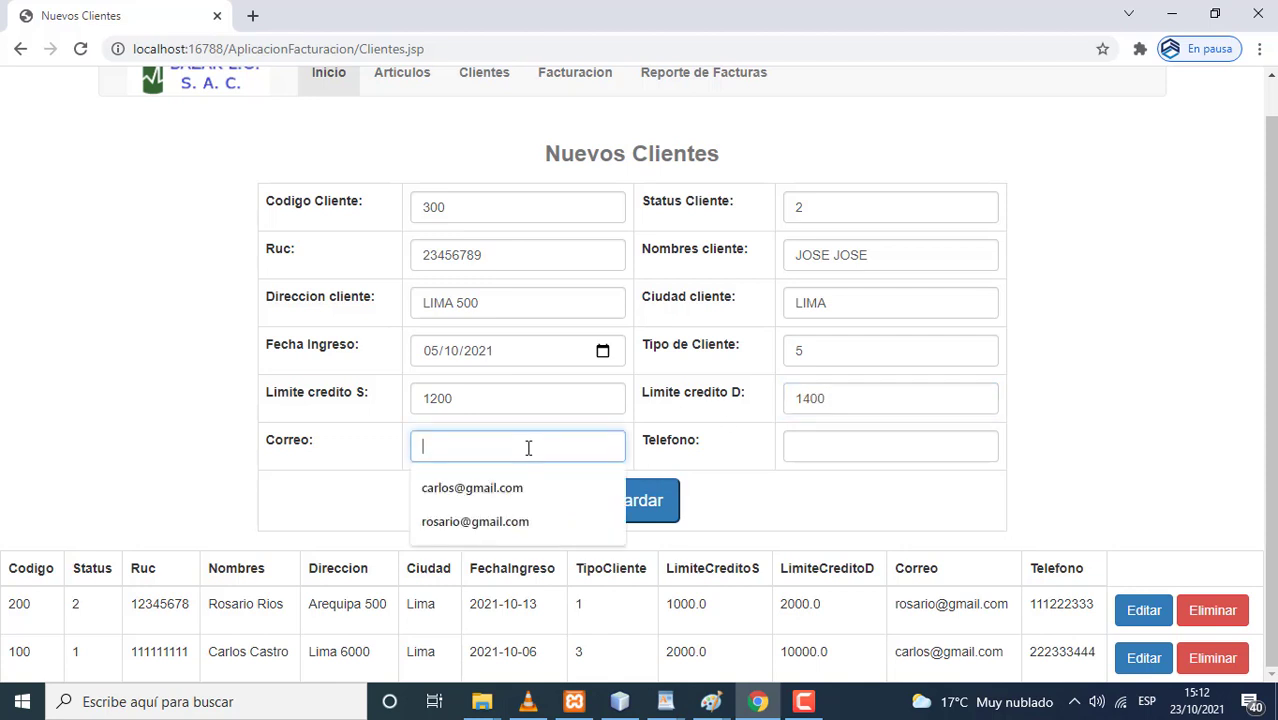
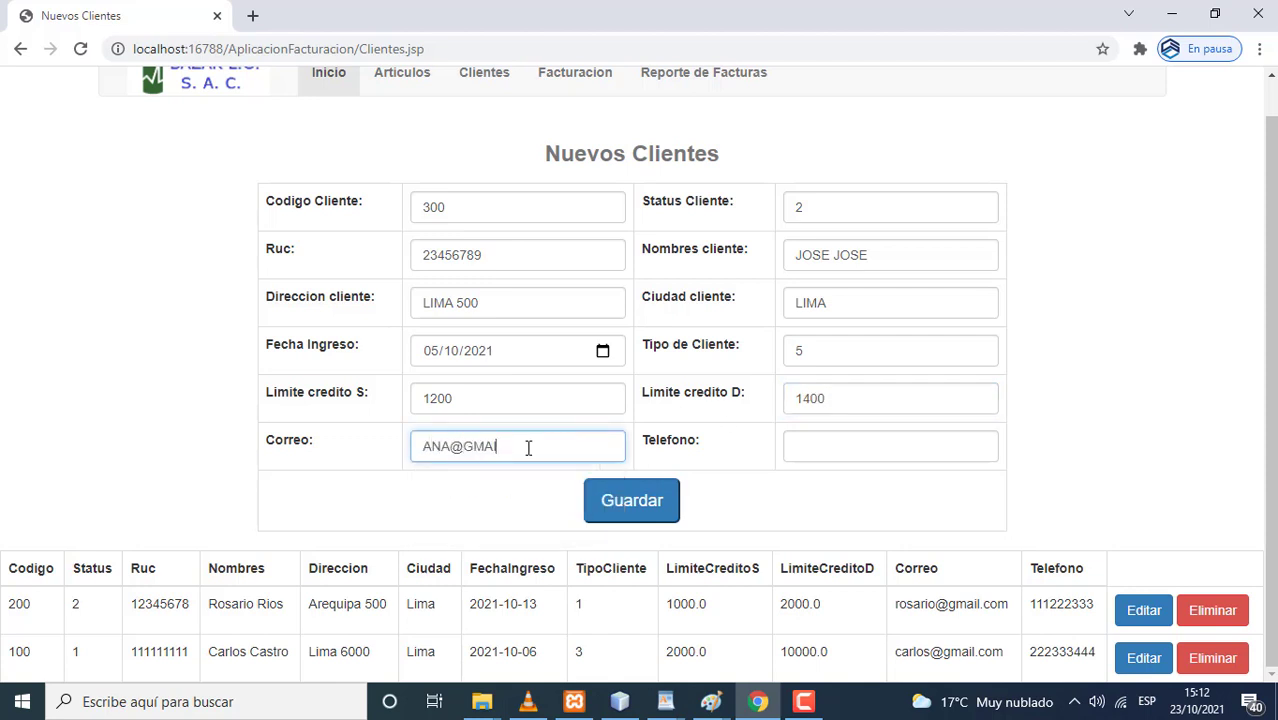
left_click(818, 450)
type("12")
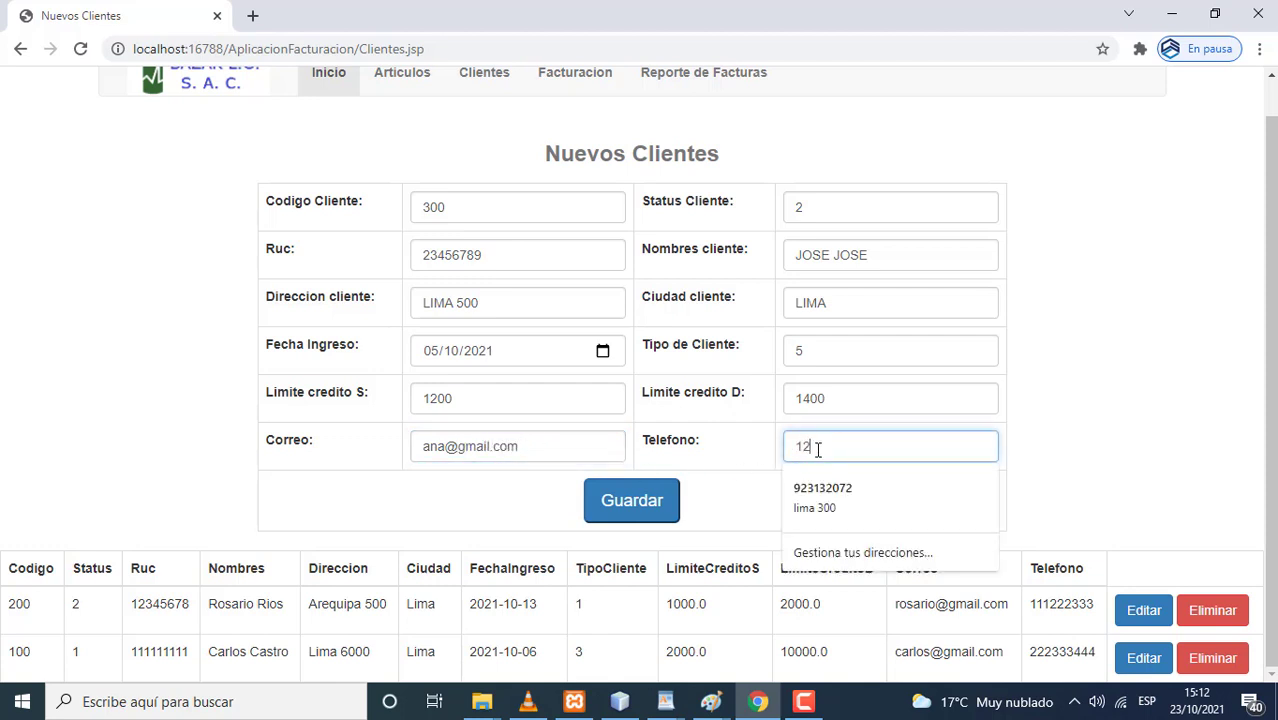
type("345678")
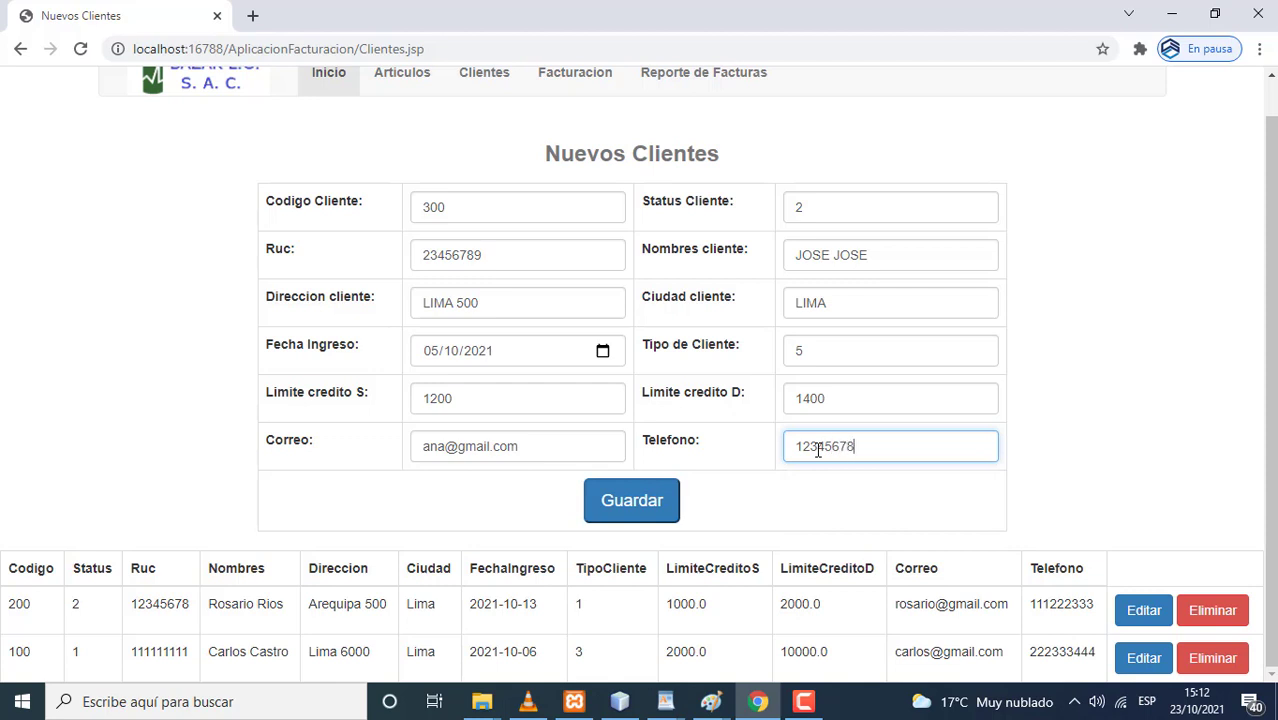
- Save the new client record and acknowledge the 'Datos grabados' alert
left_click(675, 507)
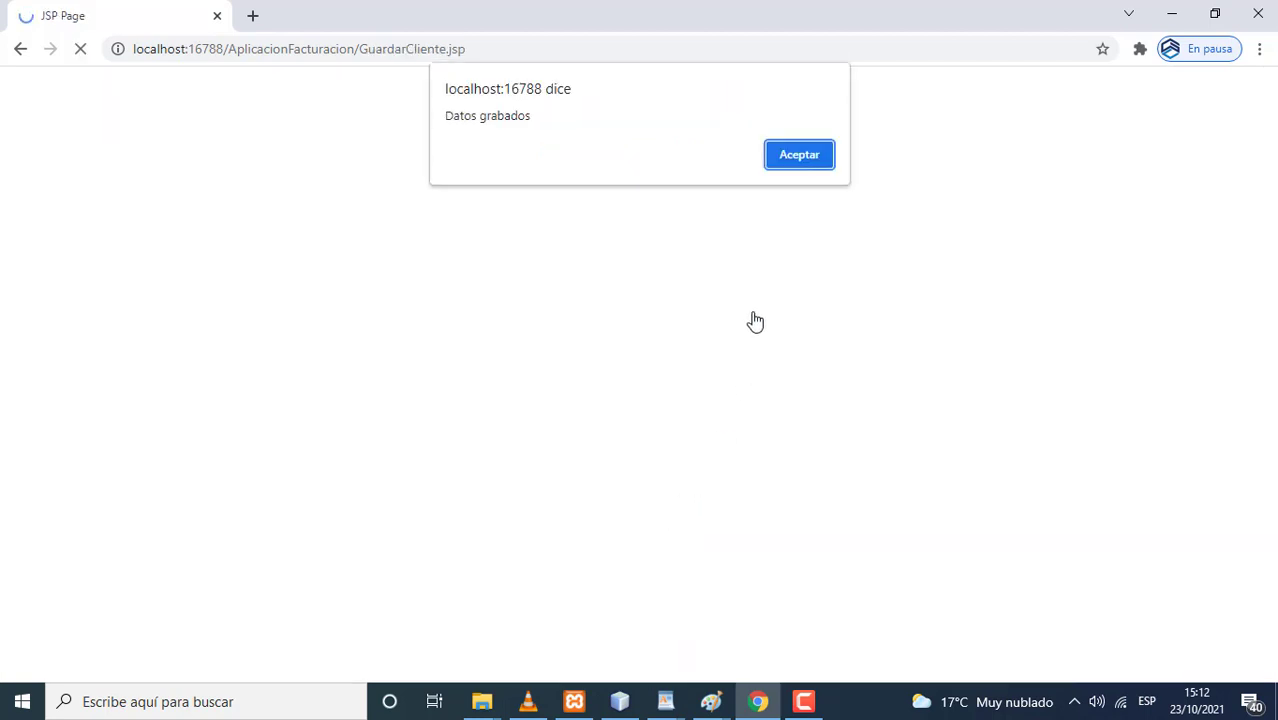
left_click(776, 155)
scroll(545, 402, "down", 1)
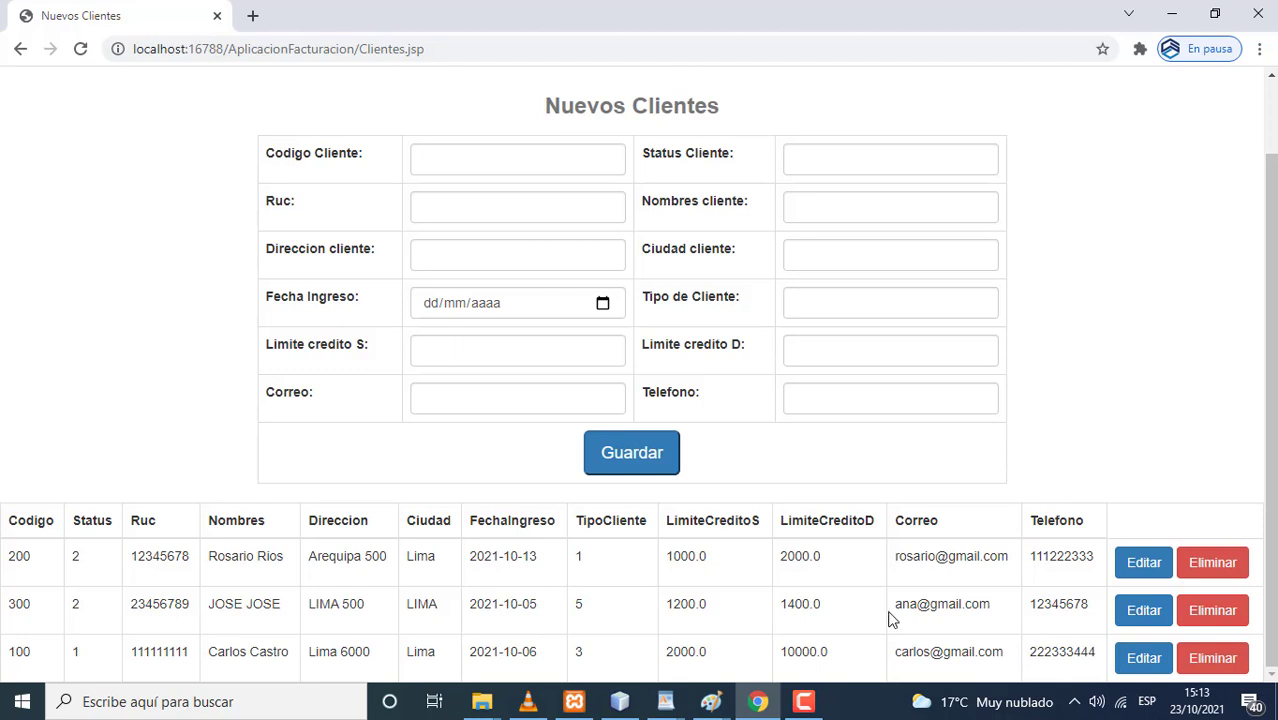
- Correct the new client's e-mail address in the Actualizar Clientes form and save it
left_click(1139, 617)
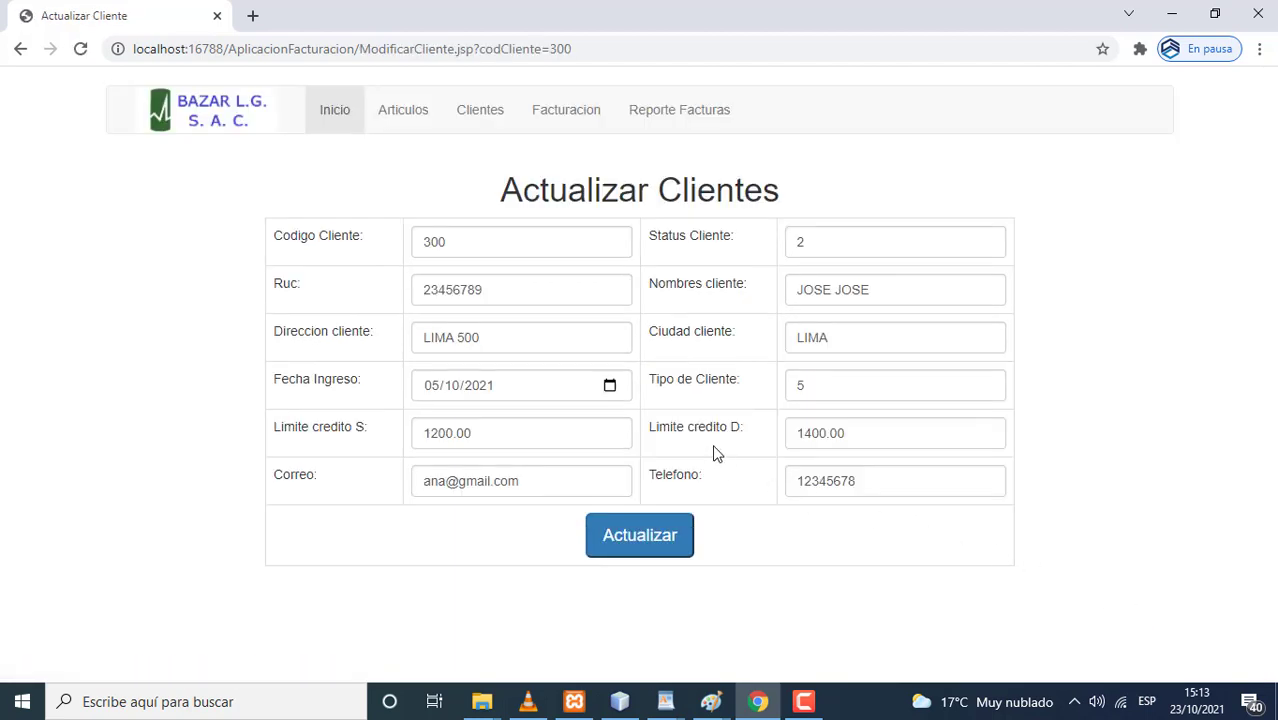
left_click(444, 482)
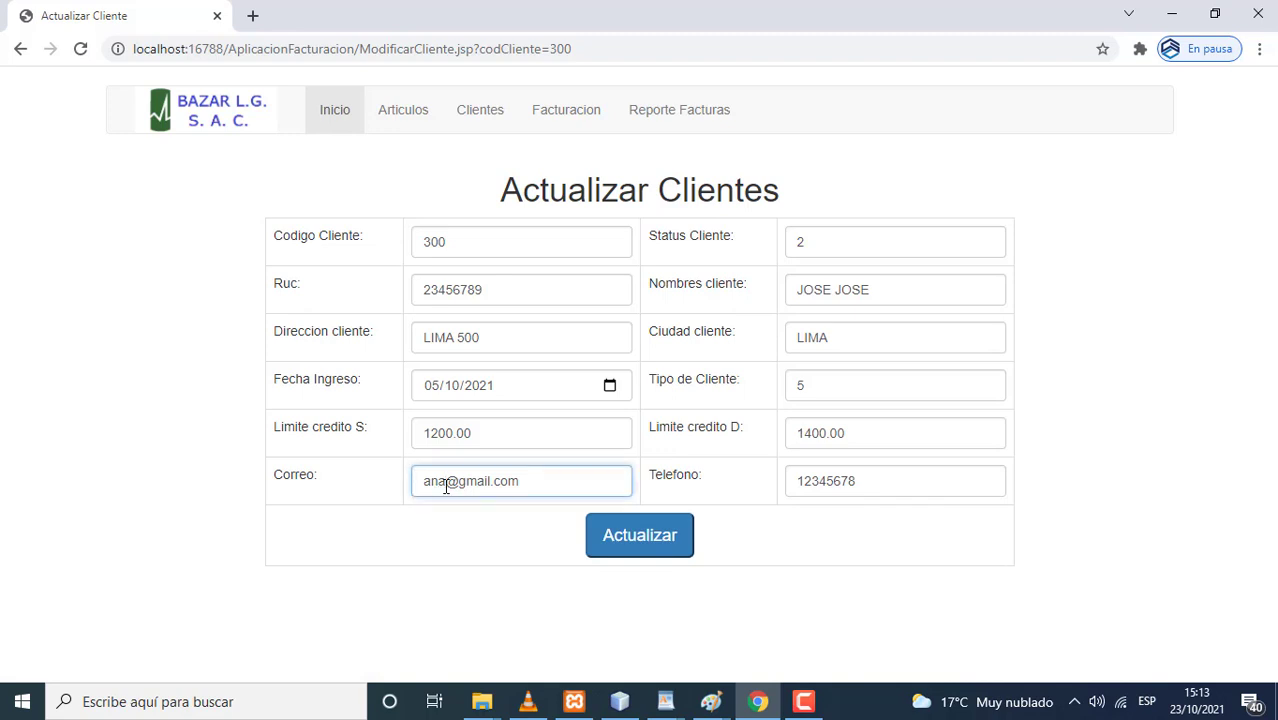
key("BackSpace")
key("BackSpace")
key("BackSpace")
type("jose")
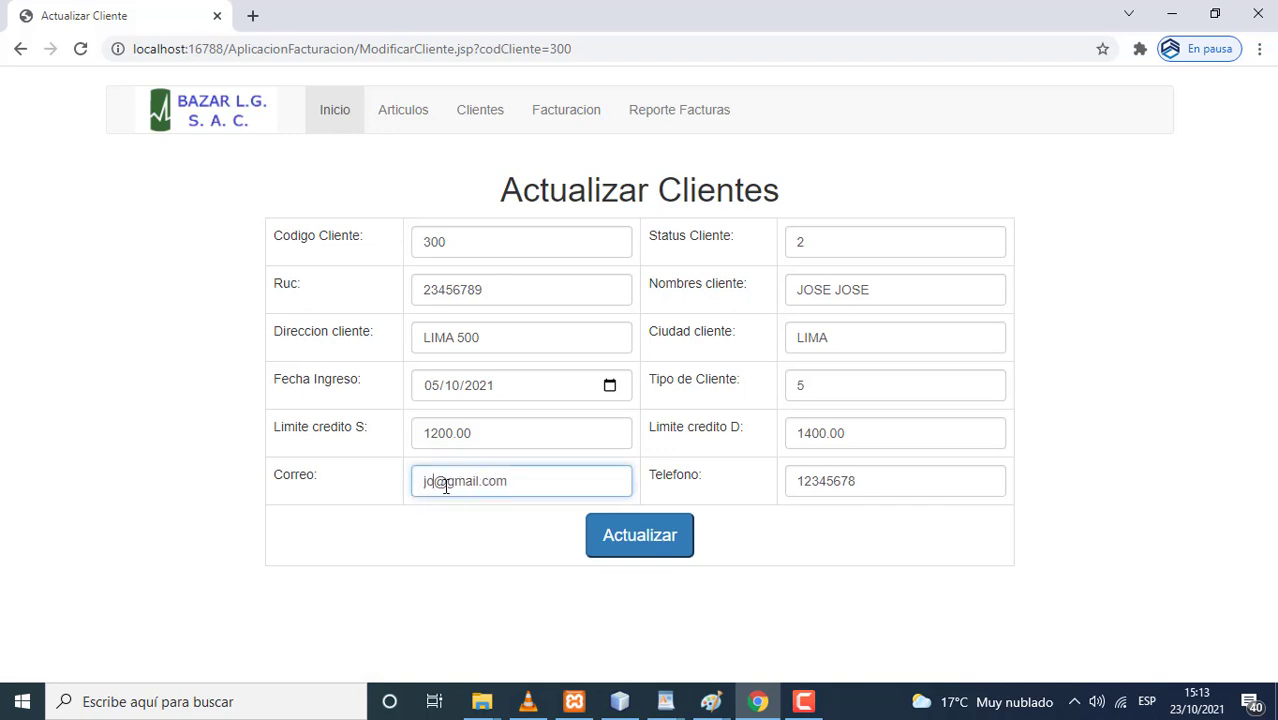
left_click(620, 535)
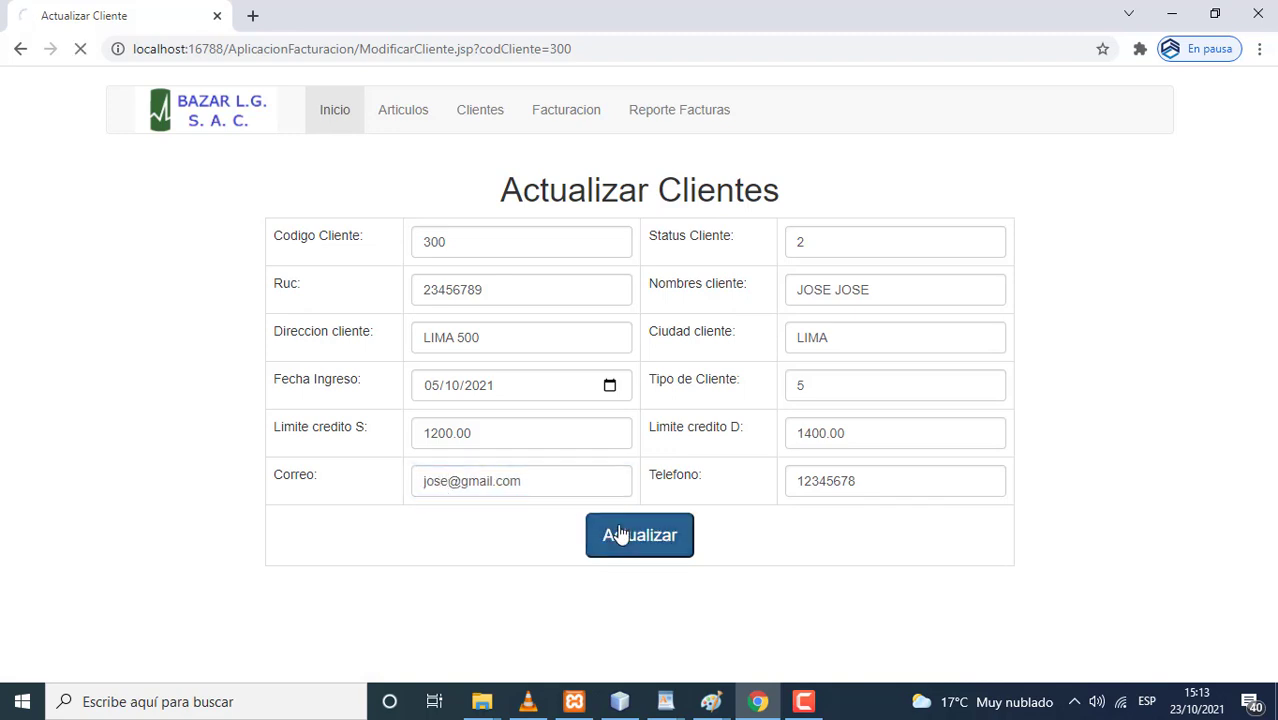
left_click(797, 153)
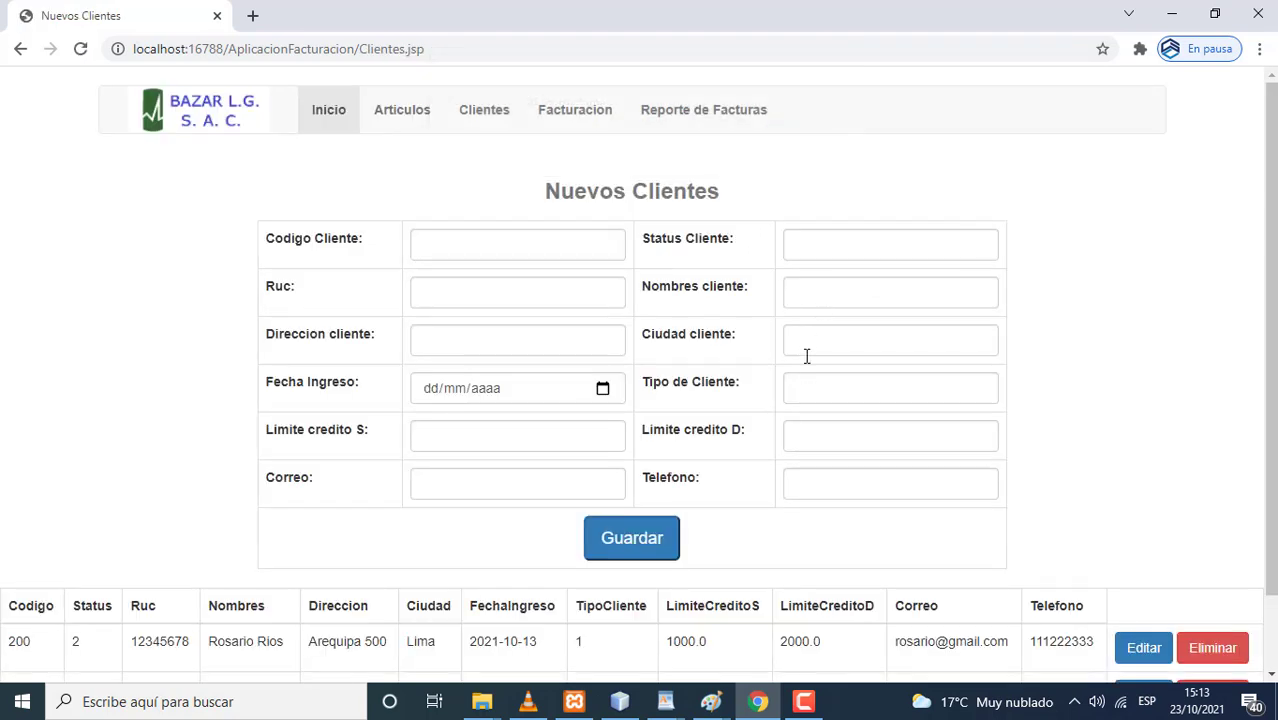
scroll(806, 356, "down", 1)
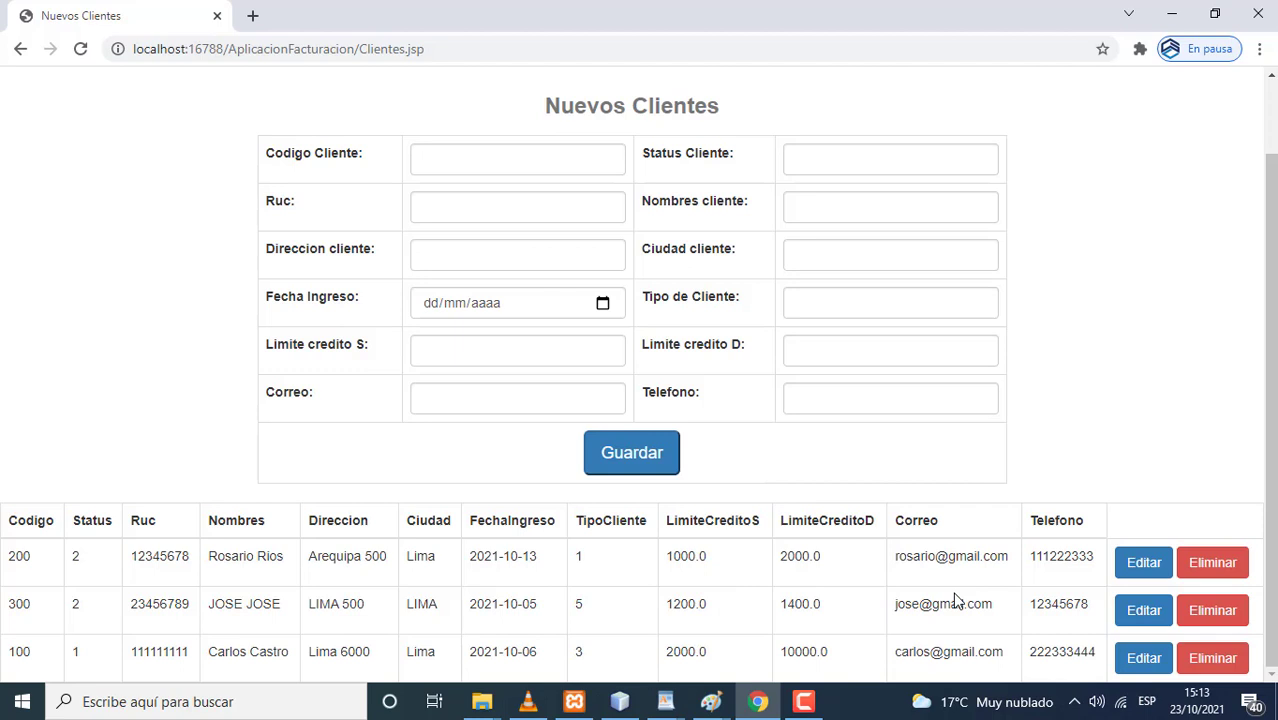
scroll(952, 598, "up", 1)
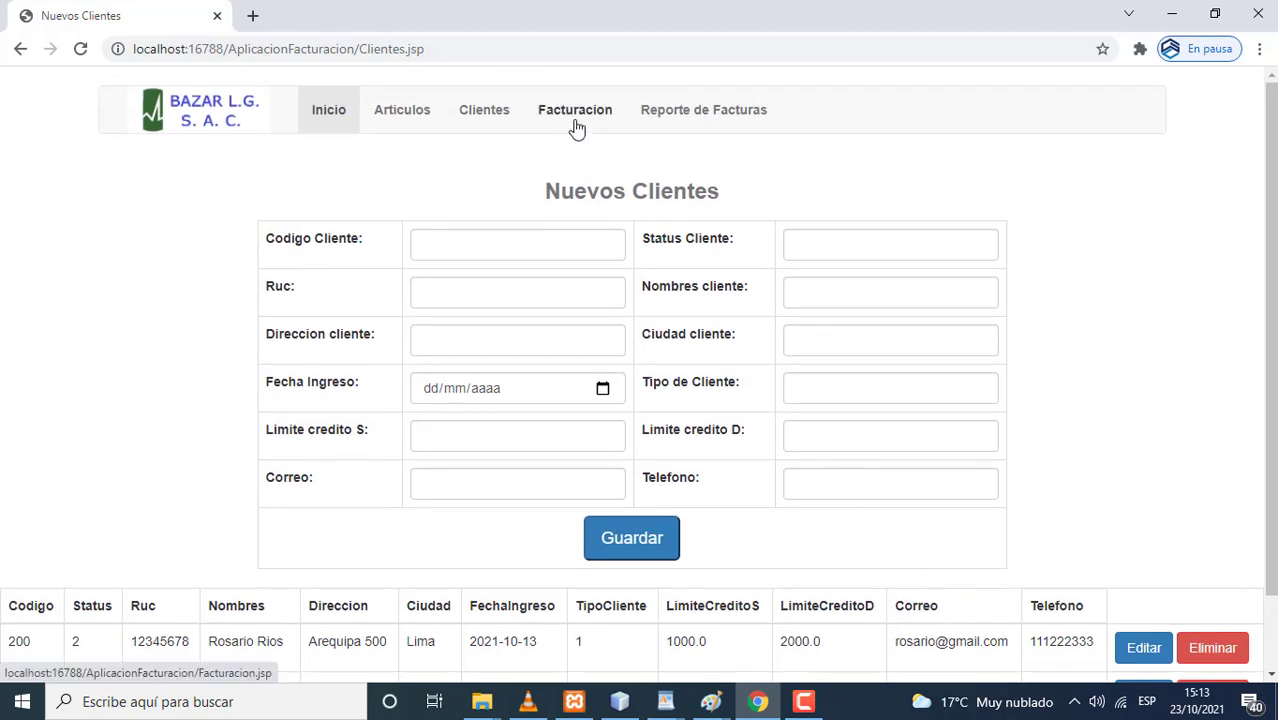
- Open Facturacion and set the invoice date to 23/10/2021
left_click(575, 118)
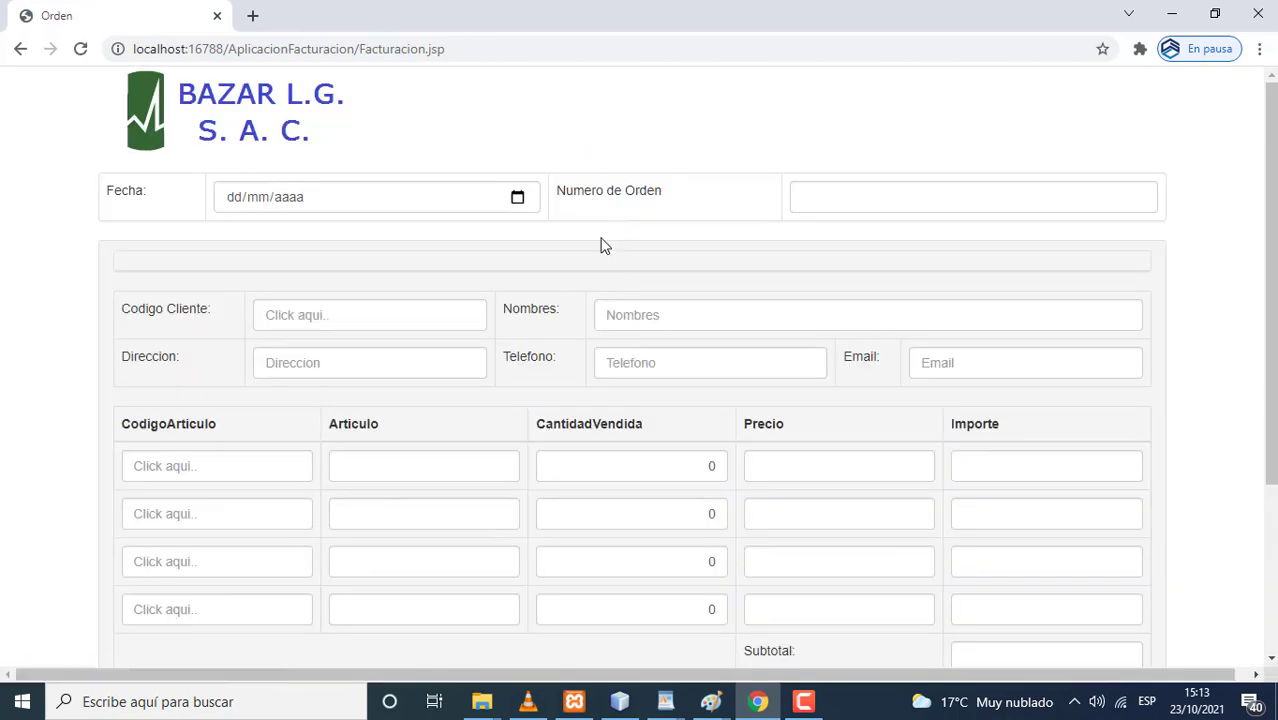
left_click(517, 197)
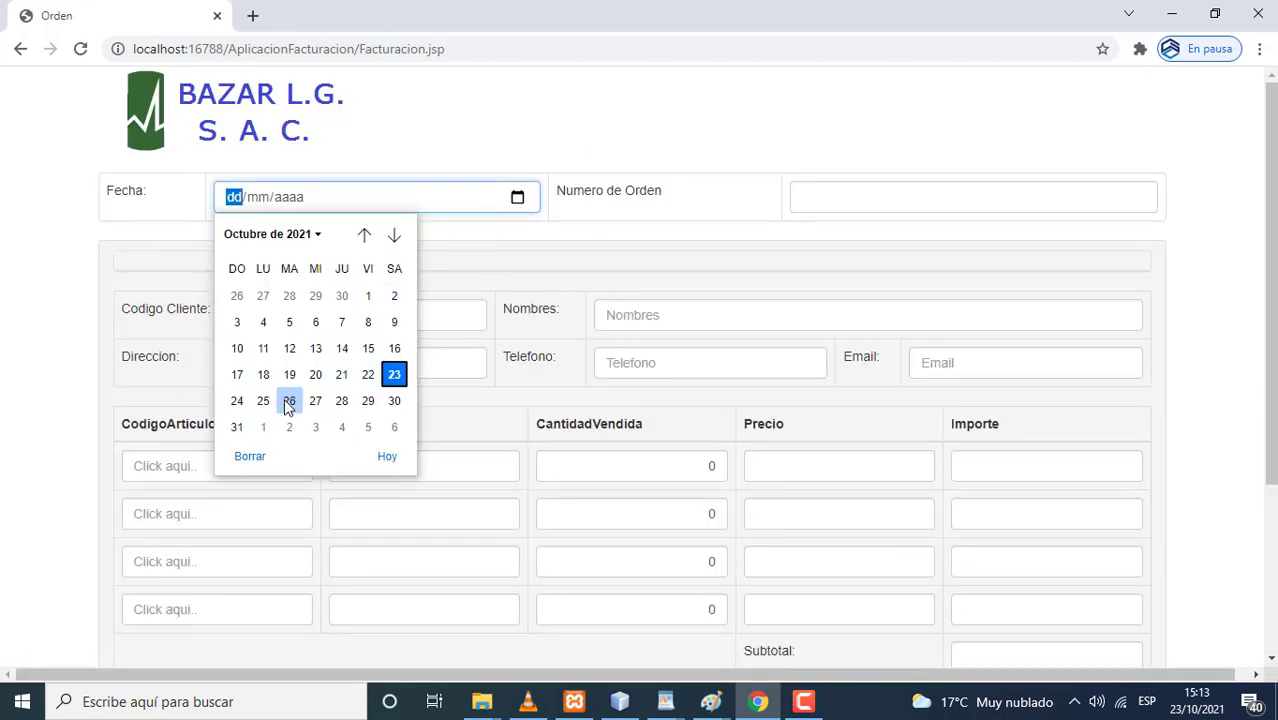
left_click(396, 377)
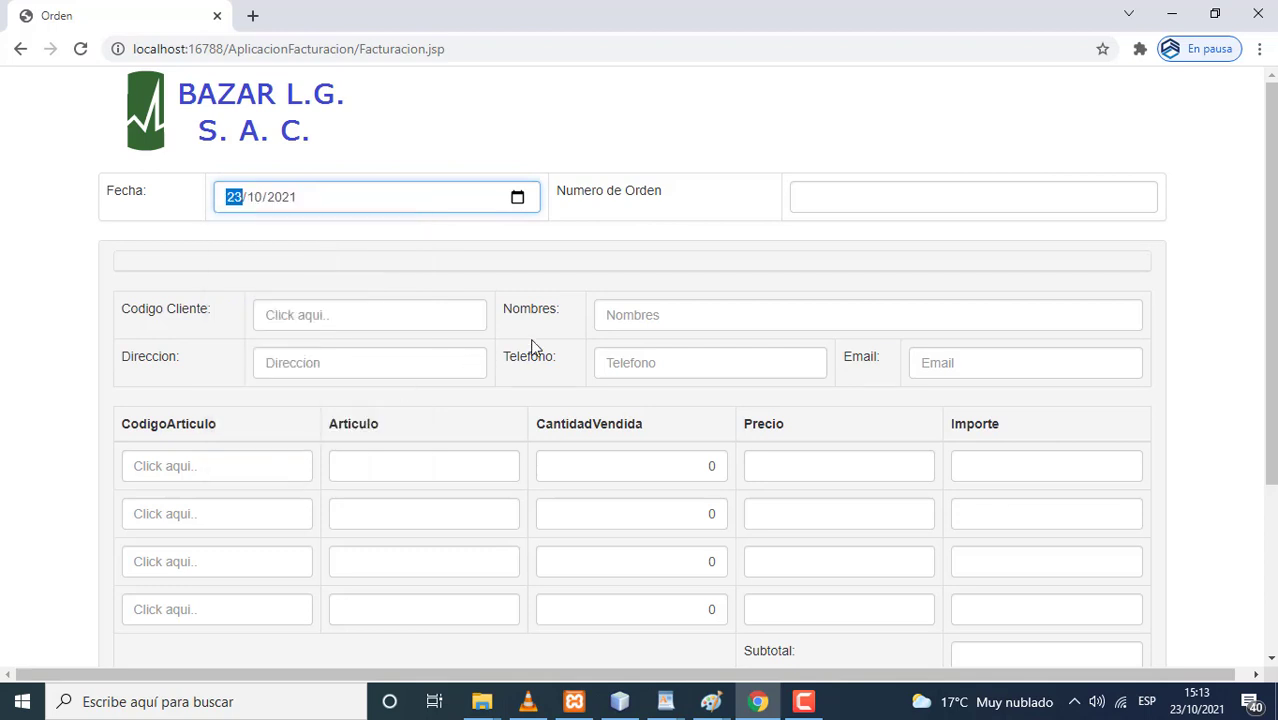
scroll(700, 415, "down", 3)
left_click(667, 558)
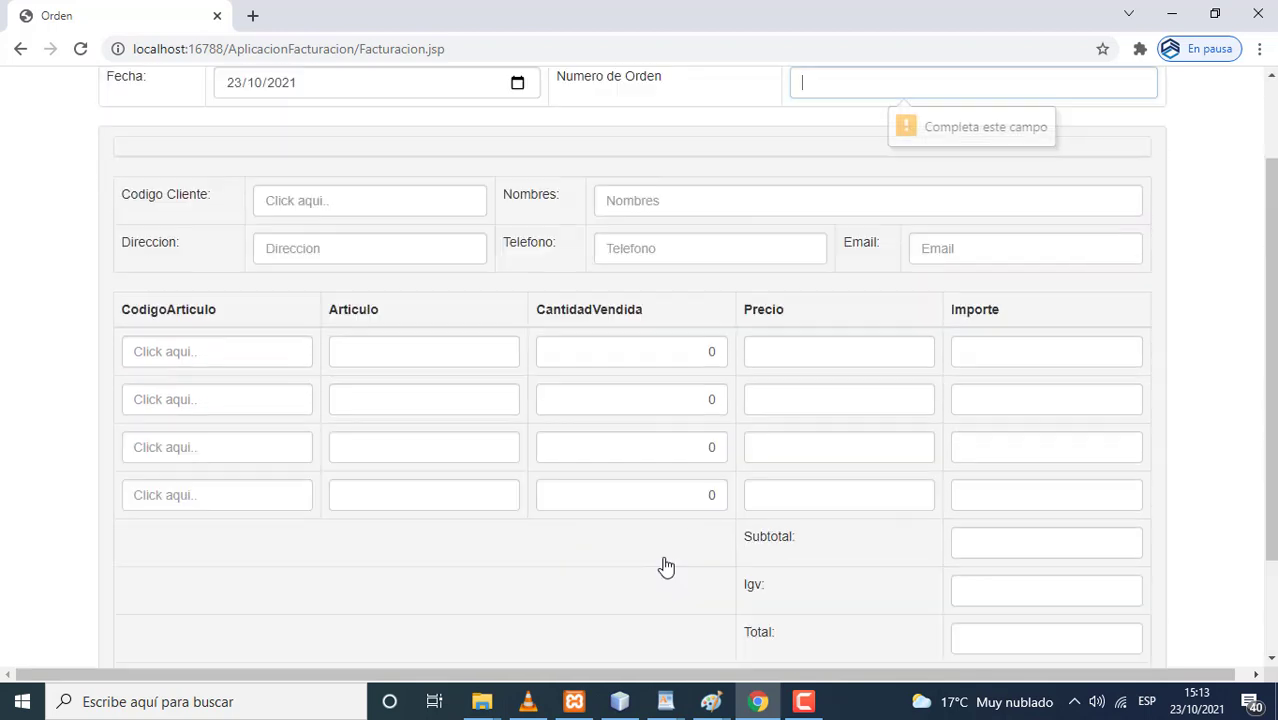
scroll(756, 420, "up", 1)
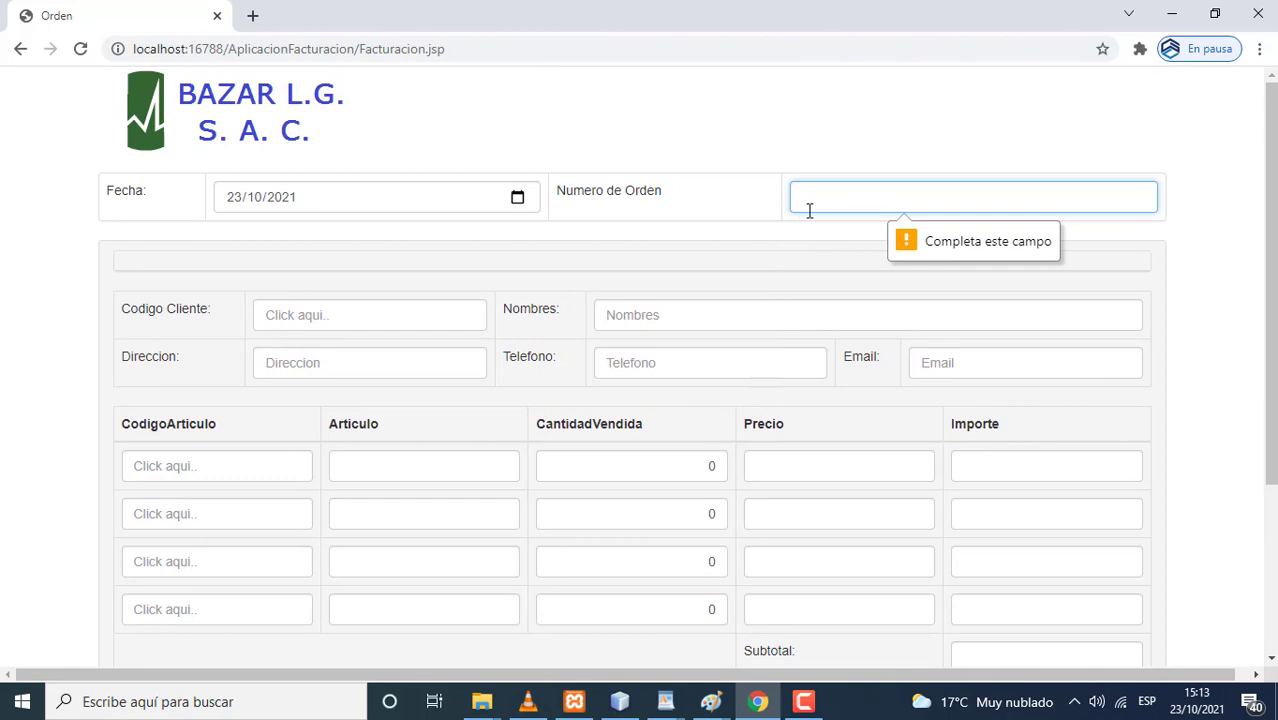
- Enter the order number and choose the newly added client for the invoice
type("66666")
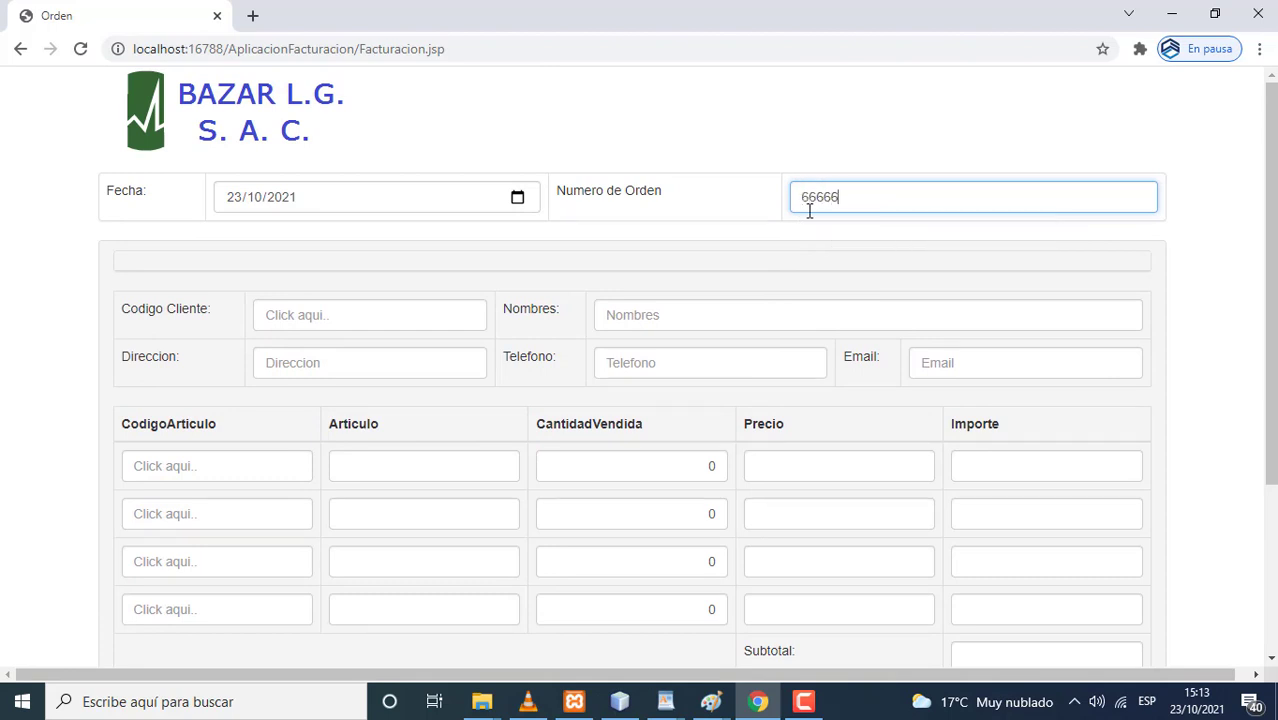
left_click(316, 316)
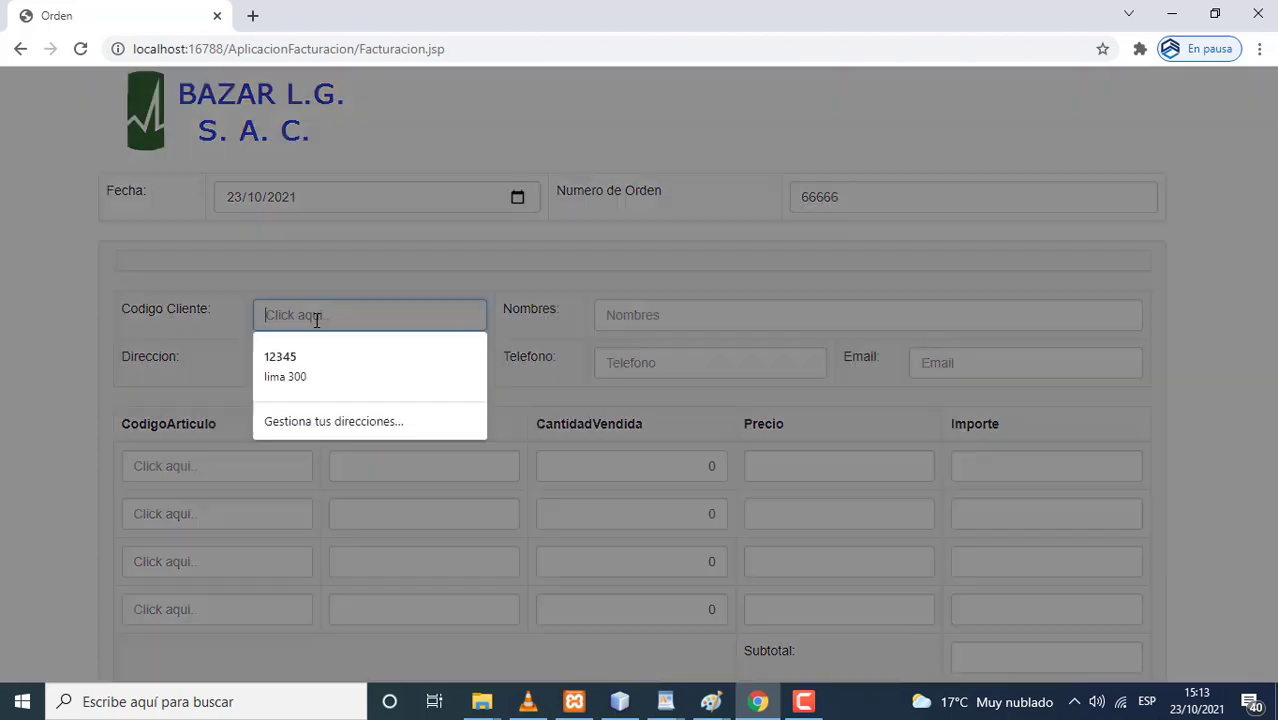
left_click(255, 248)
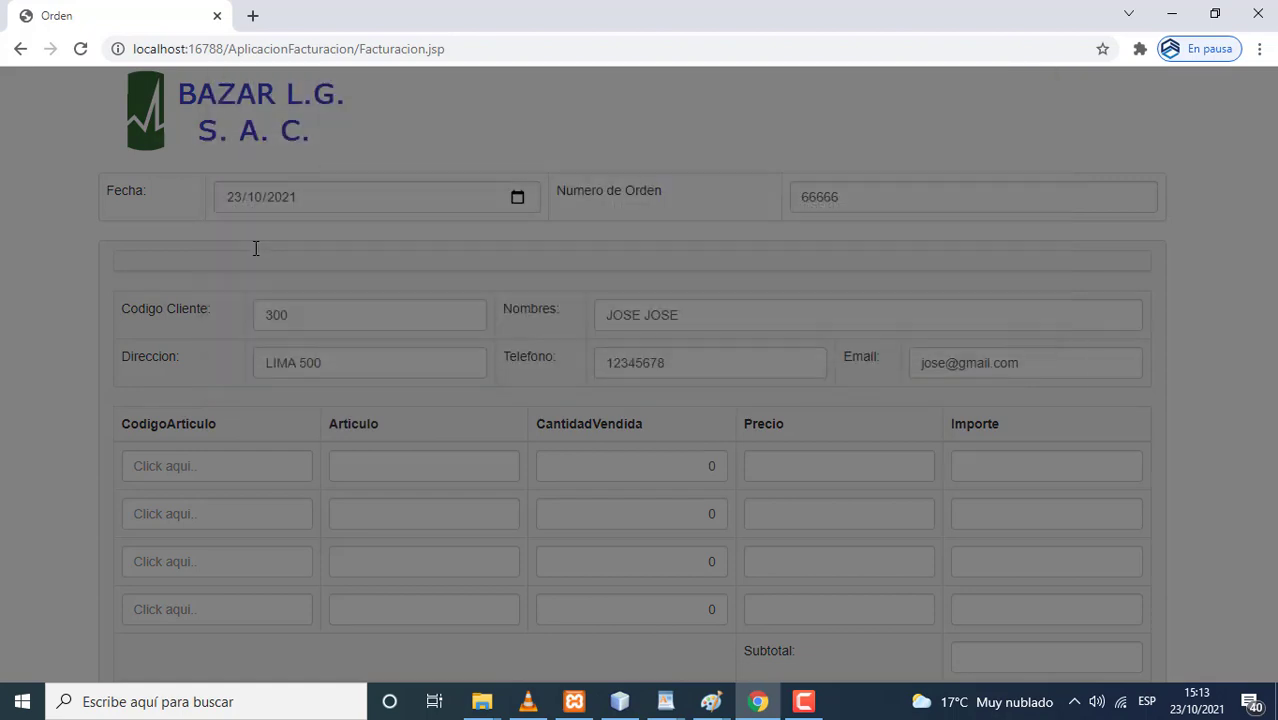
scroll(830, 347, "down", 1)
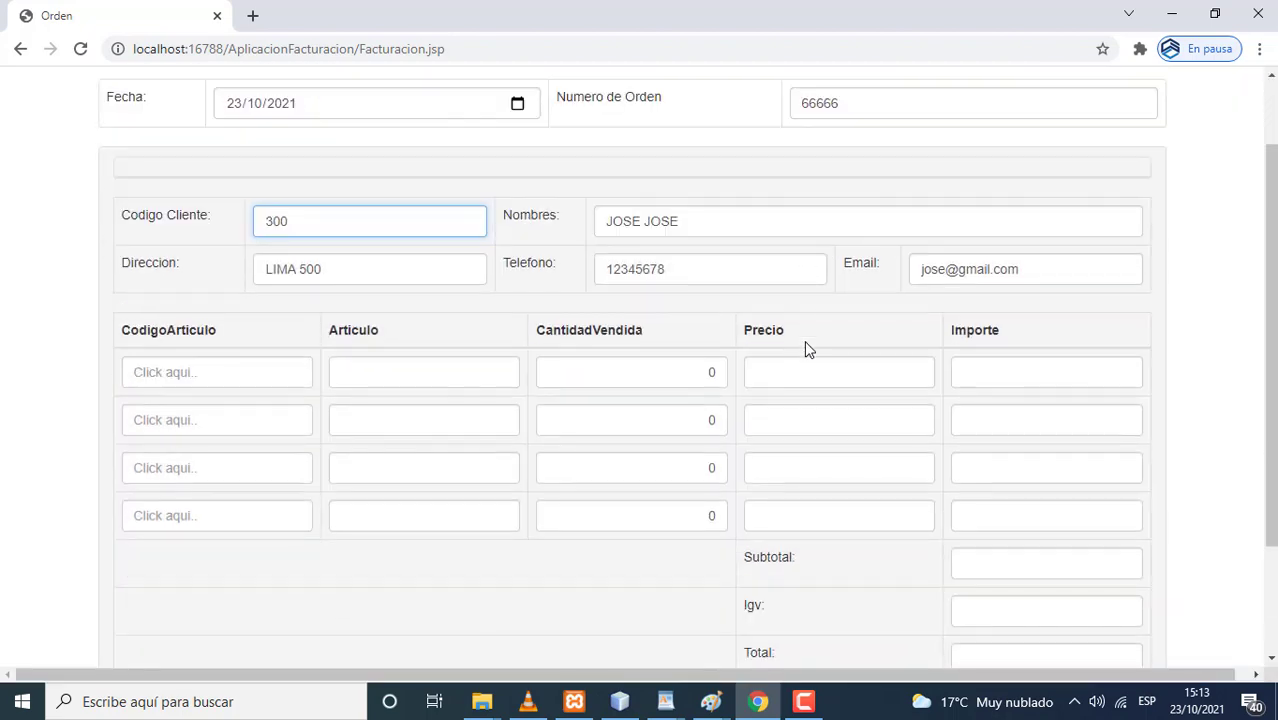
scroll(804, 347, "down", 1)
- Add LAVADORA as the first invoice line with quantity 2
left_click(206, 280)
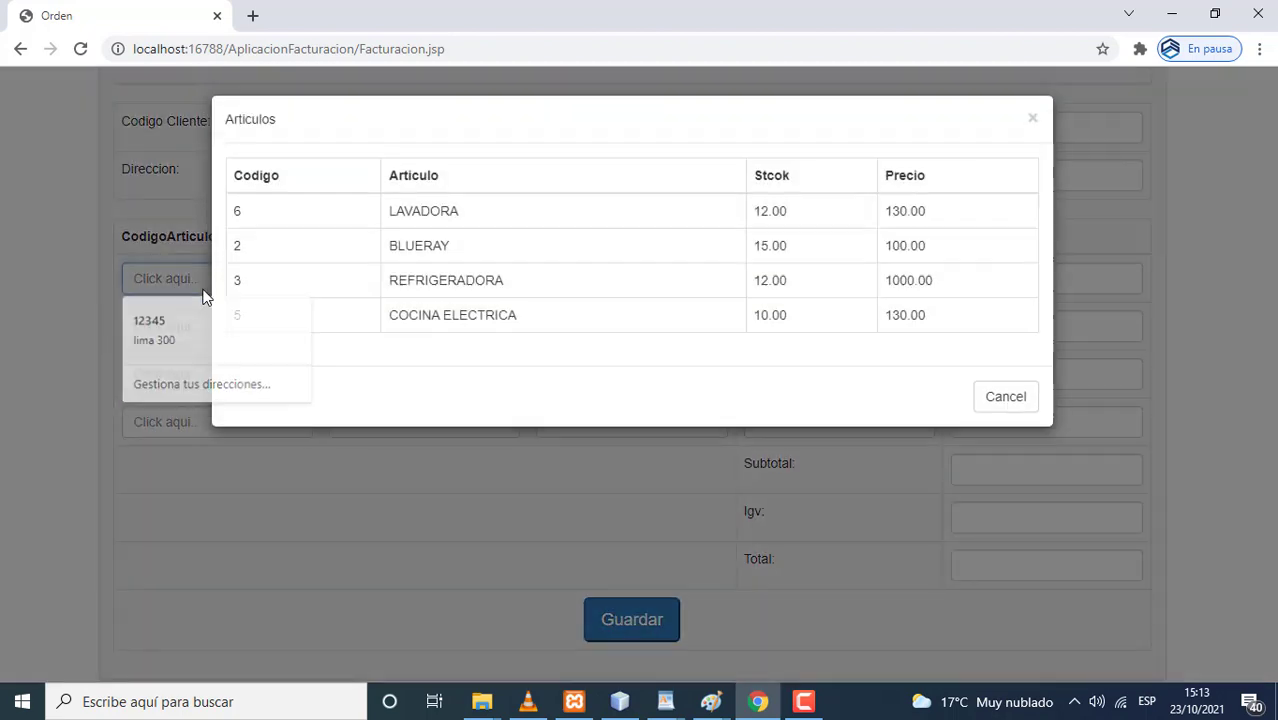
left_click(243, 217)
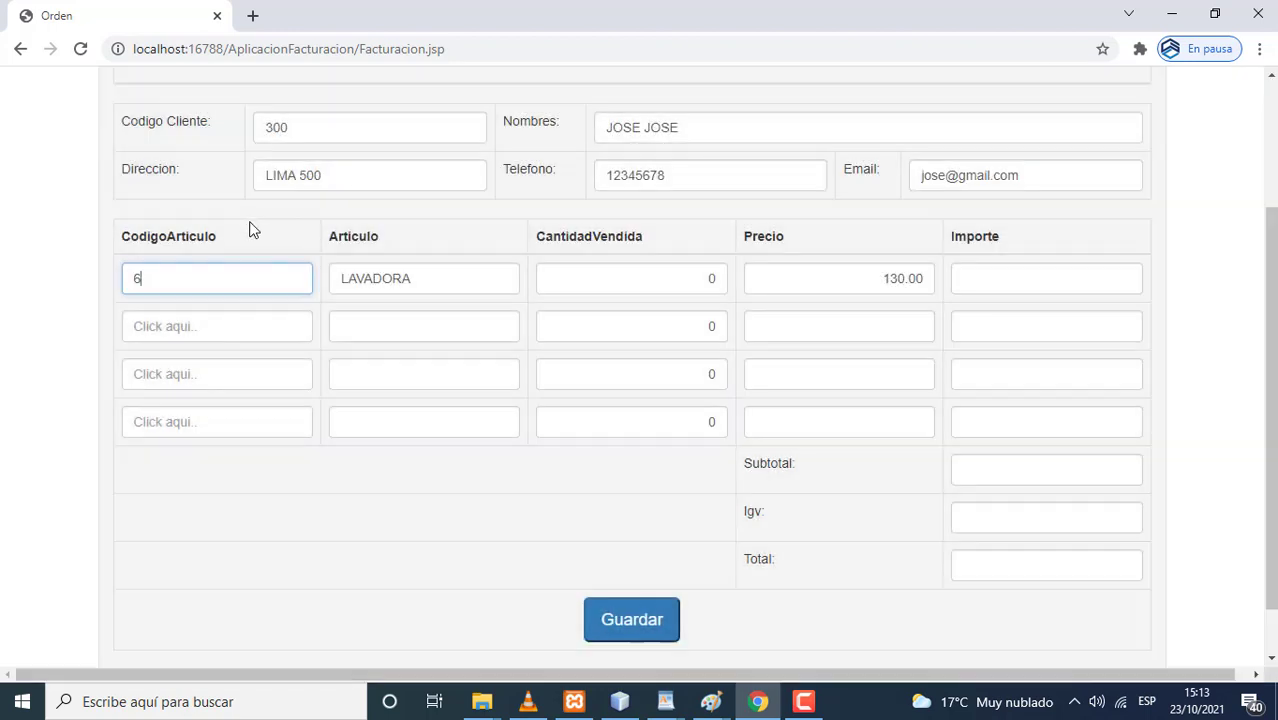
double_click(714, 282)
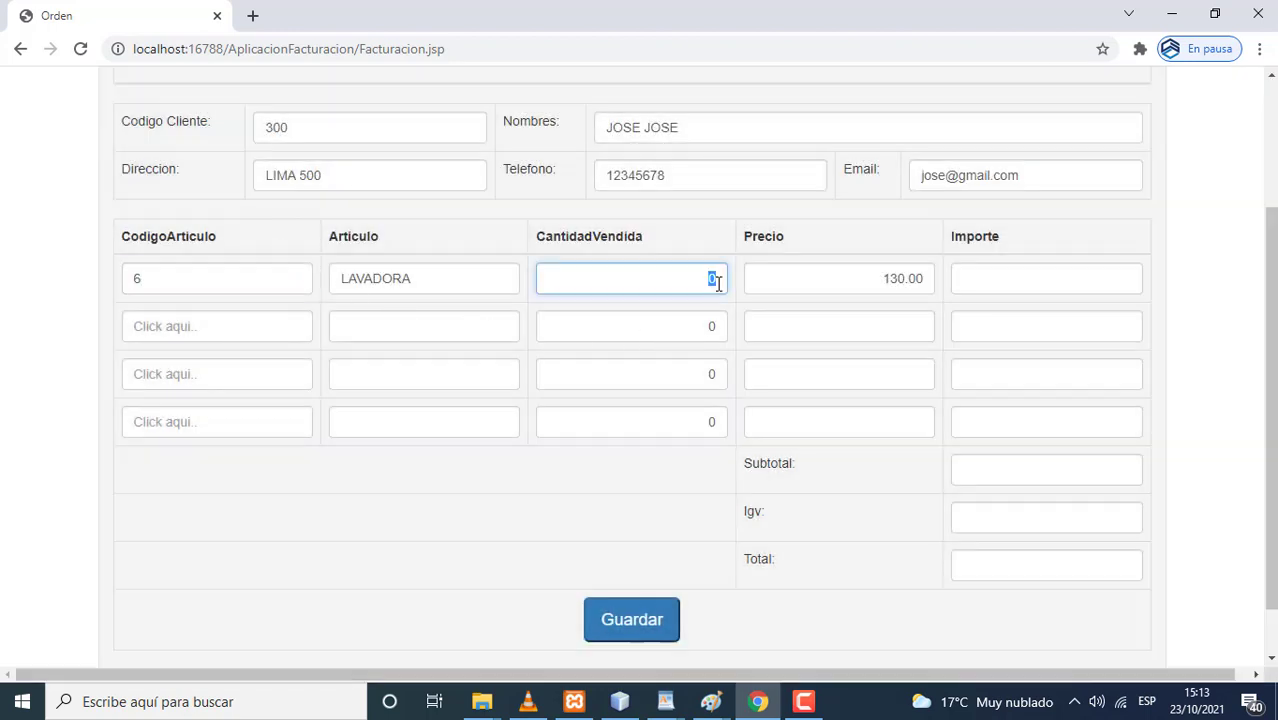
type("2")
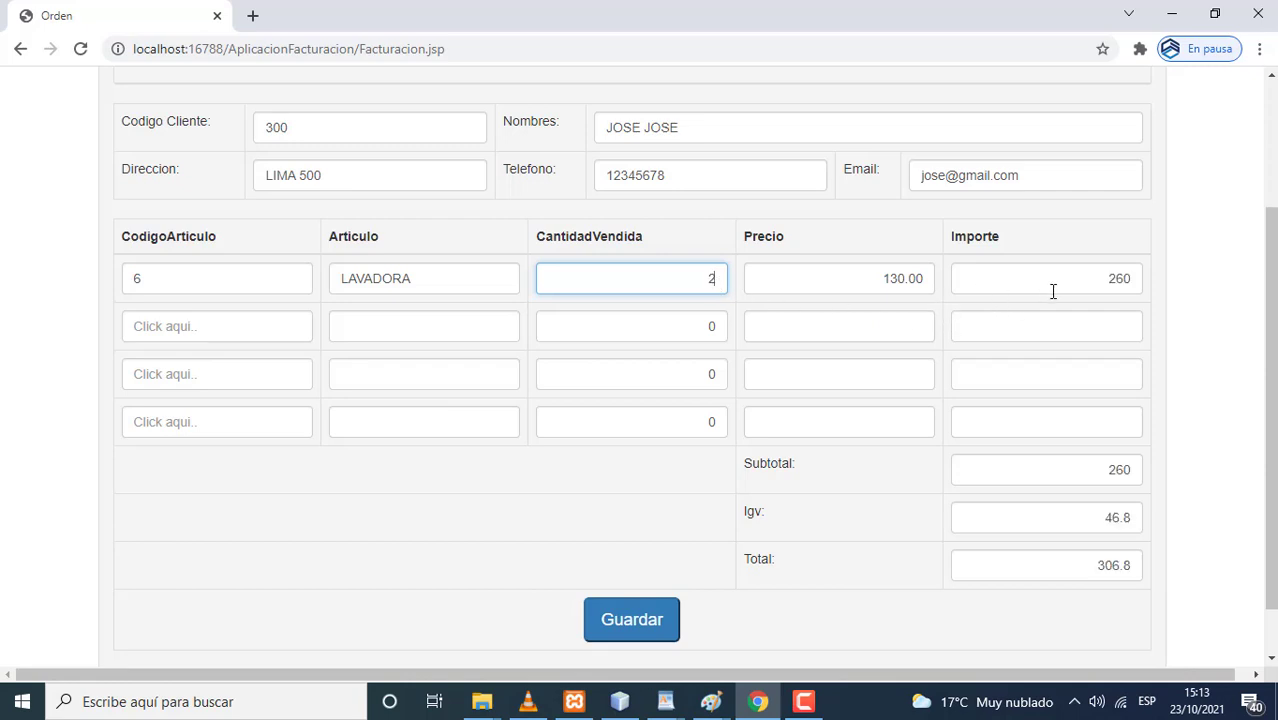
- Save the invoice totalling 306.8 and dismiss the confirmation
scroll(1052, 291, "down", 1)
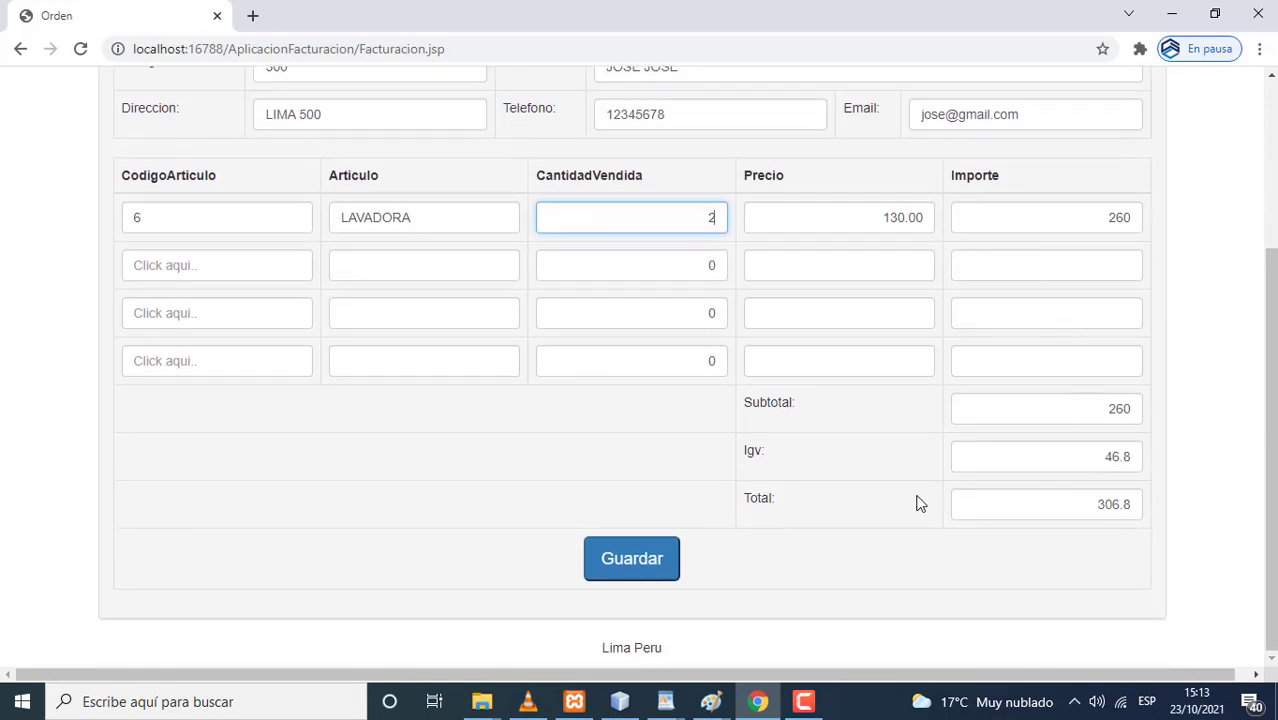
scroll(855, 515, "up", 1)
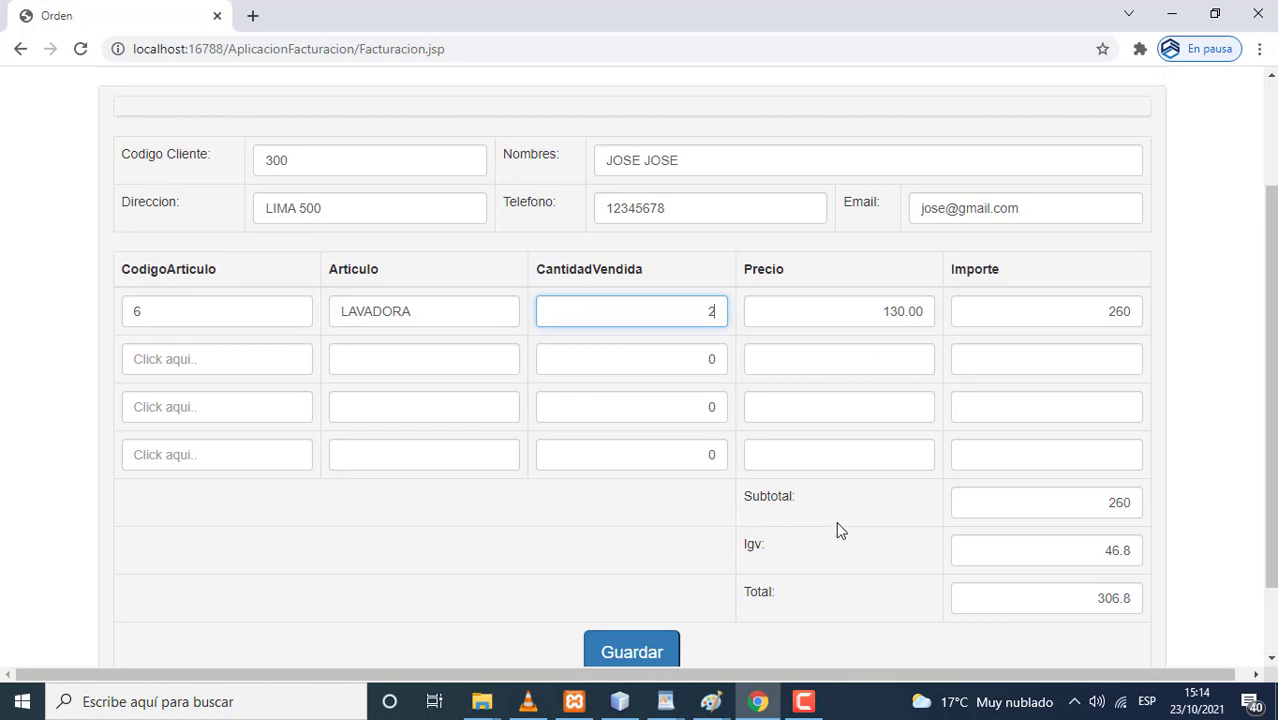
left_click(636, 652)
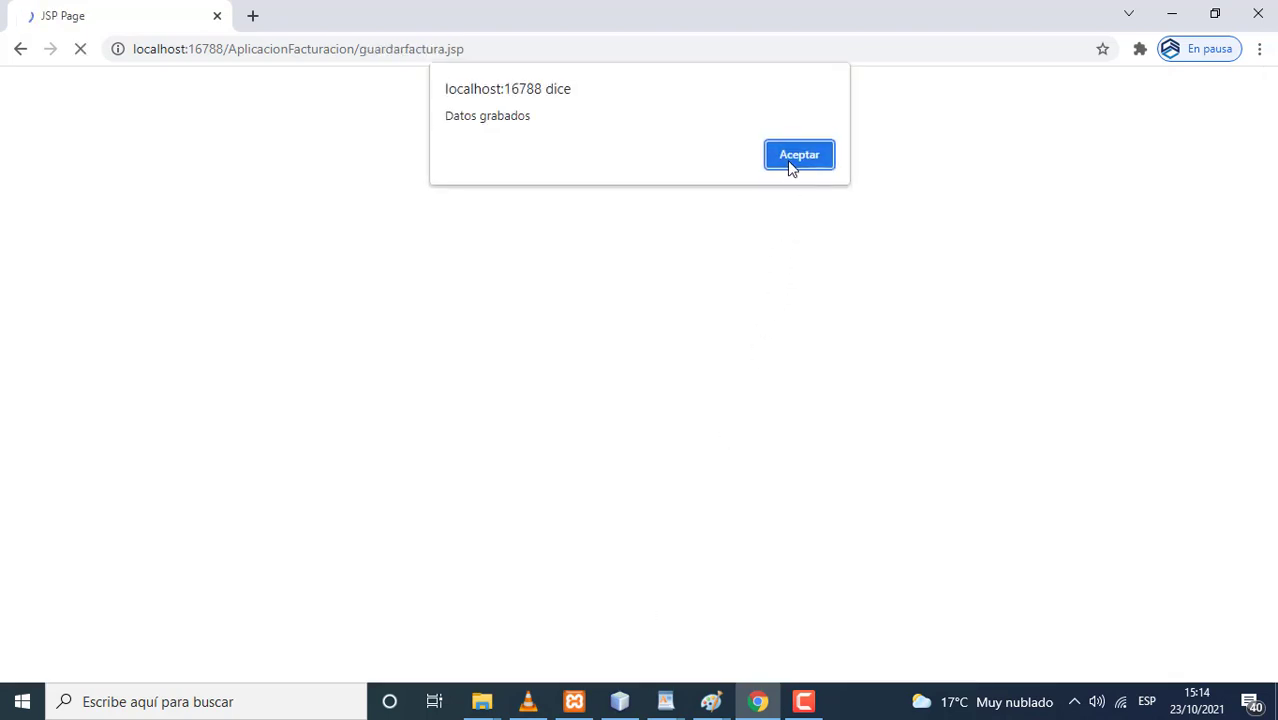
left_click(799, 155)
- View the invoice report showing the 306.80 invoice, then open a blank Facturacion form
scroll(790, 175, "down", 1)
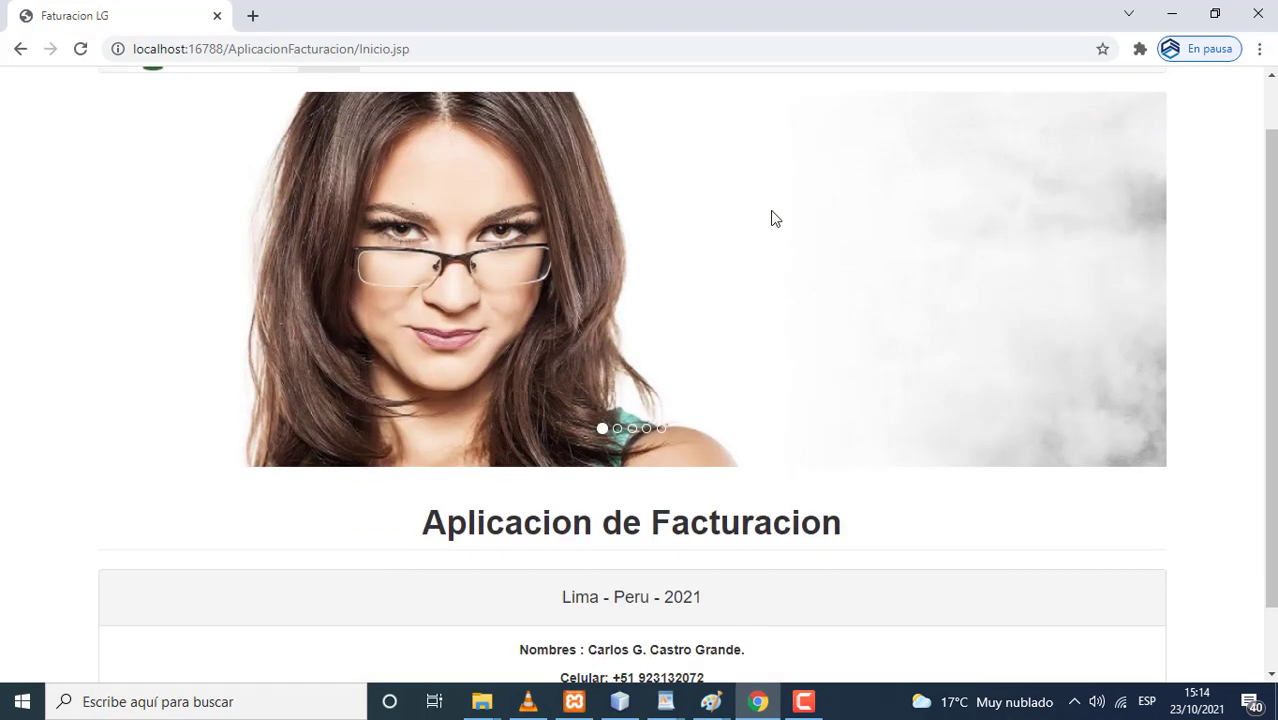
scroll(770, 217, "up", 1)
left_click(685, 118)
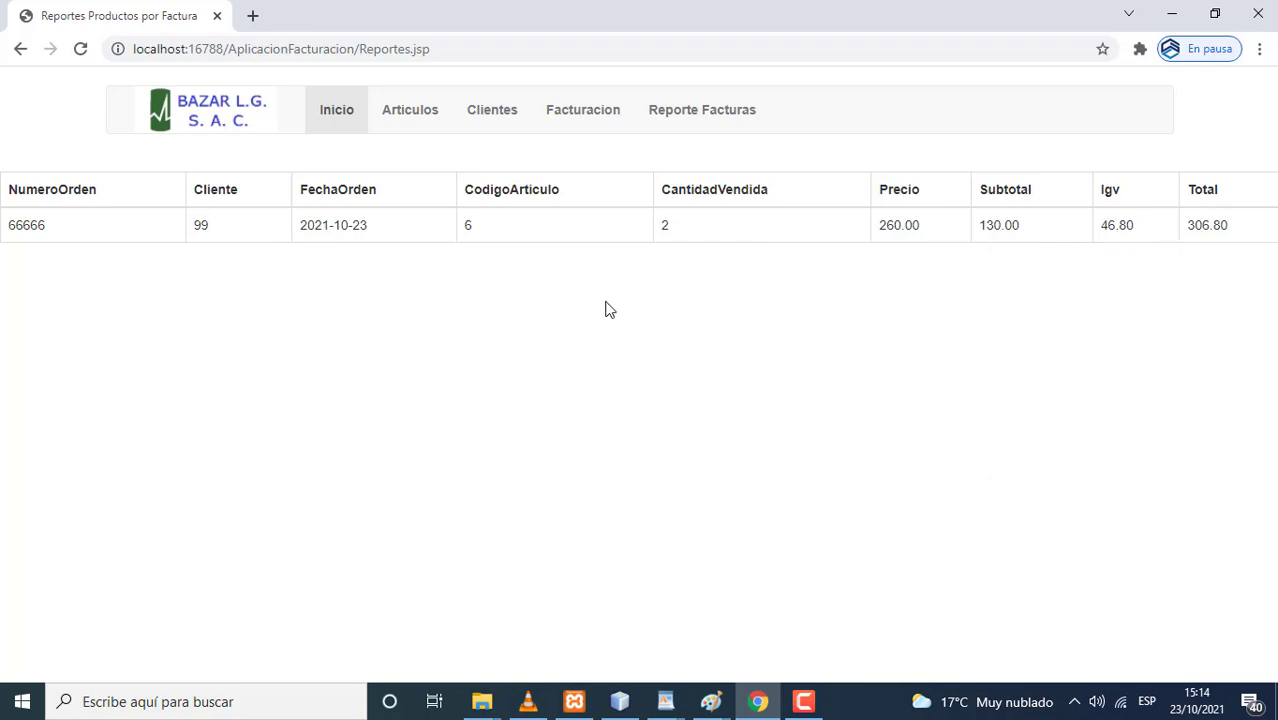
left_click(572, 130)
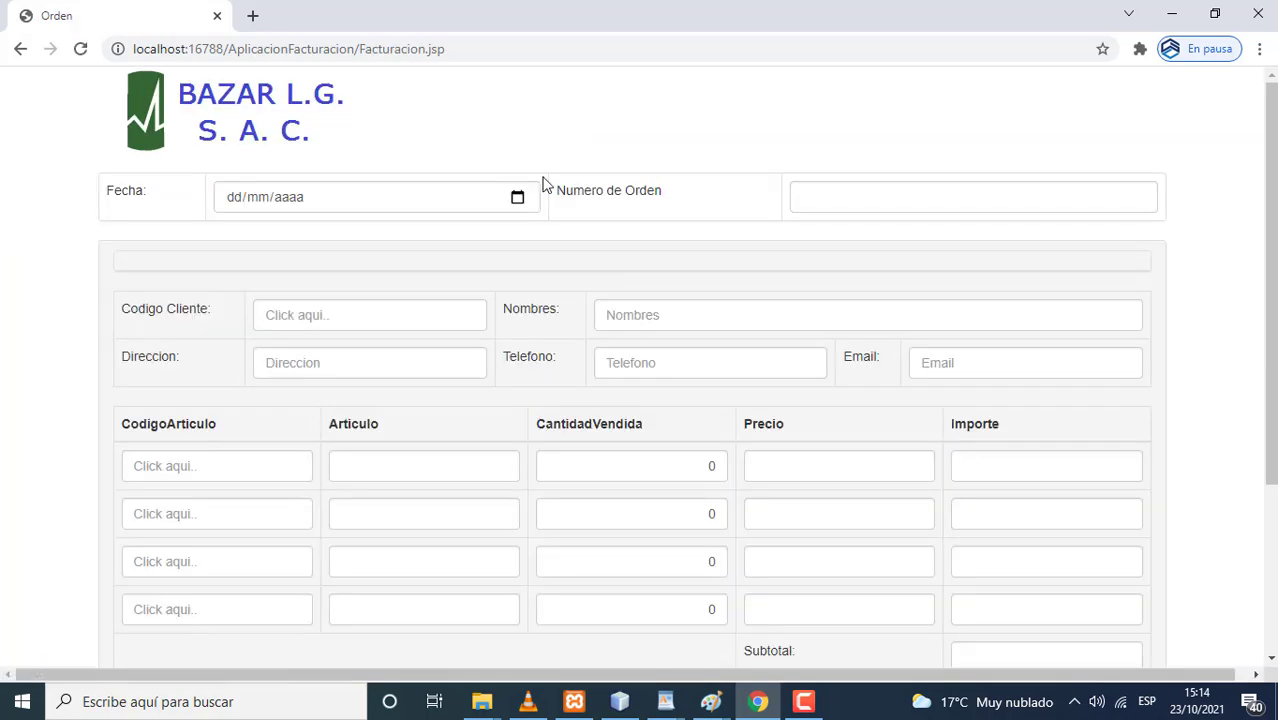
- Date invoice 22222 to 23/10/2021 and assign it to client 100
left_click(517, 199)
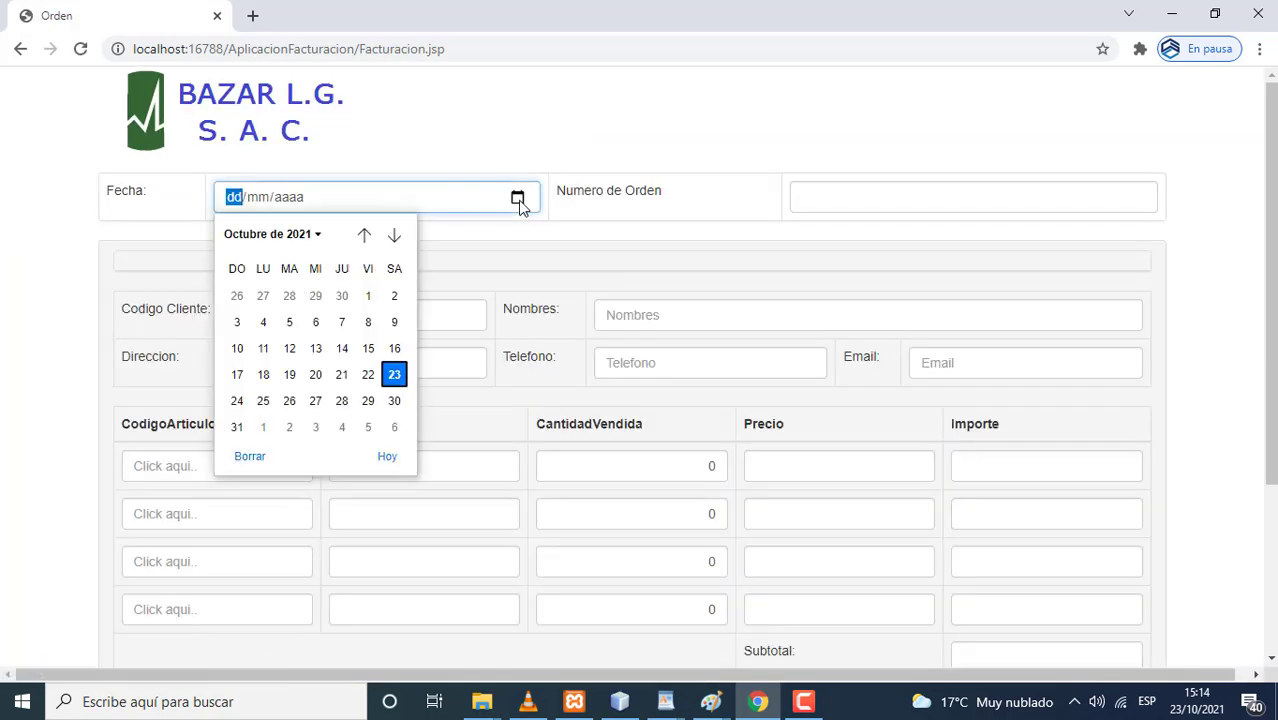
left_click(394, 375)
left_click(827, 203)
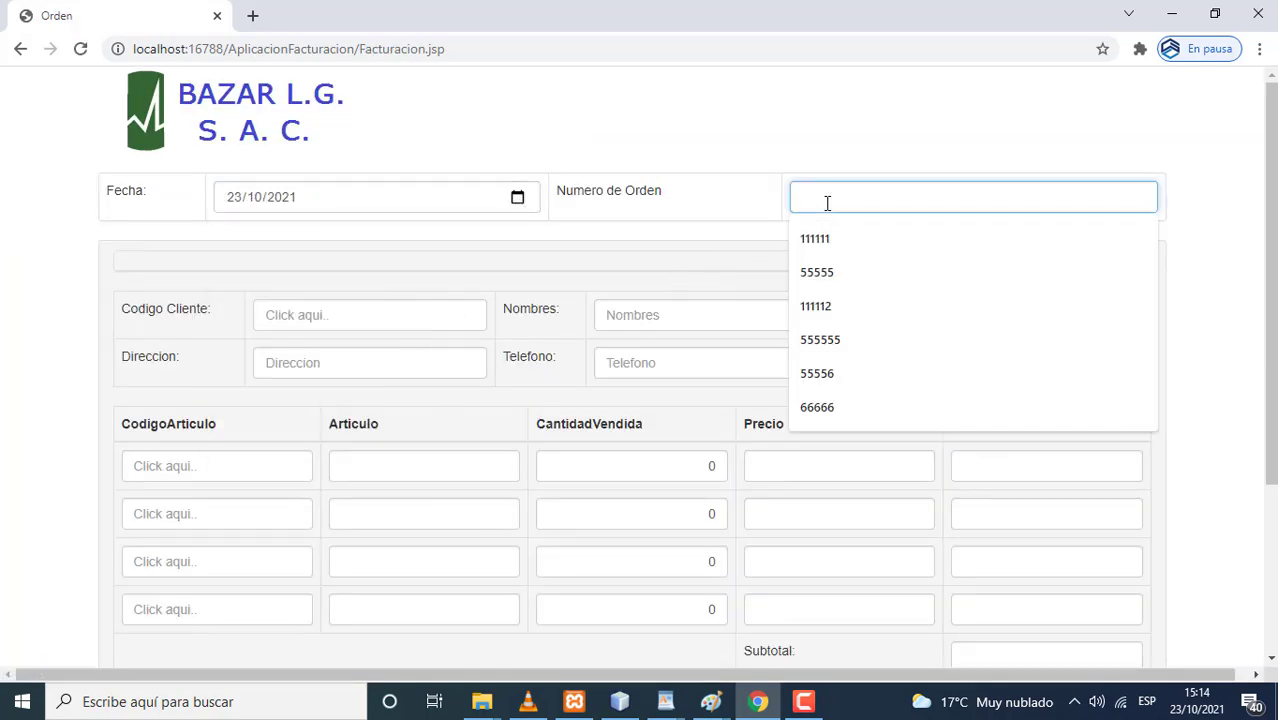
type("22222")
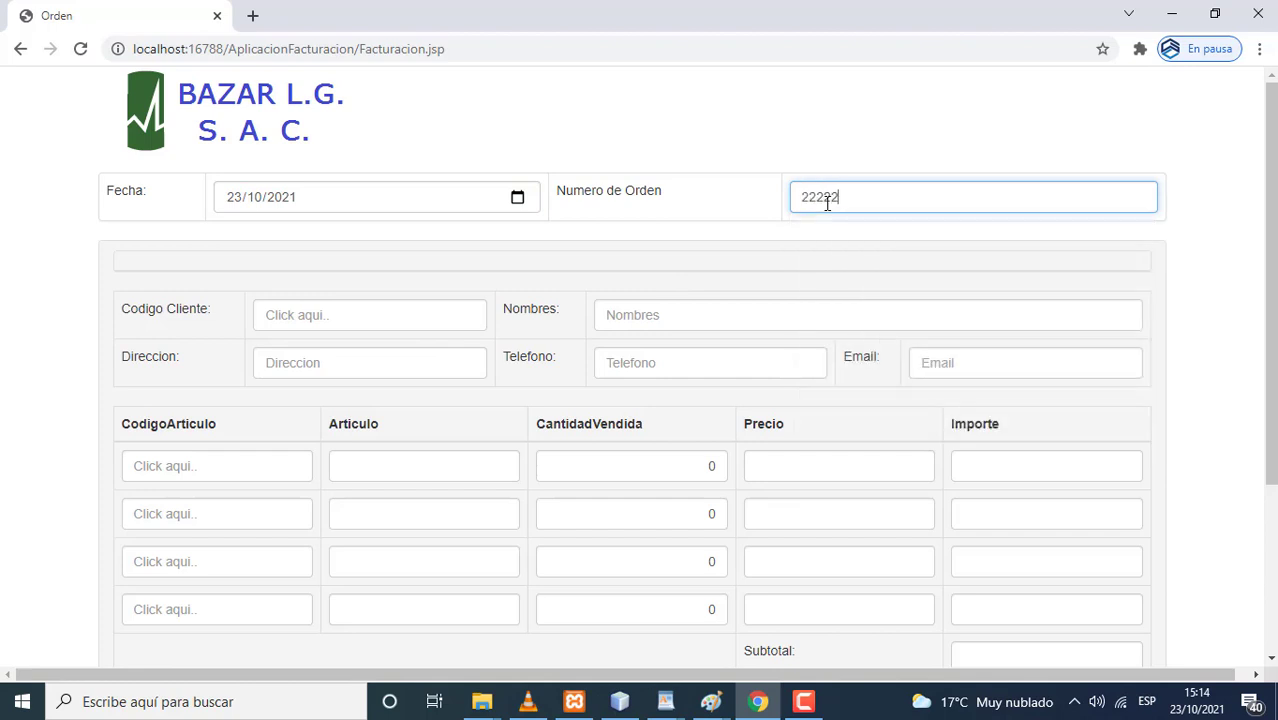
left_click(333, 312)
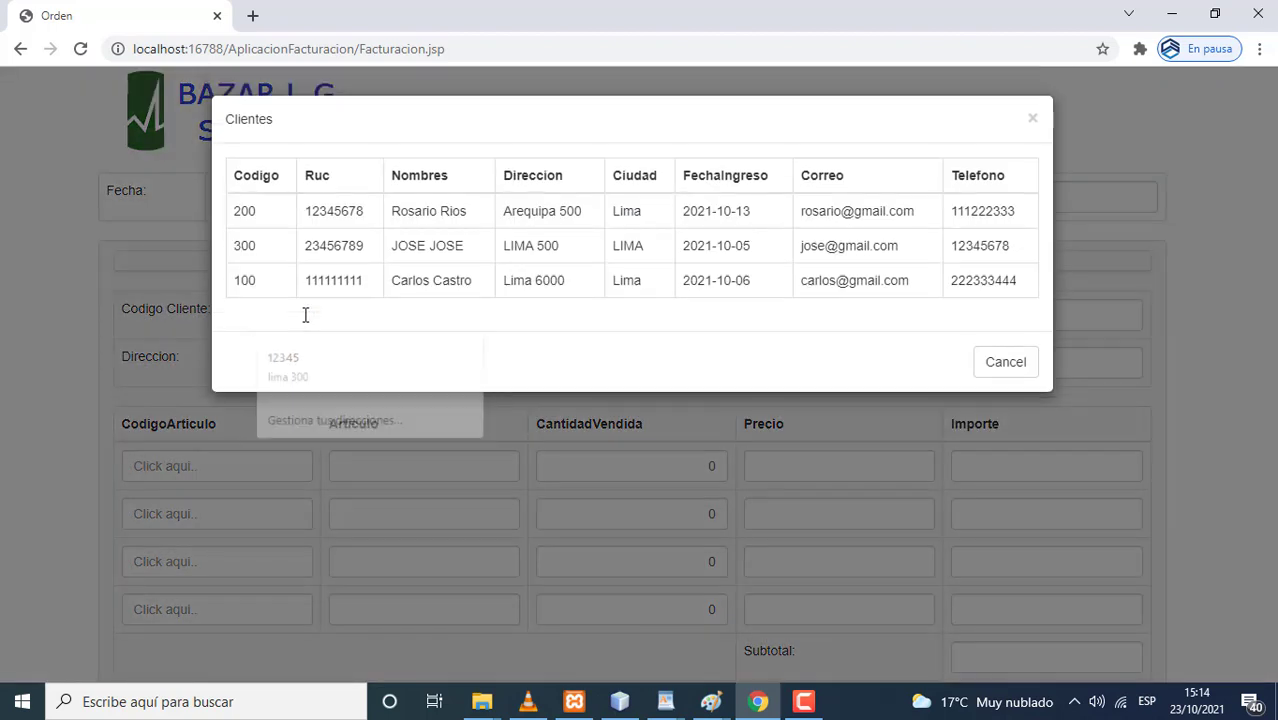
left_click(249, 279)
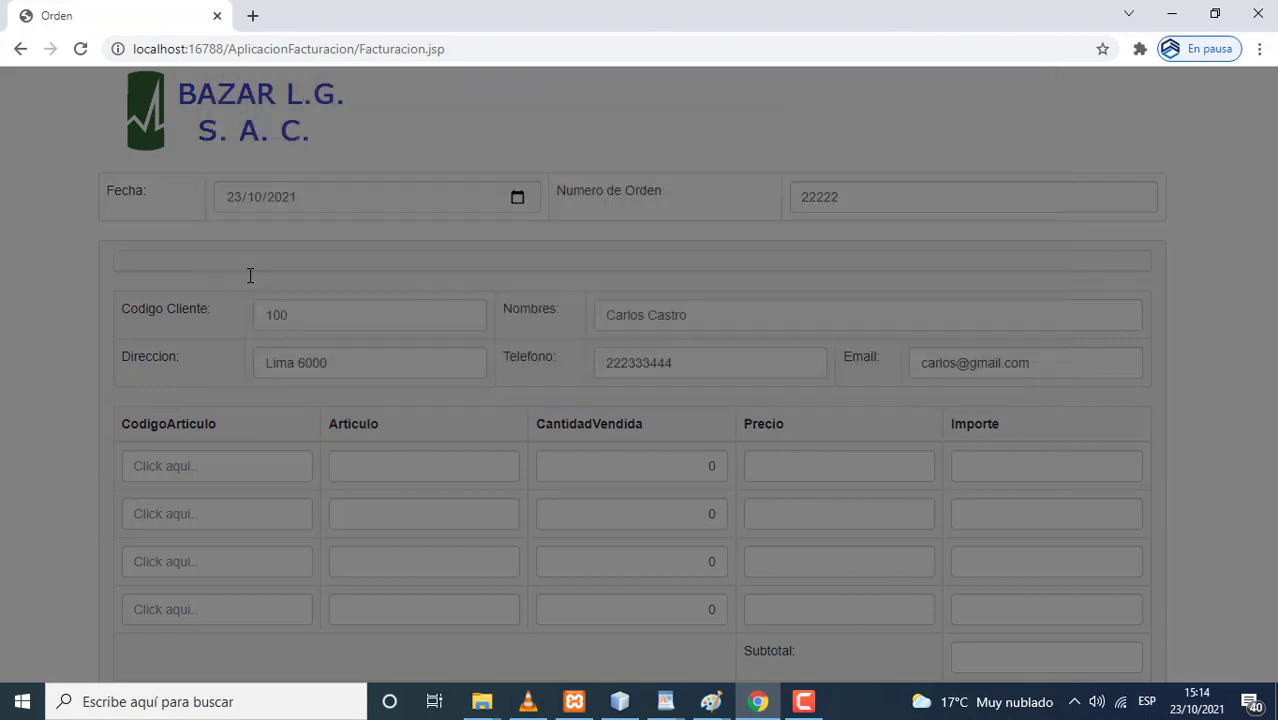
scroll(251, 277, "down", 1)
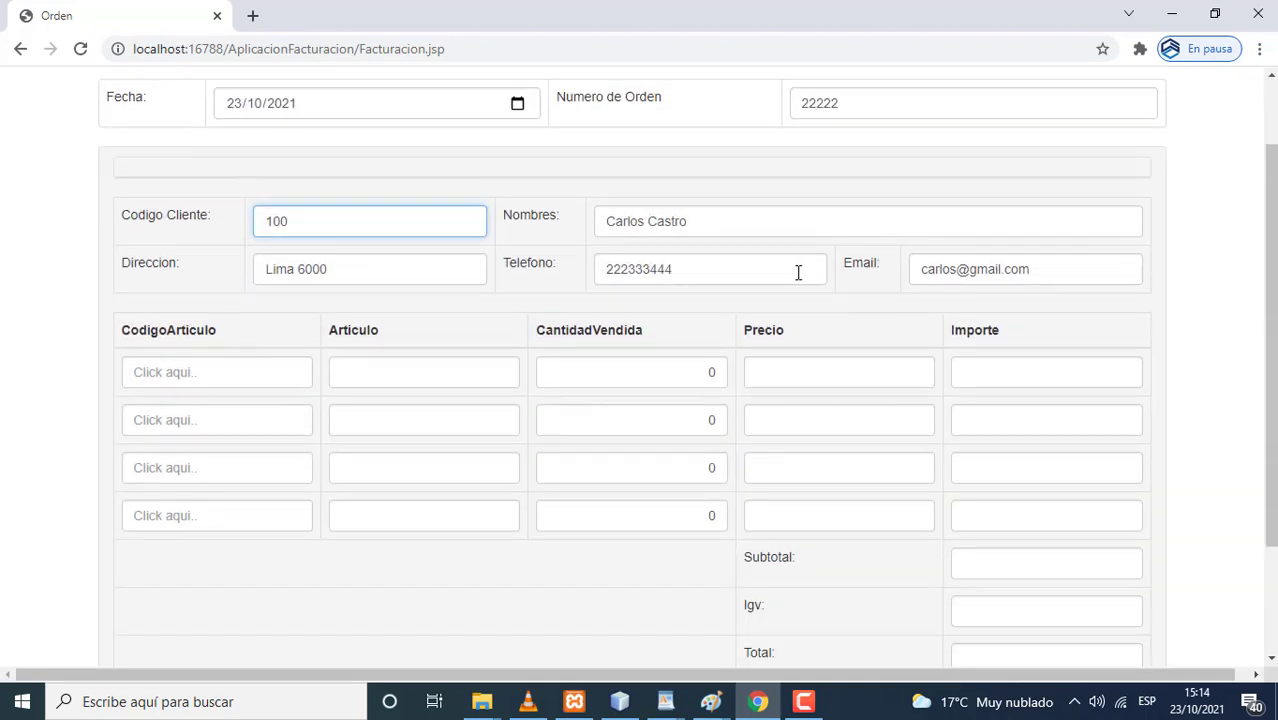
- Add lines of 2 BLUERAY and 1 COCINA ELECTRICA and save the 389.4 invoice
left_click(181, 370)
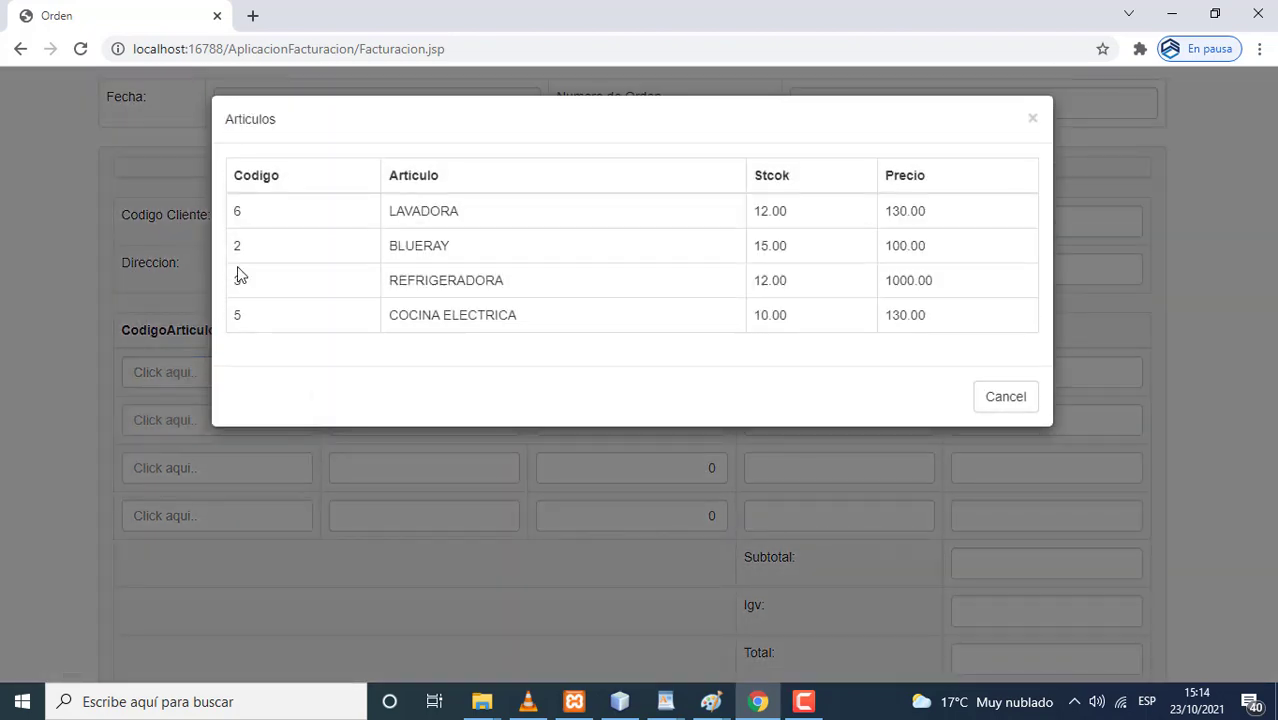
left_click(245, 247)
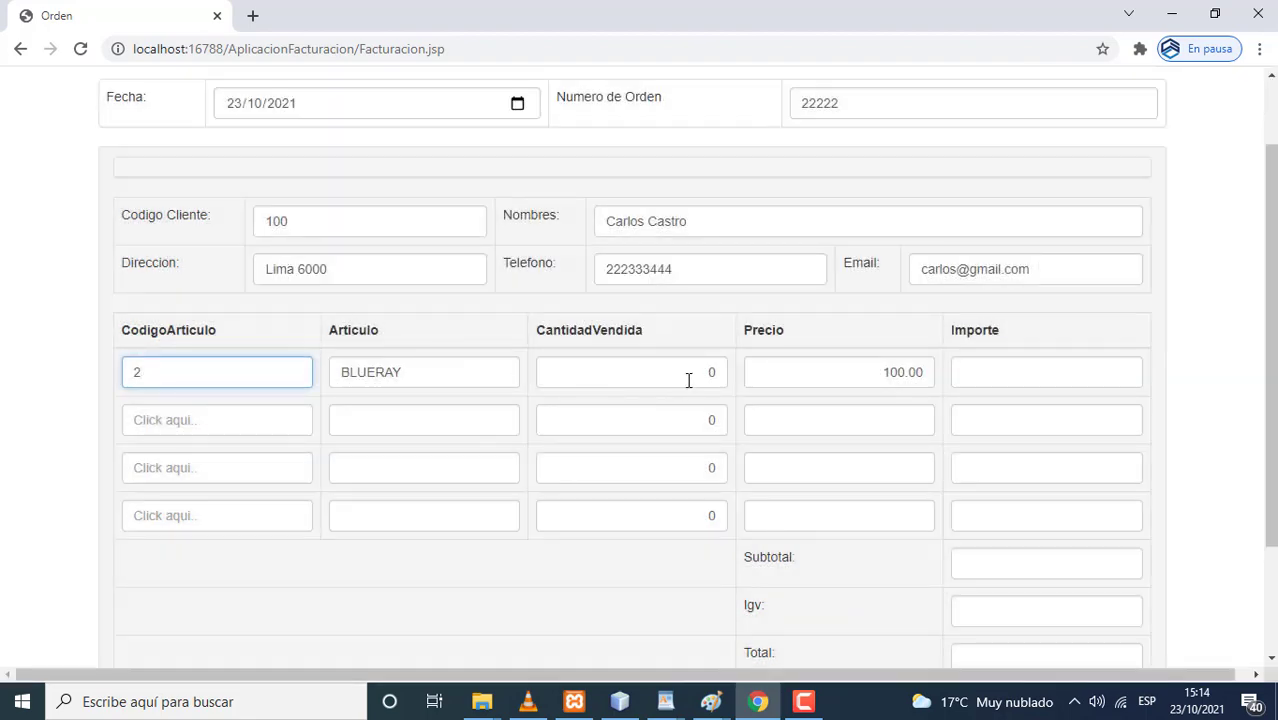
double_click(713, 372)
type("2")
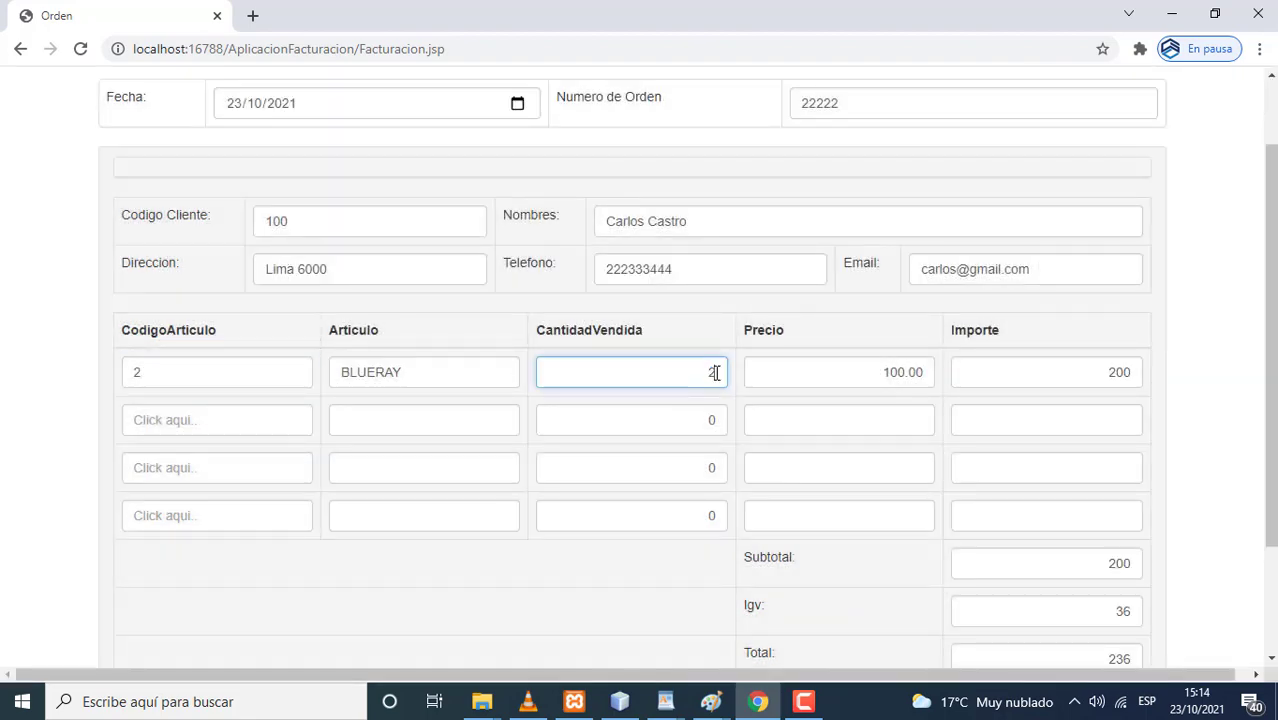
left_click(200, 422)
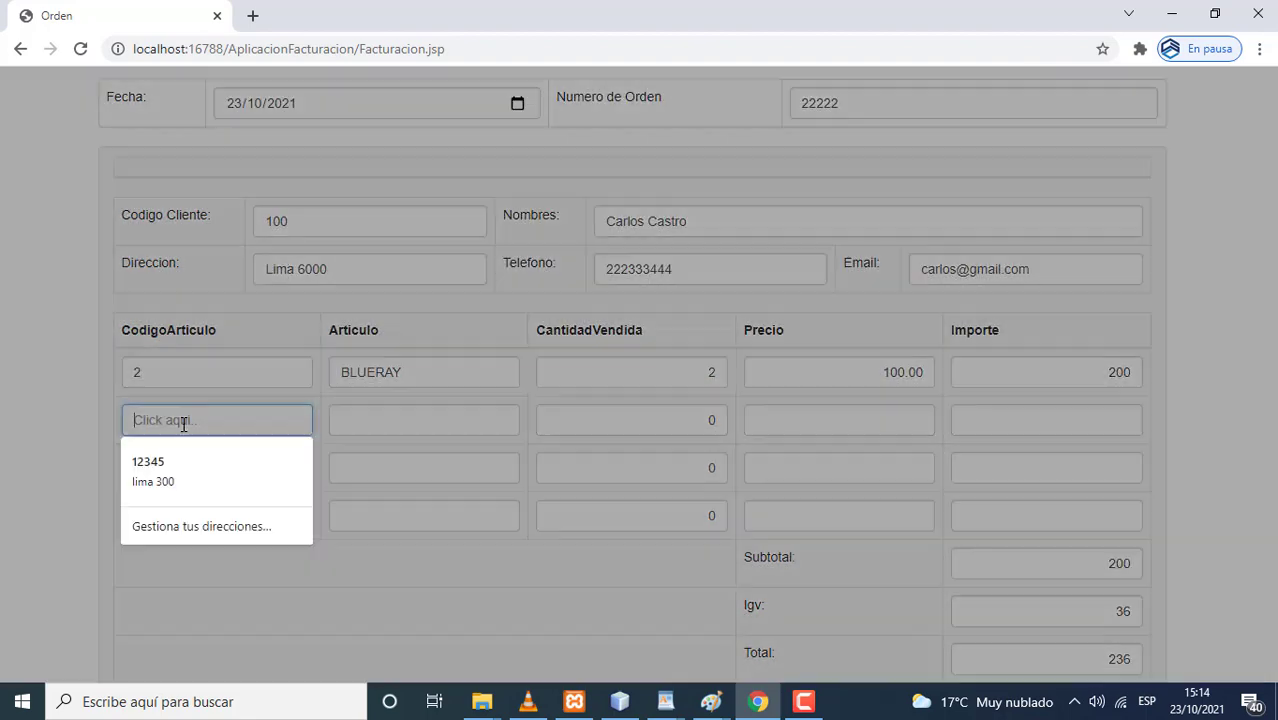
left_click(252, 316)
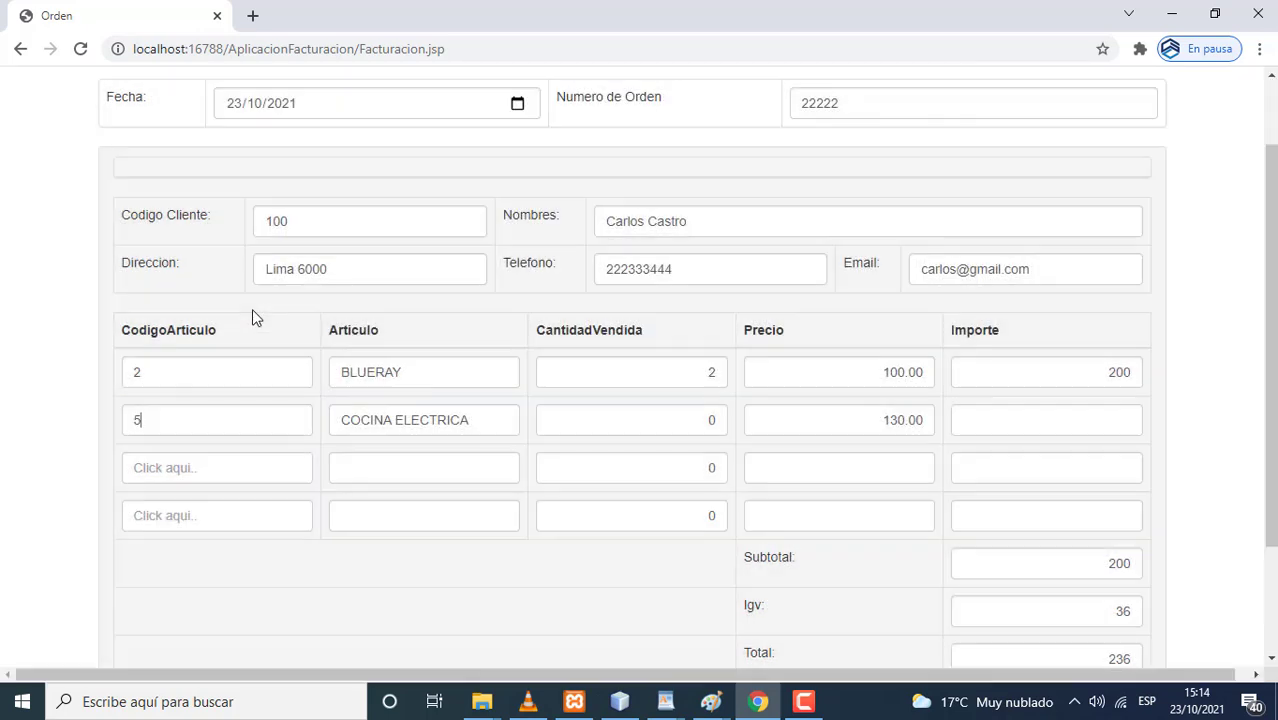
left_click(709, 421)
left_click_drag(709, 421, 725, 421)
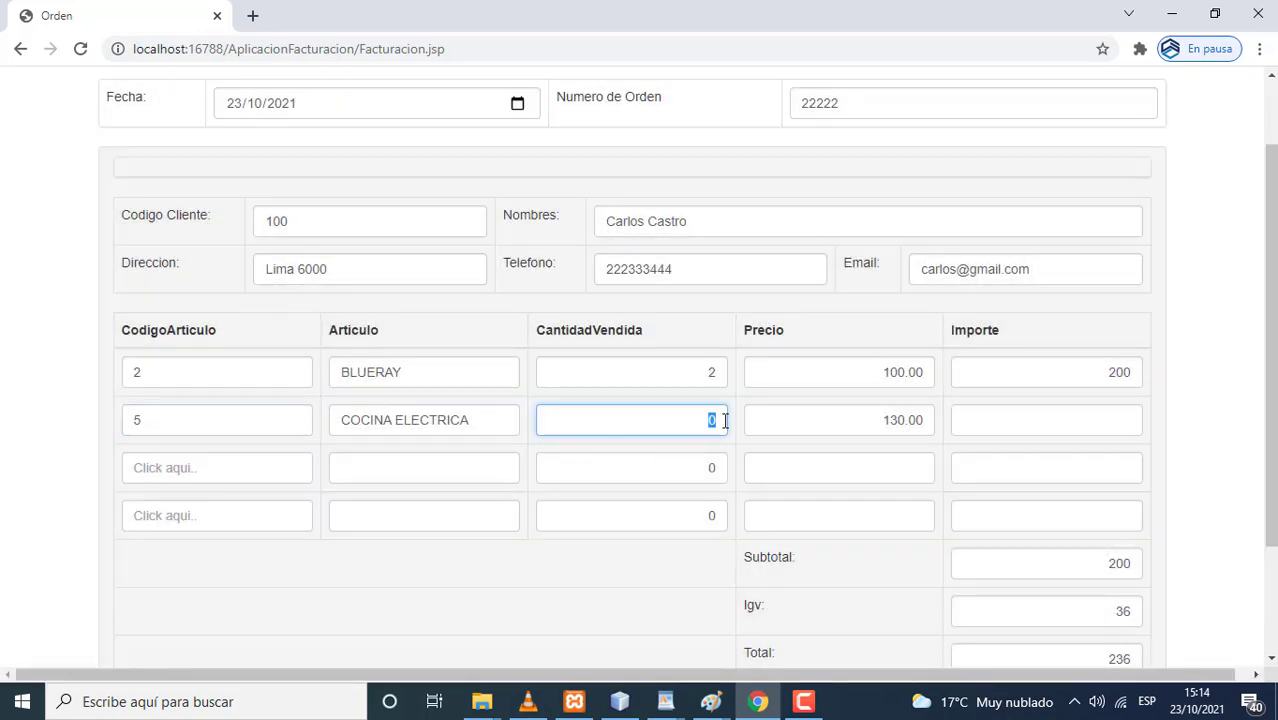
type("1")
scroll(1039, 418, "down", 1)
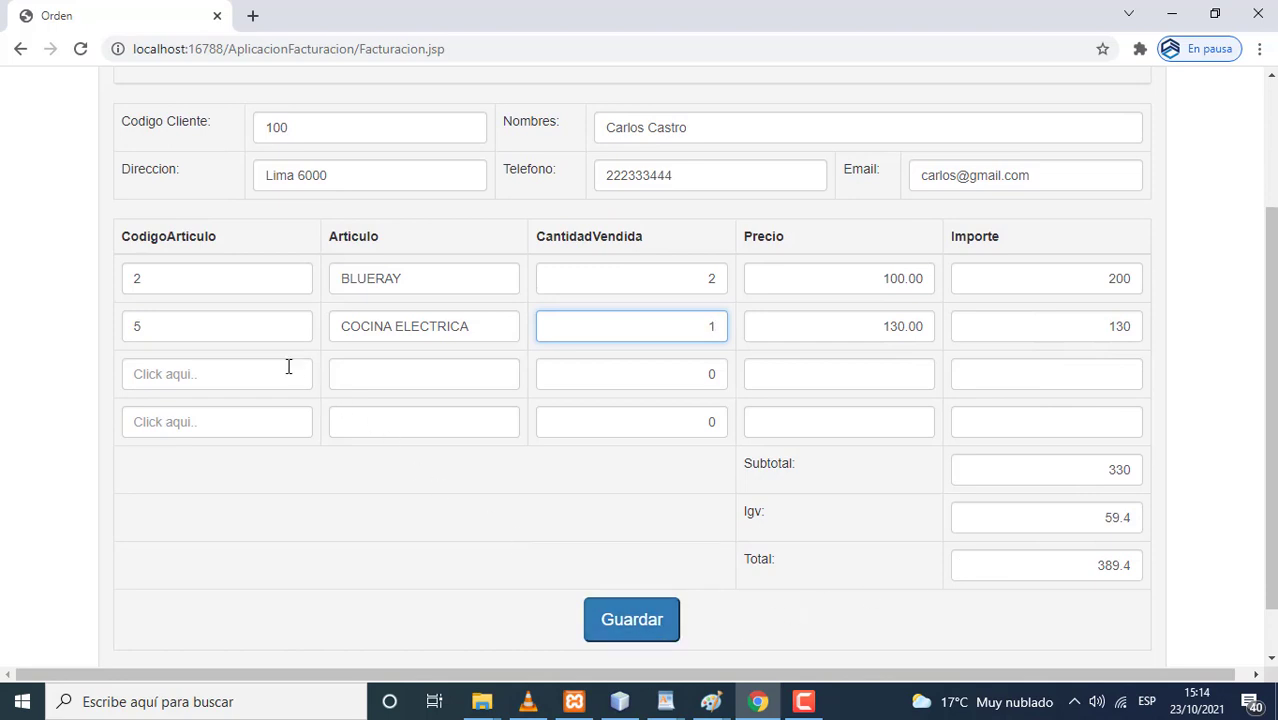
left_click(648, 619)
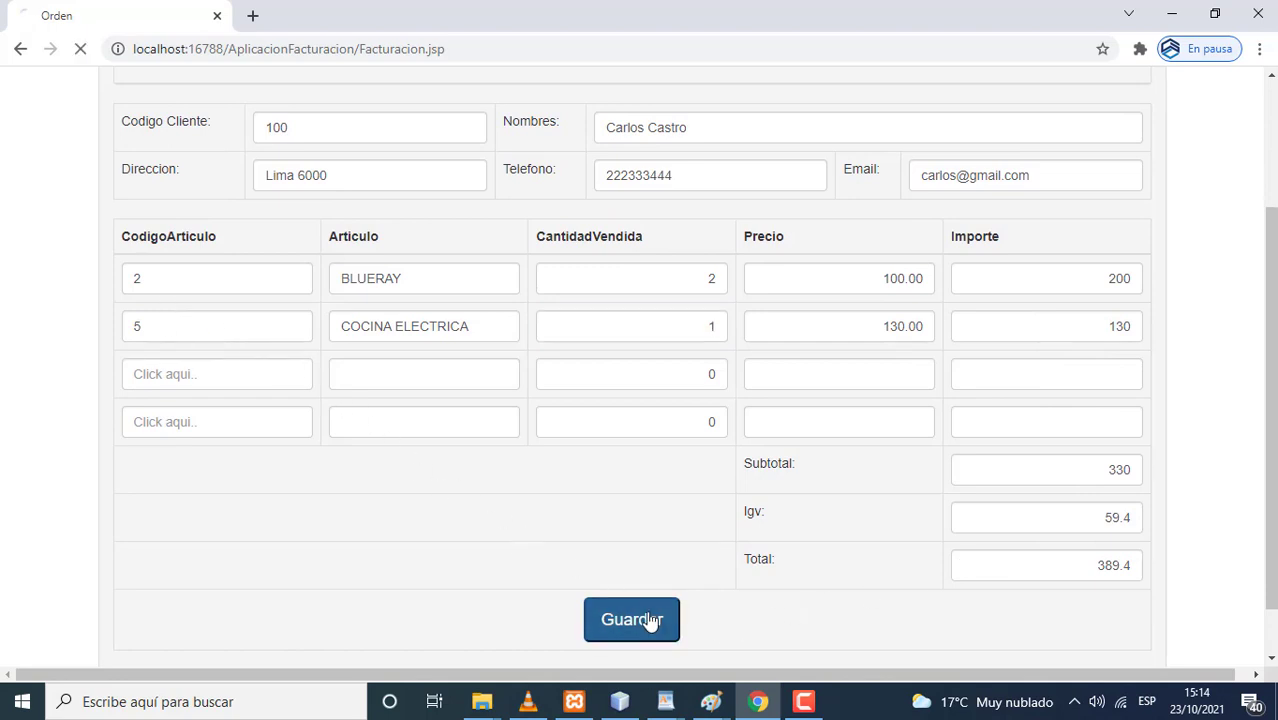
- Dismiss the save confirmation and view order 22222's two lines in the invoice report
left_click(790, 166)
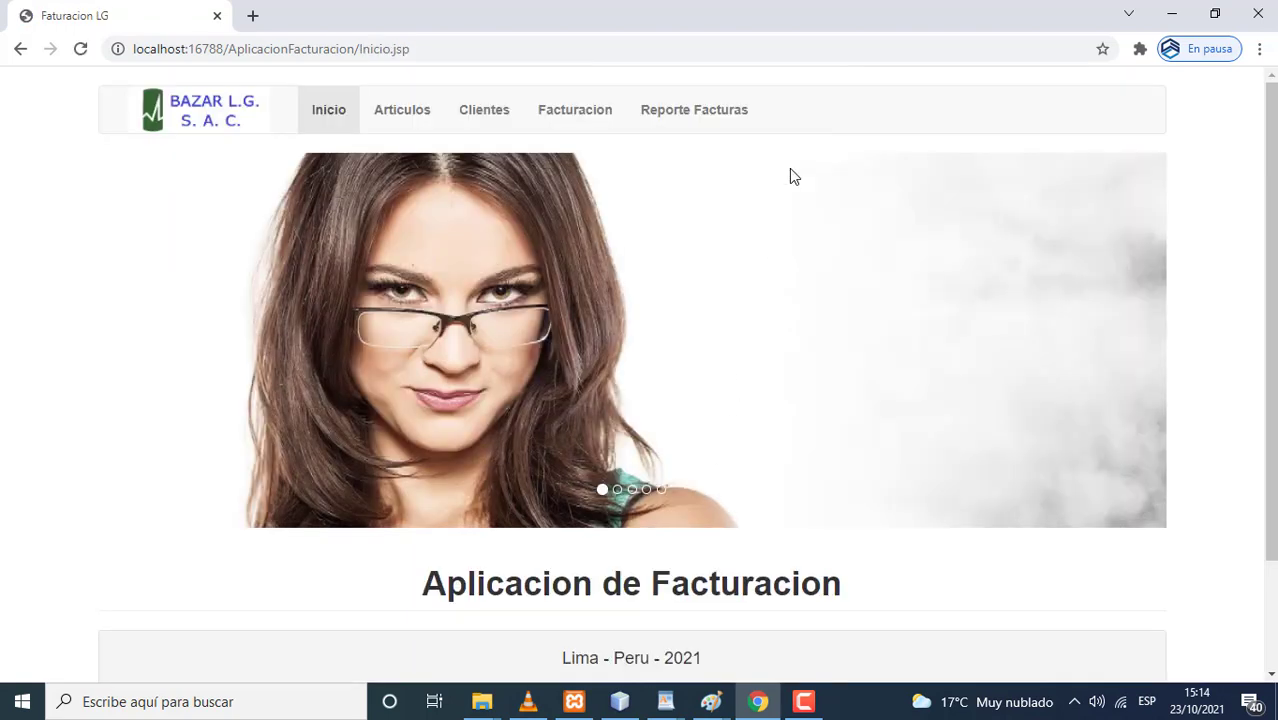
left_click(694, 112)
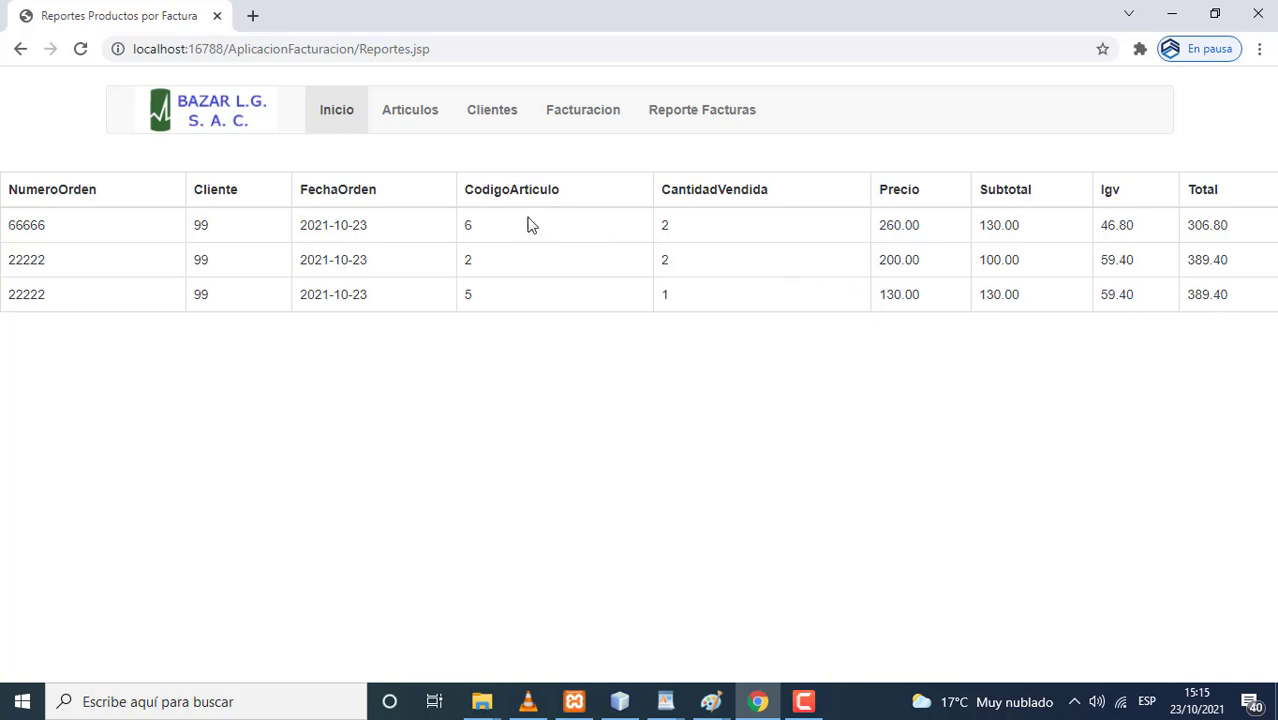
- Start a new invoice dated 23/10/2021 with order number 88888 for the chosen client
left_click(578, 112)
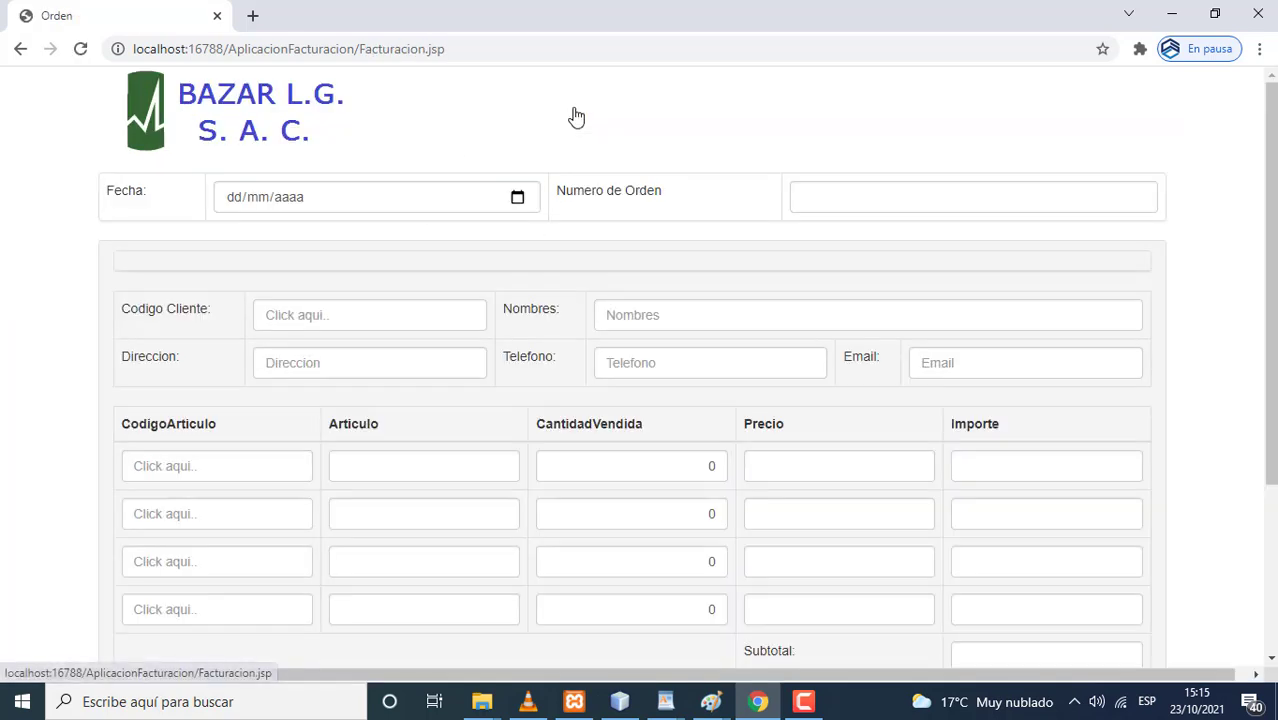
left_click(513, 203)
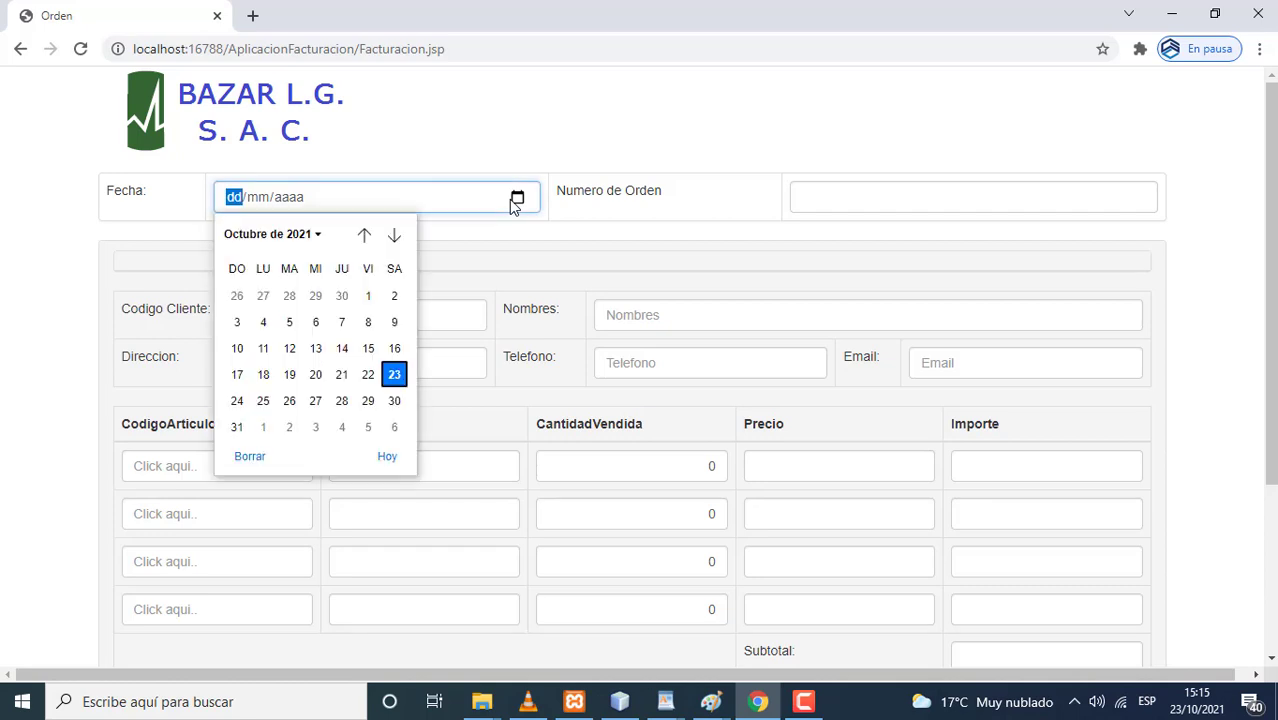
left_click(397, 379)
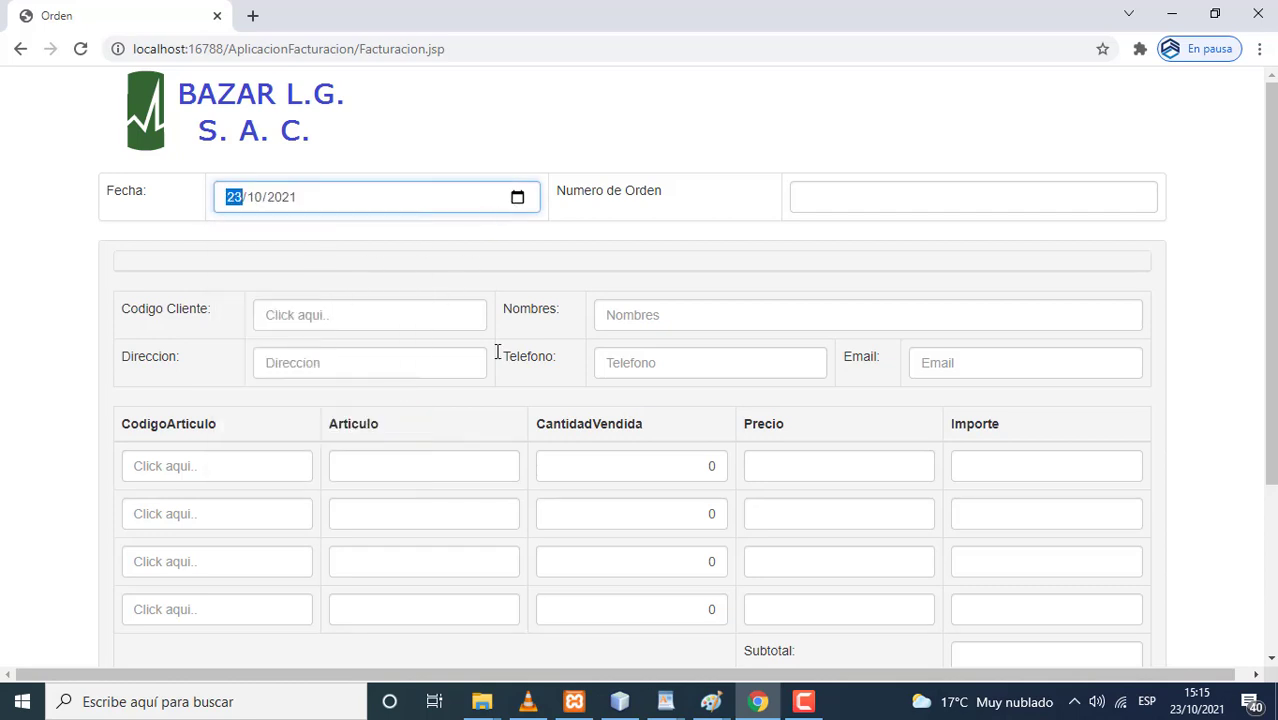
left_click(839, 184)
type("8")
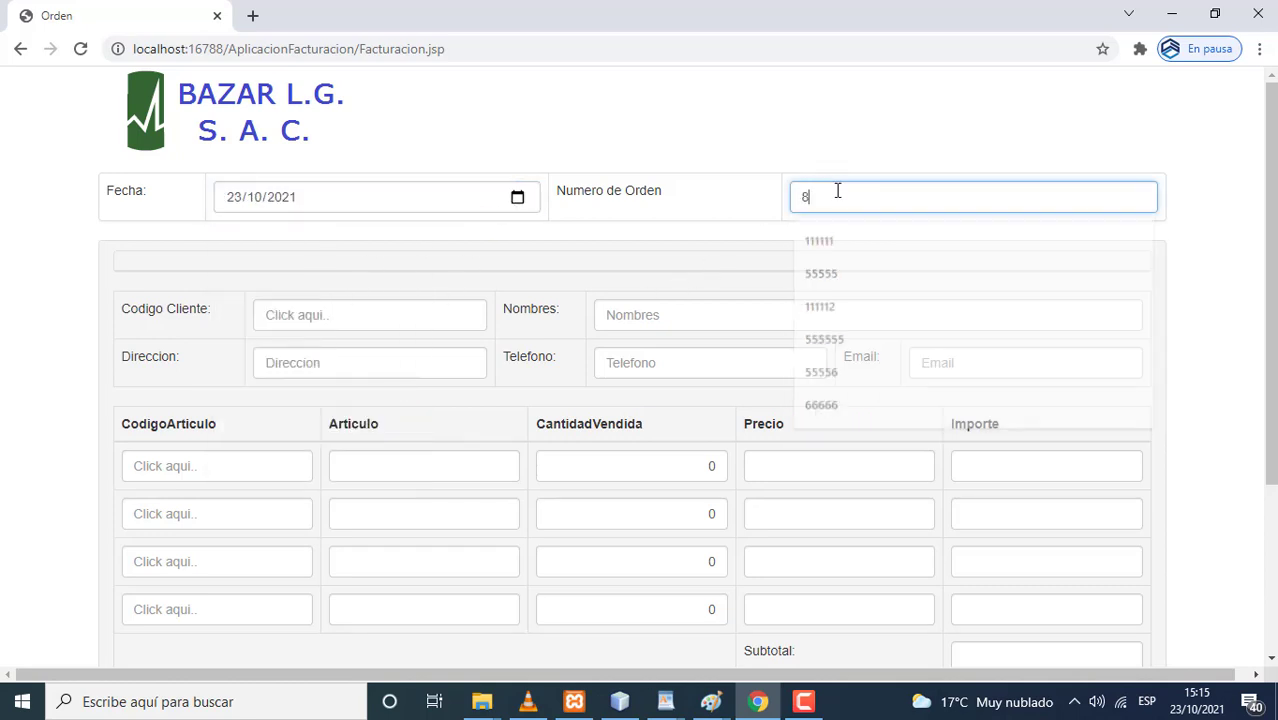
type("8888")
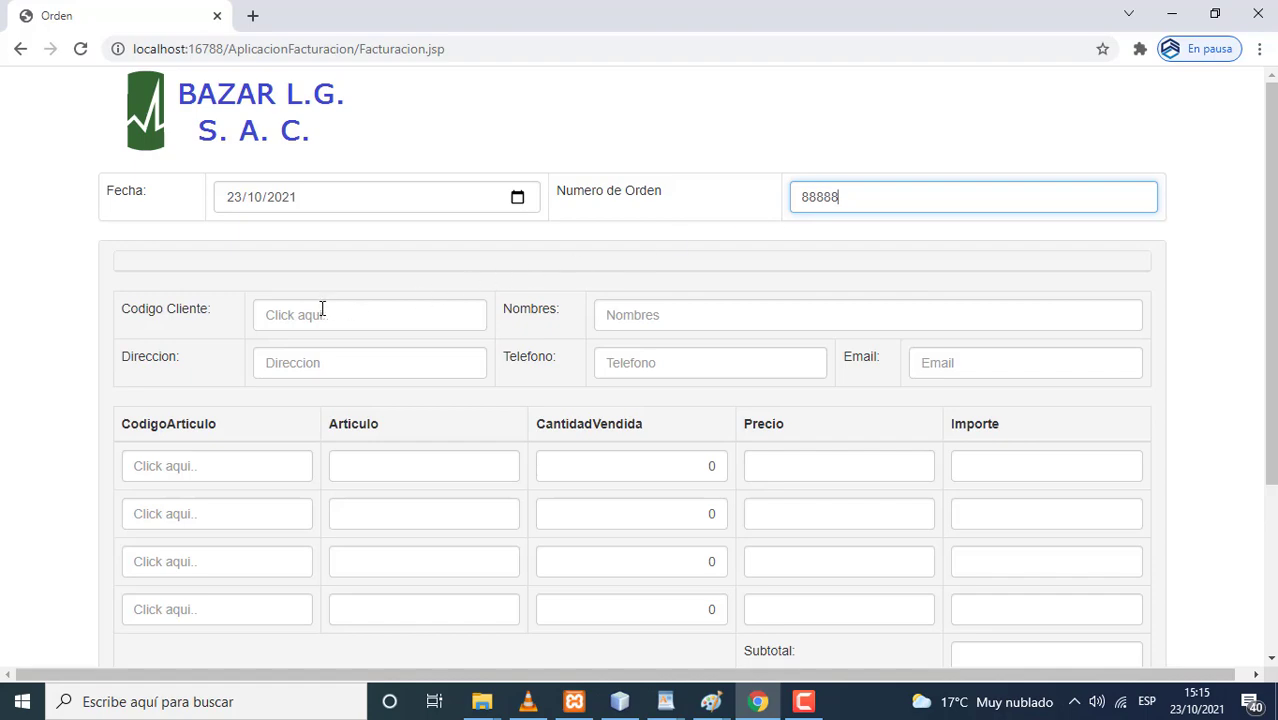
left_click(322, 314)
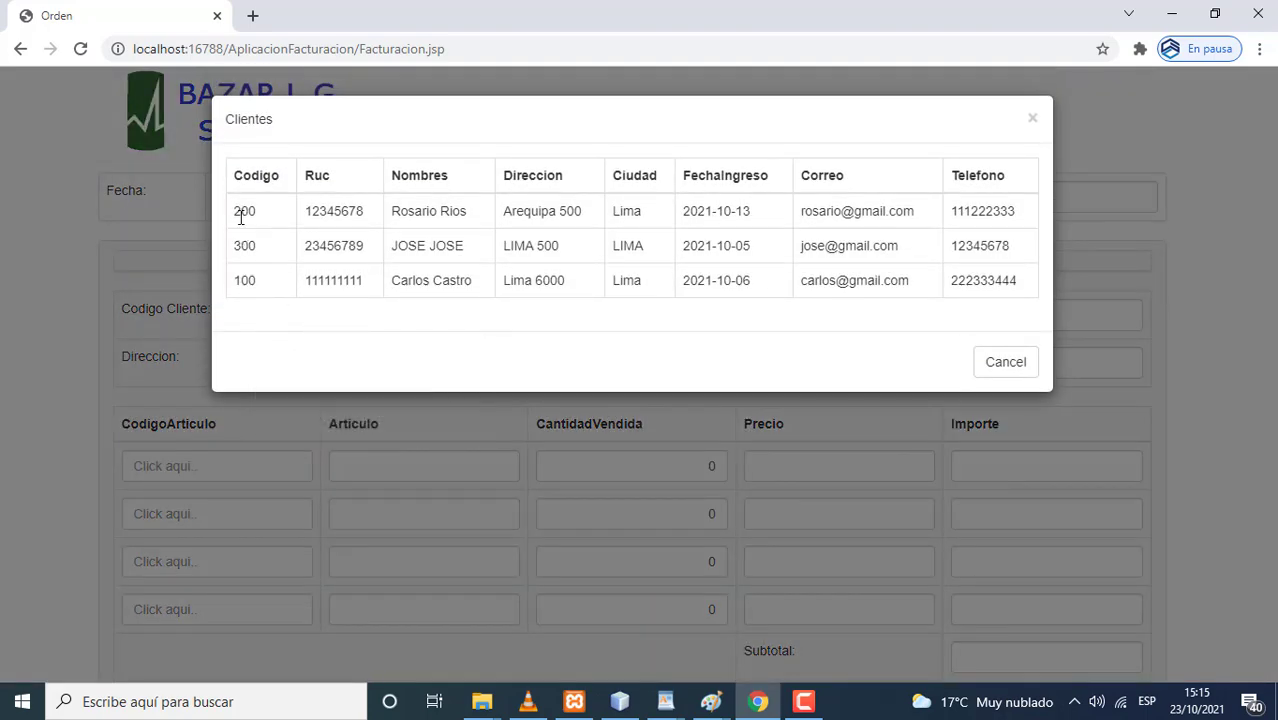
left_click(240, 217)
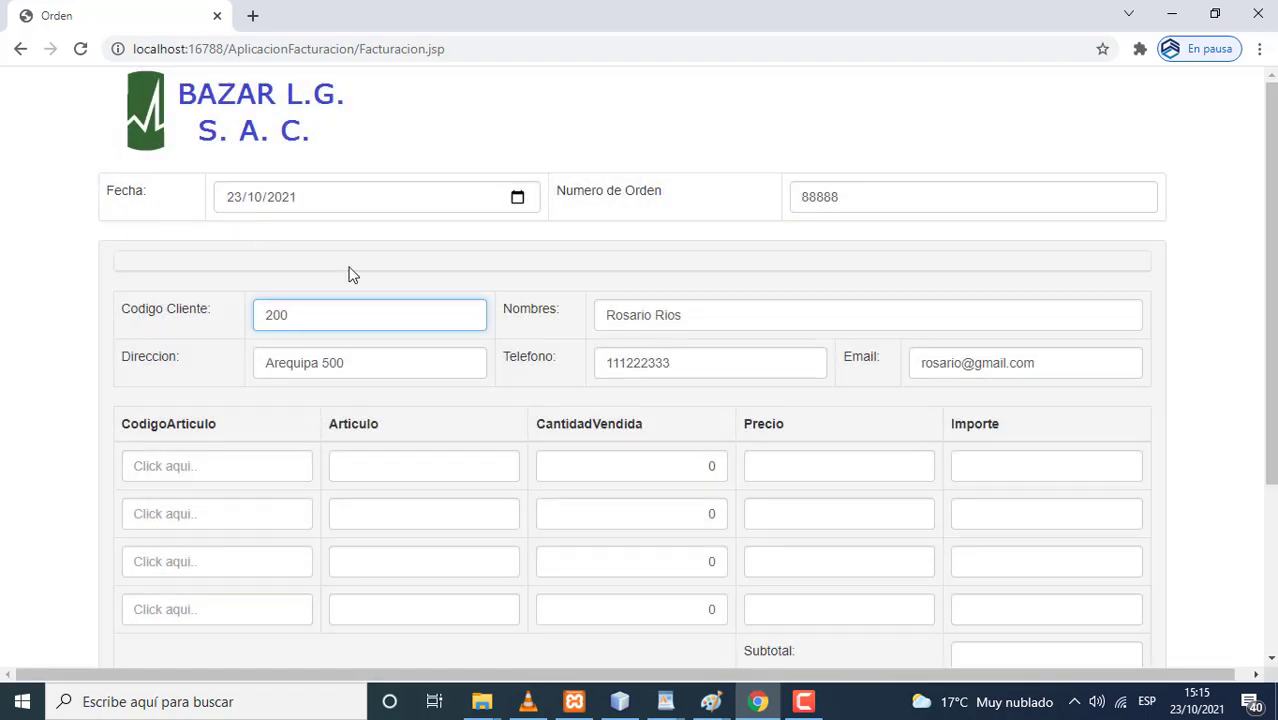
scroll(762, 366, "down", 1)
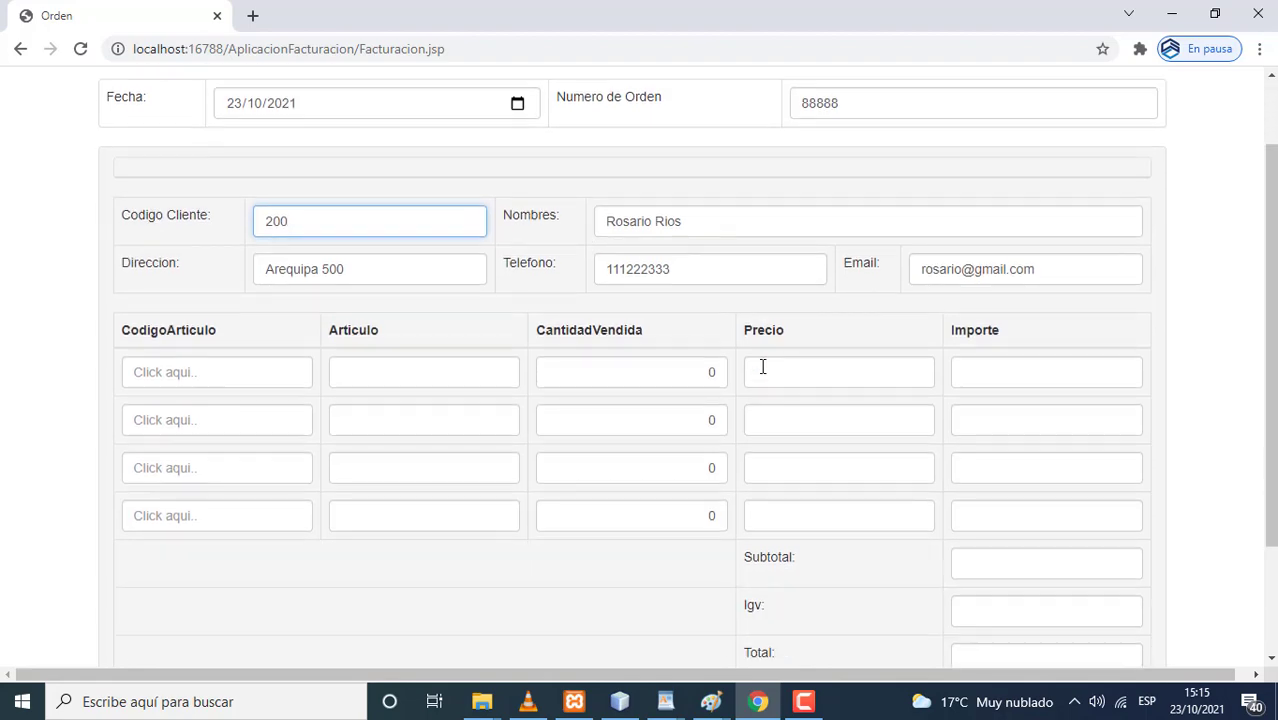
- Add 2 COCINA ELECTRICA and 3 LAVADORA lines and save the 767 invoice
left_click(176, 372)
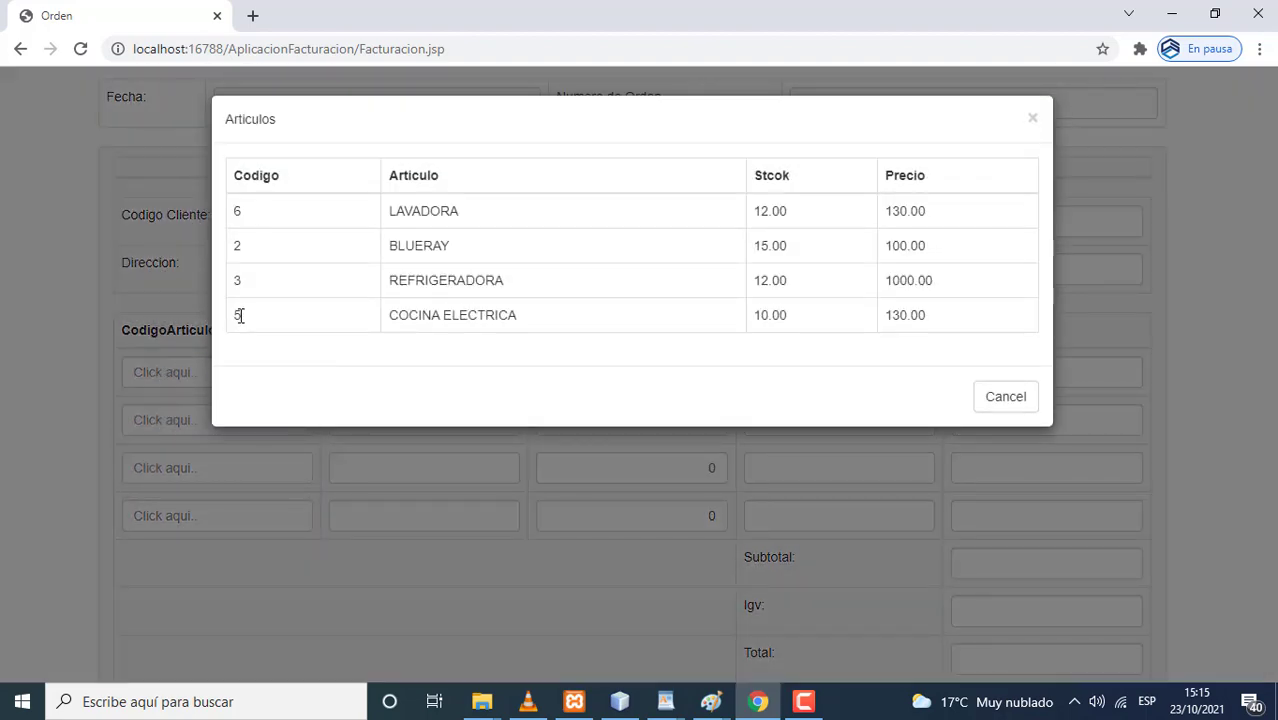
left_click(240, 314)
left_click(694, 381)
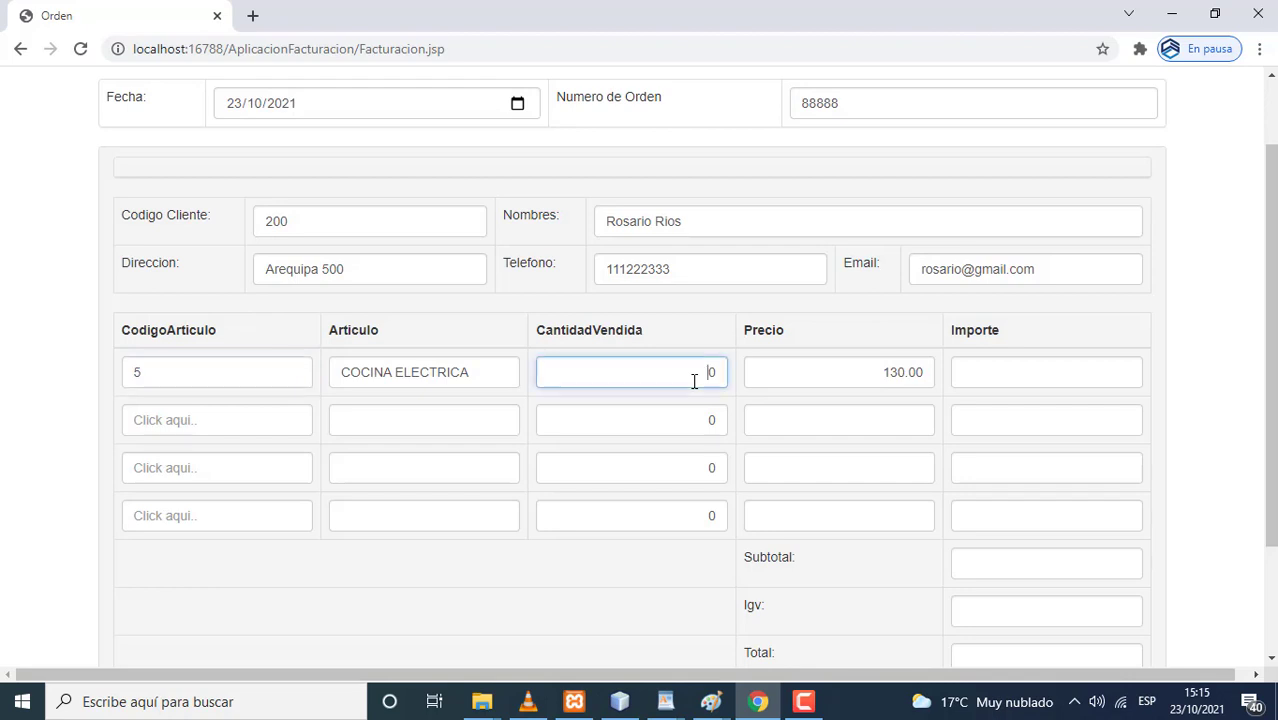
left_click_drag(706, 372, 719, 370)
type("2")
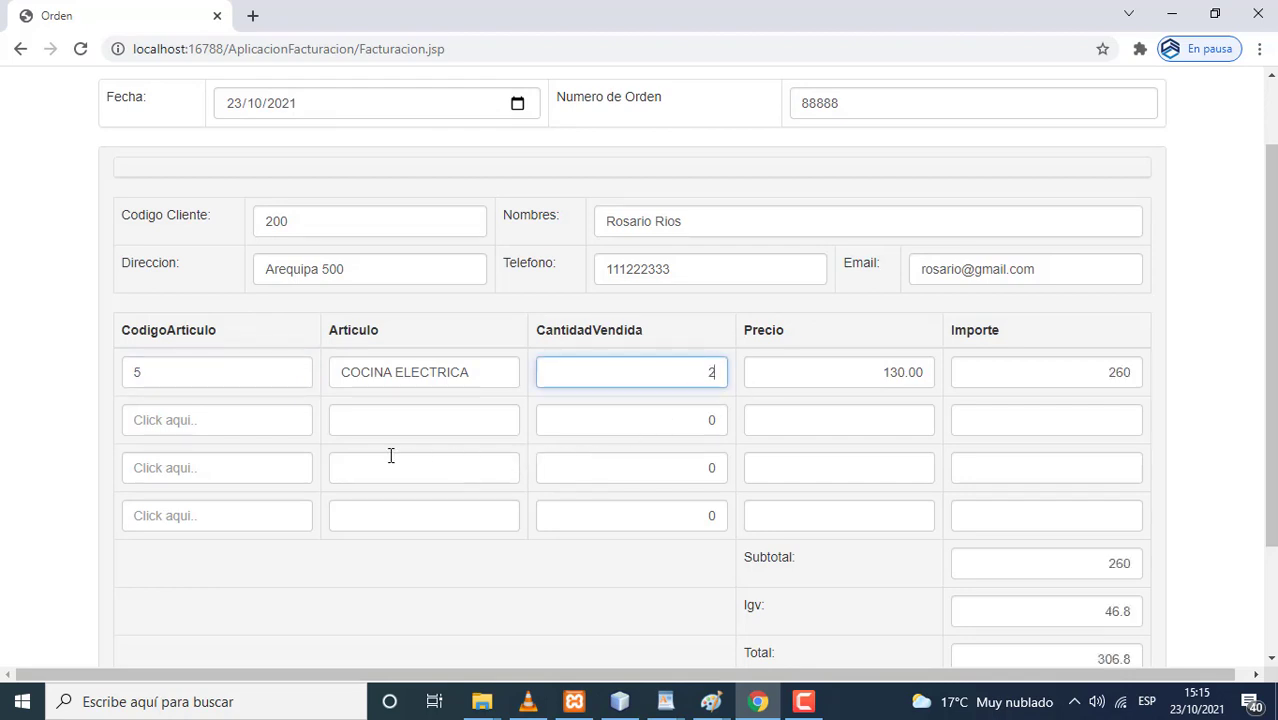
left_click(148, 420)
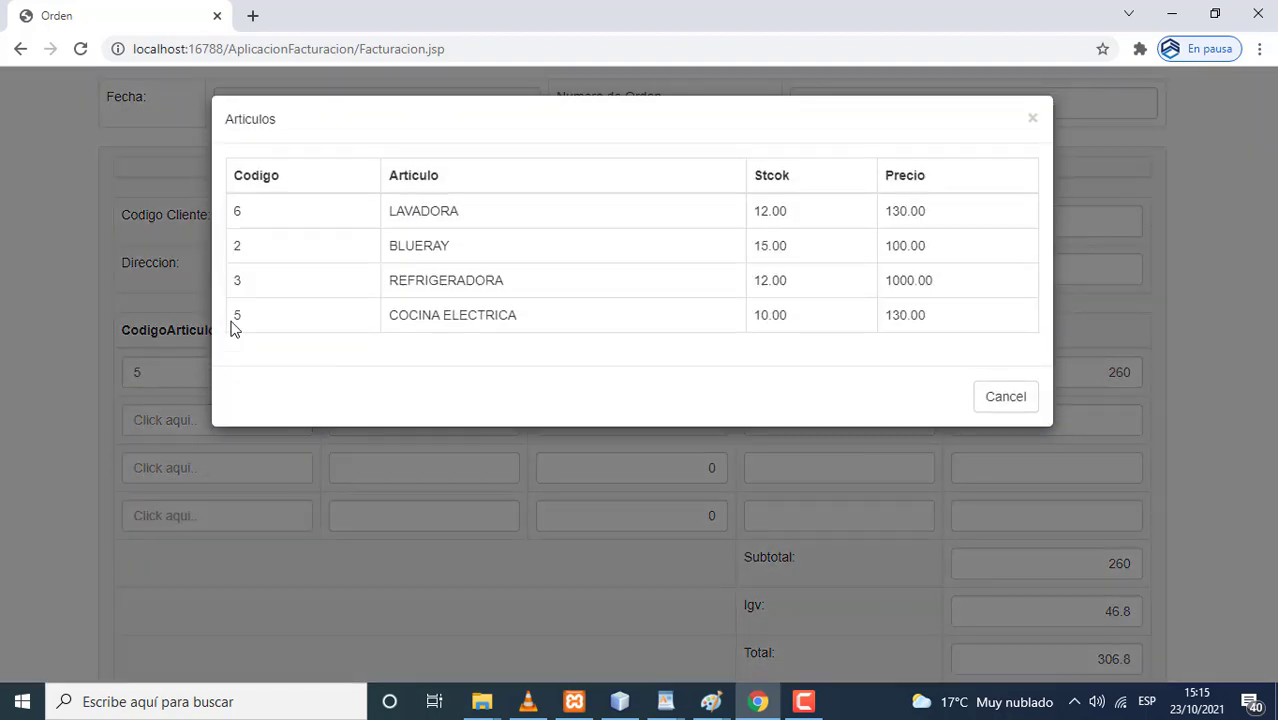
left_click(239, 210)
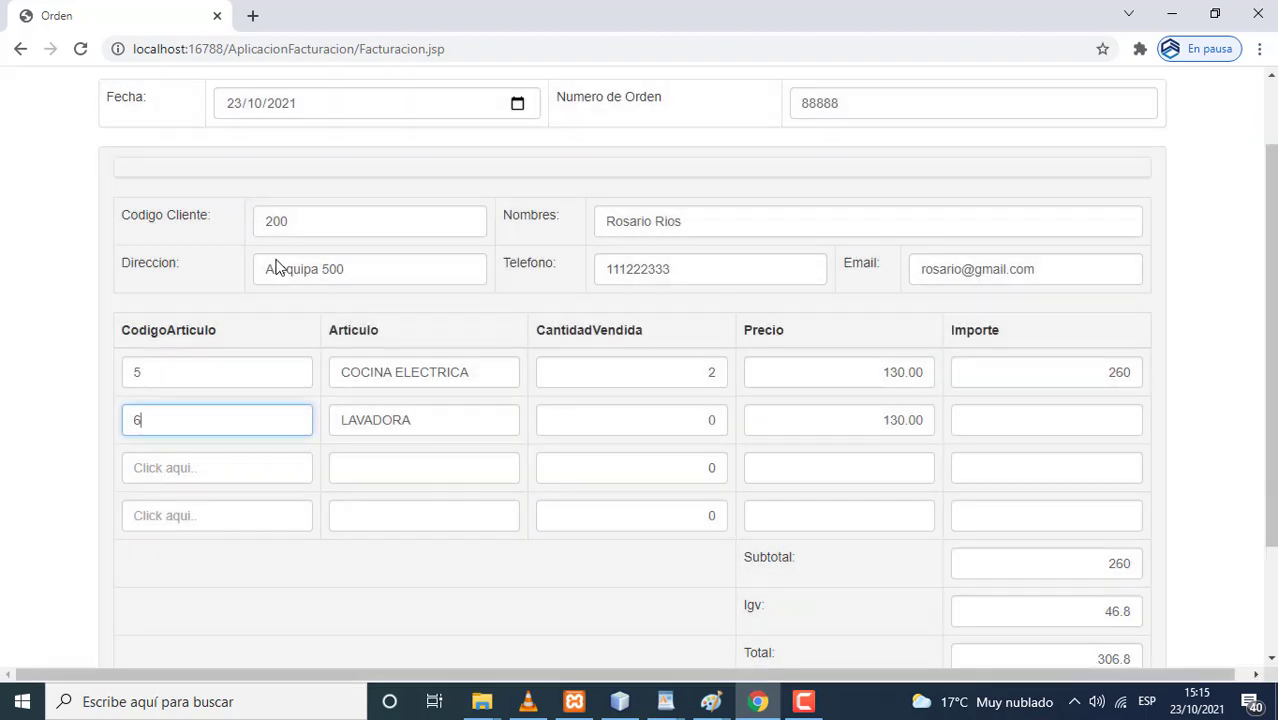
left_click(709, 423)
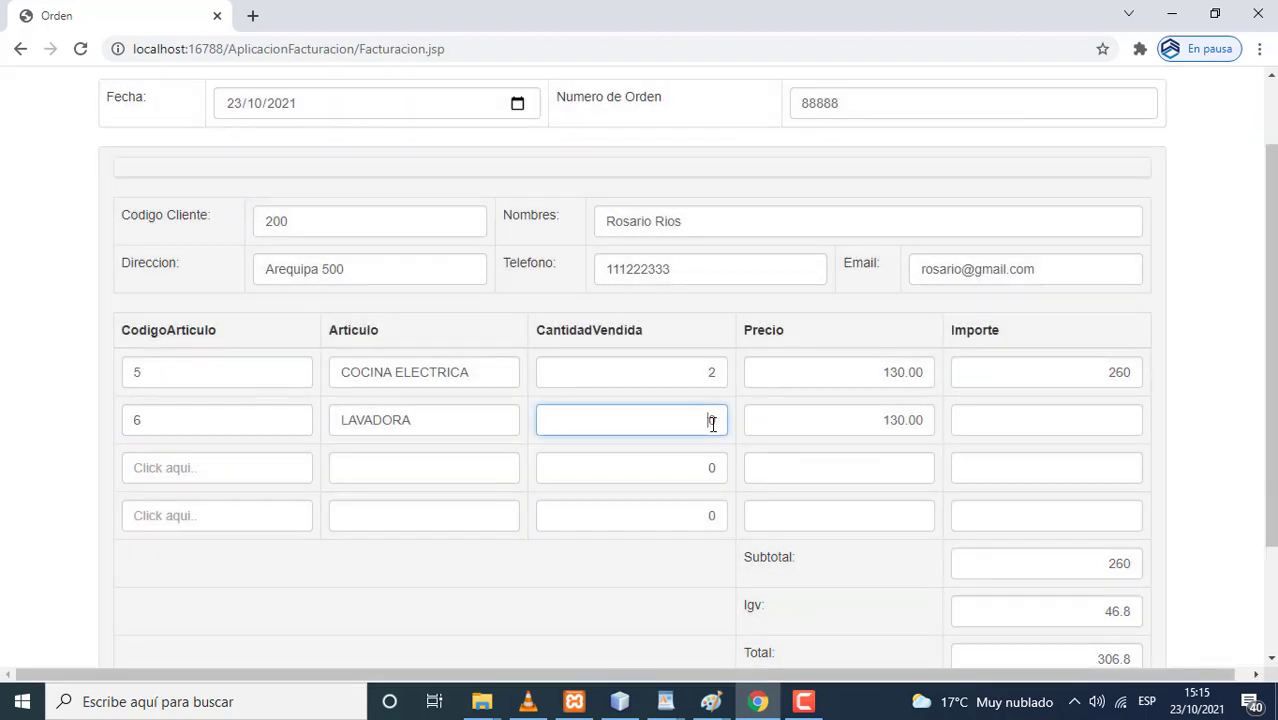
type("3")
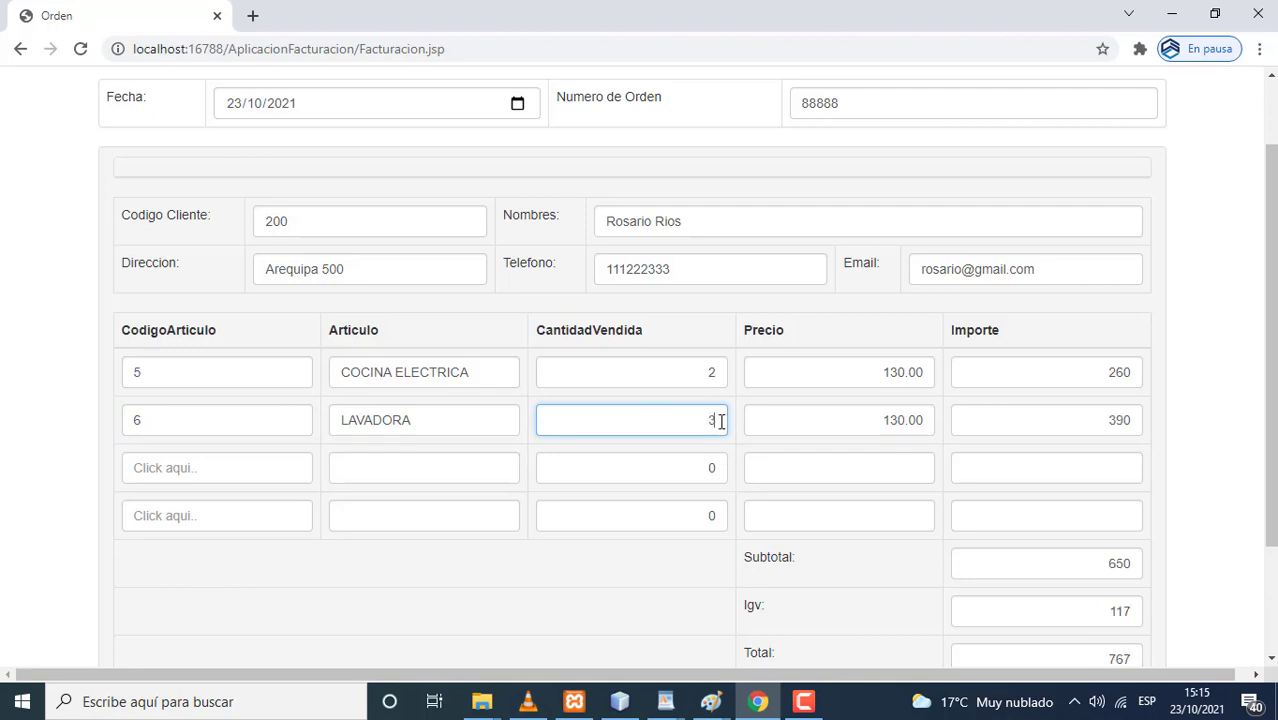
scroll(1098, 448, "down", 1)
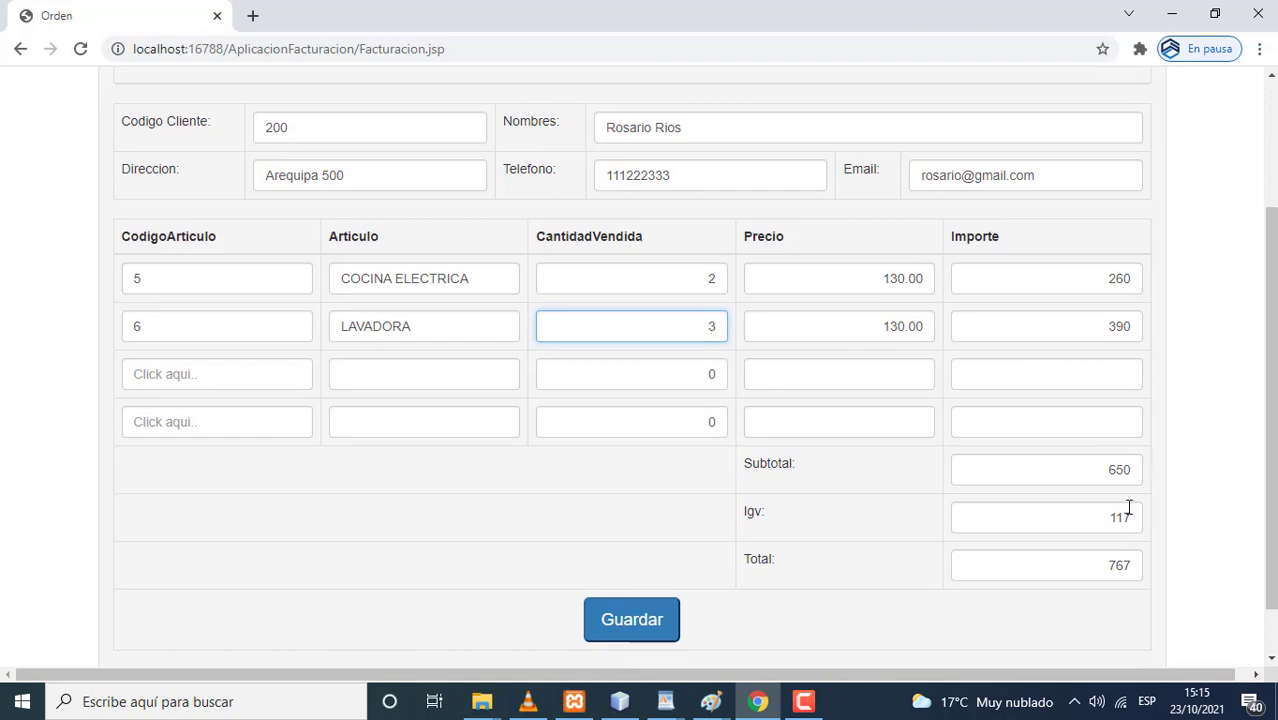
left_click(659, 621)
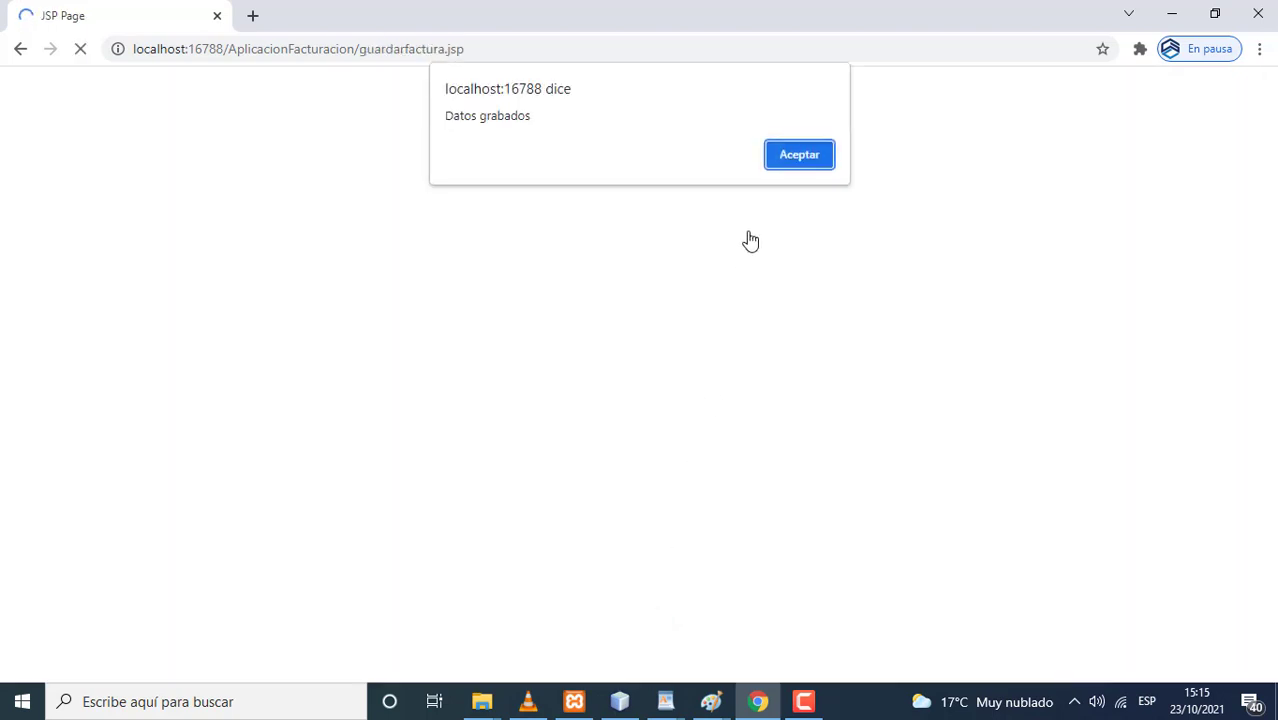
- Acknowledge the save, check order 88888 at 767.00 in the report, then return home
left_click(790, 158)
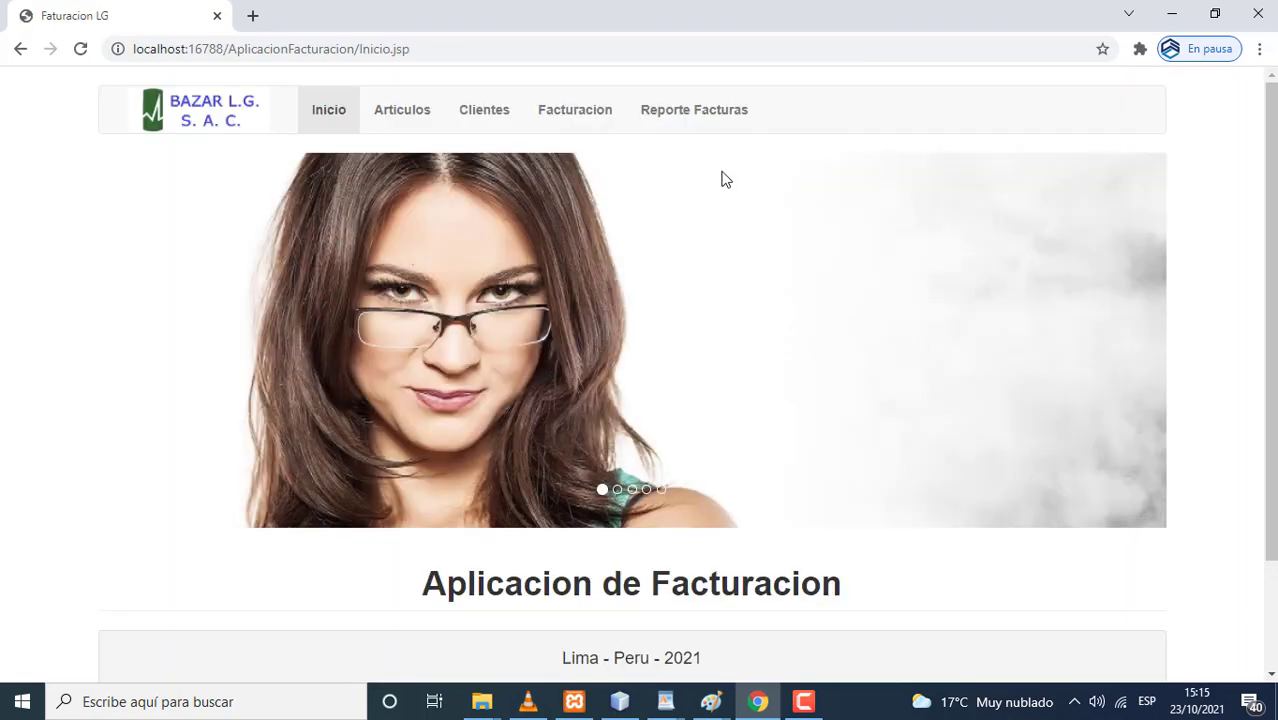
left_click(678, 130)
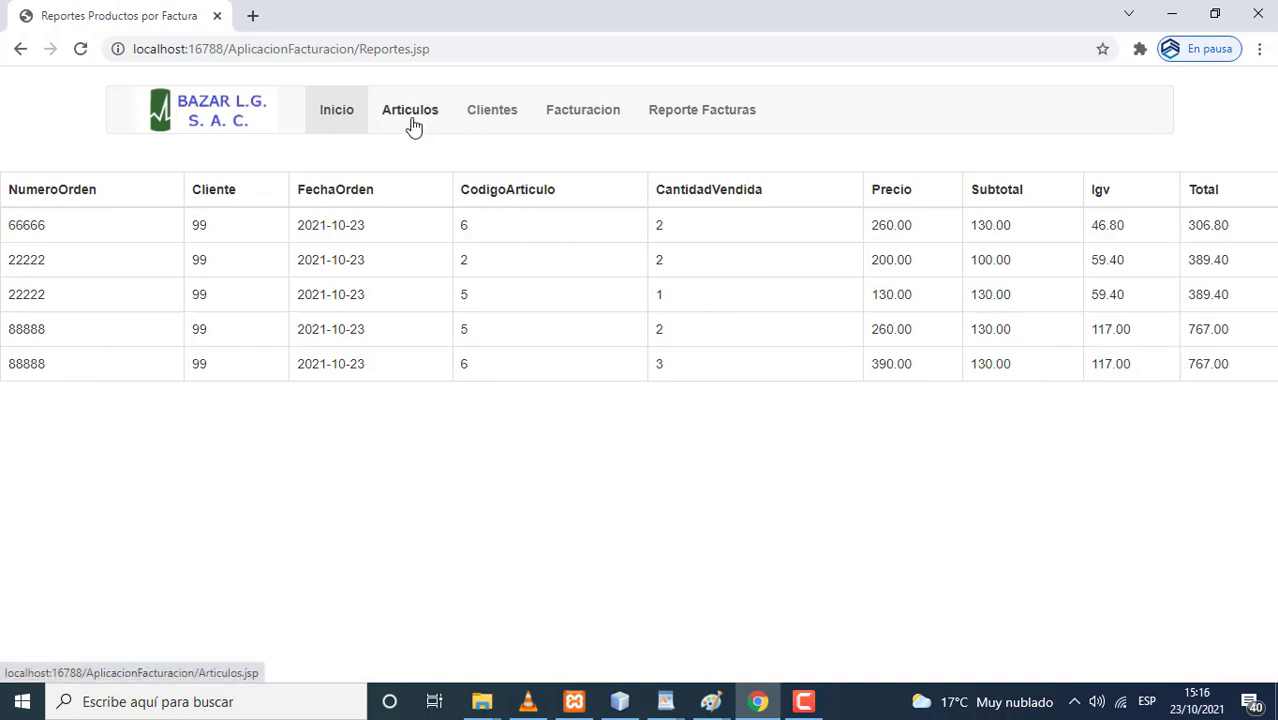
left_click(362, 126)
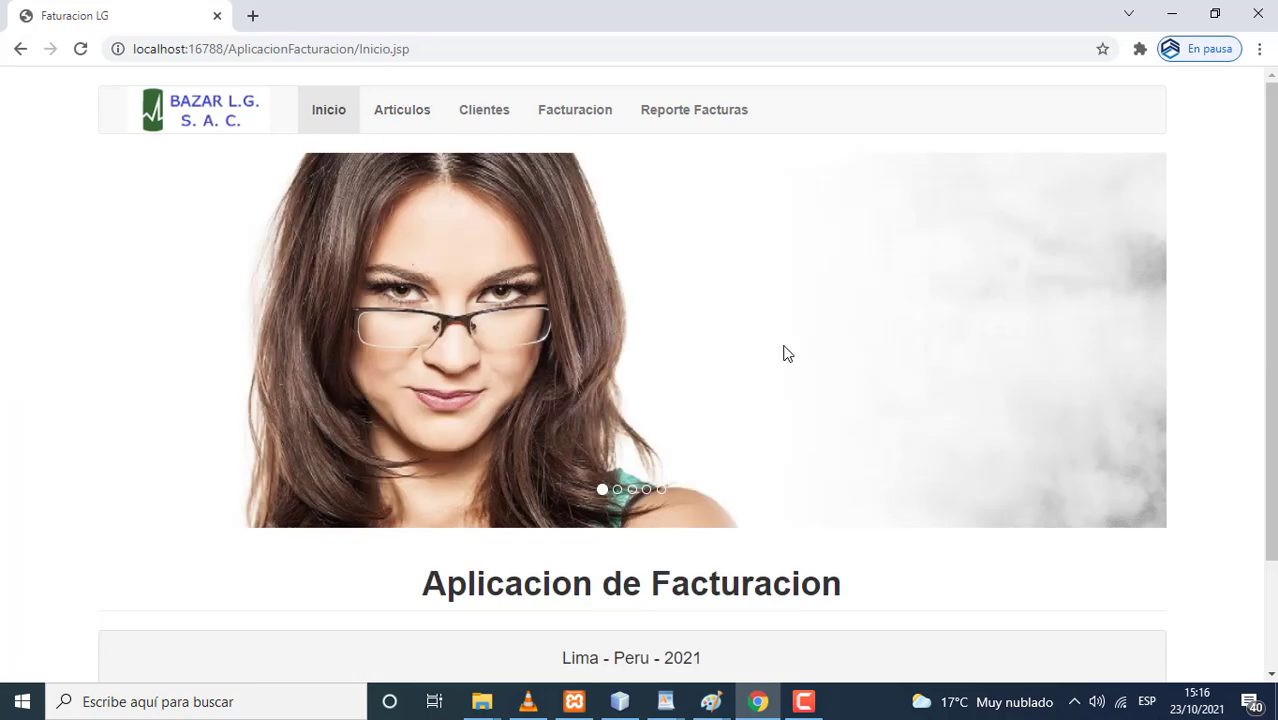
scroll(786, 352, "down", 2)
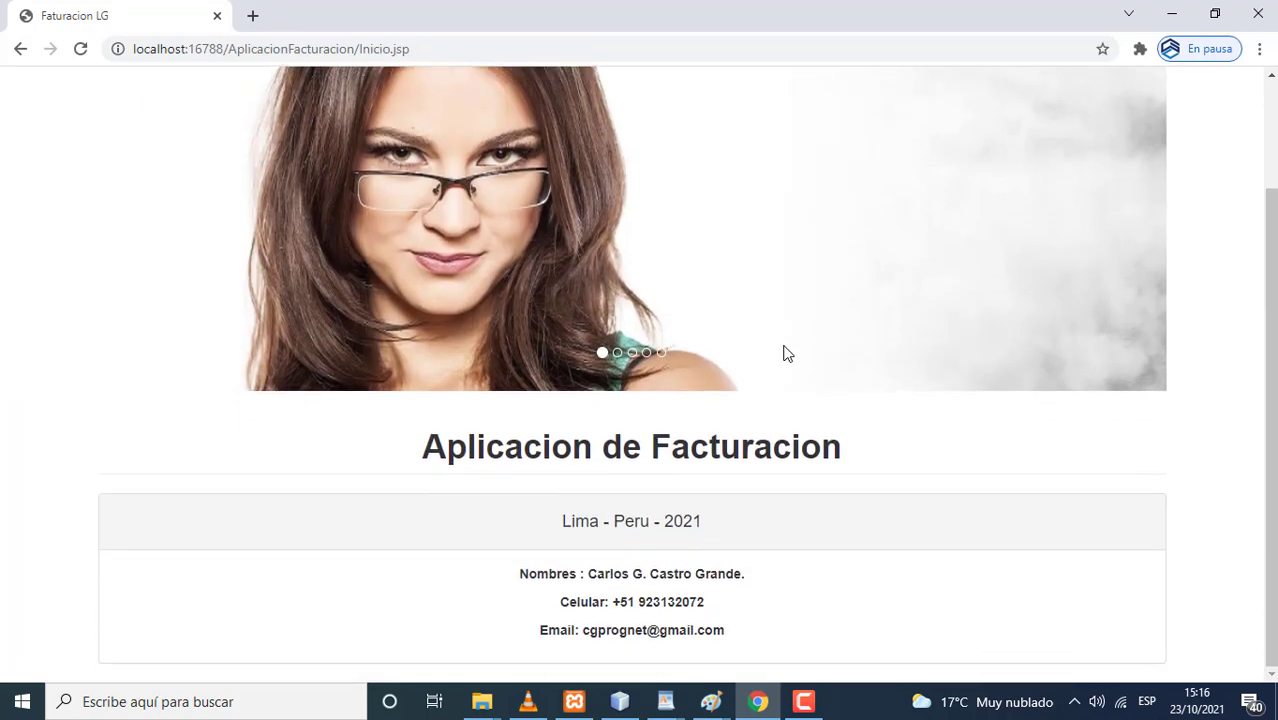
scroll(786, 352, "up", 2)
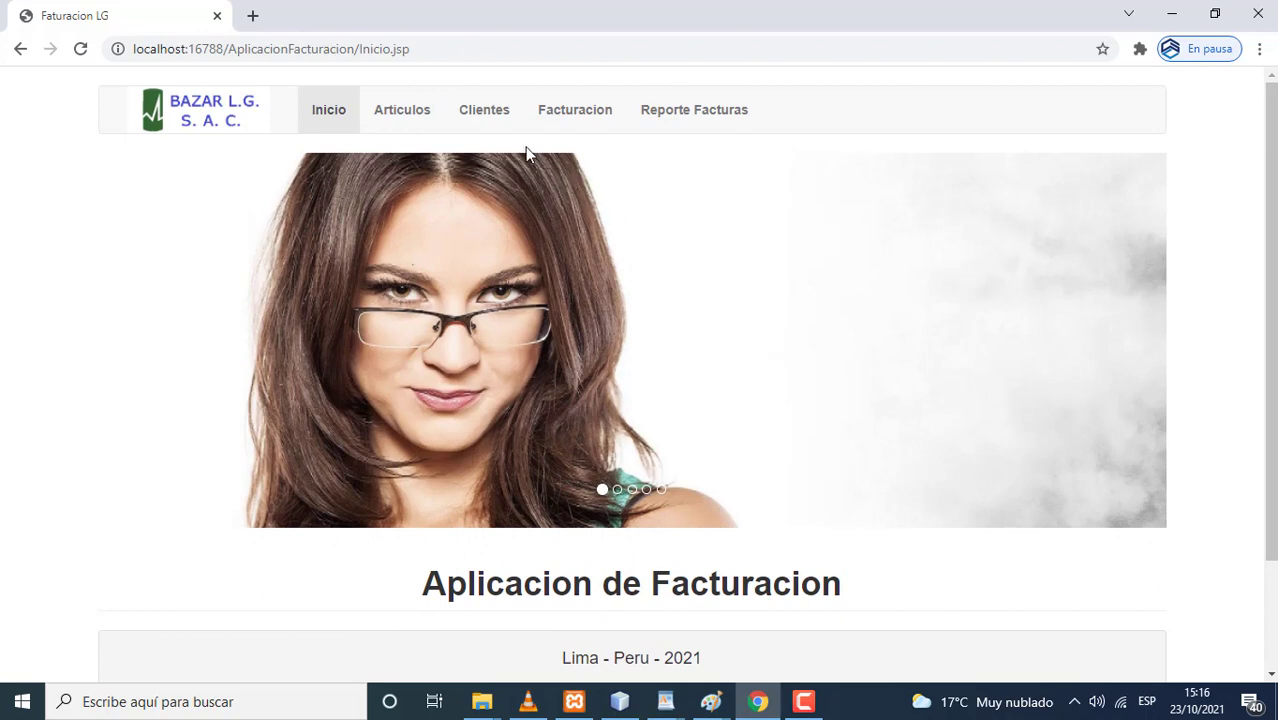
left_click(488, 112)
- Delete the second client from the Clientes list and confirm the deletion
scroll(733, 357, "down", 1)
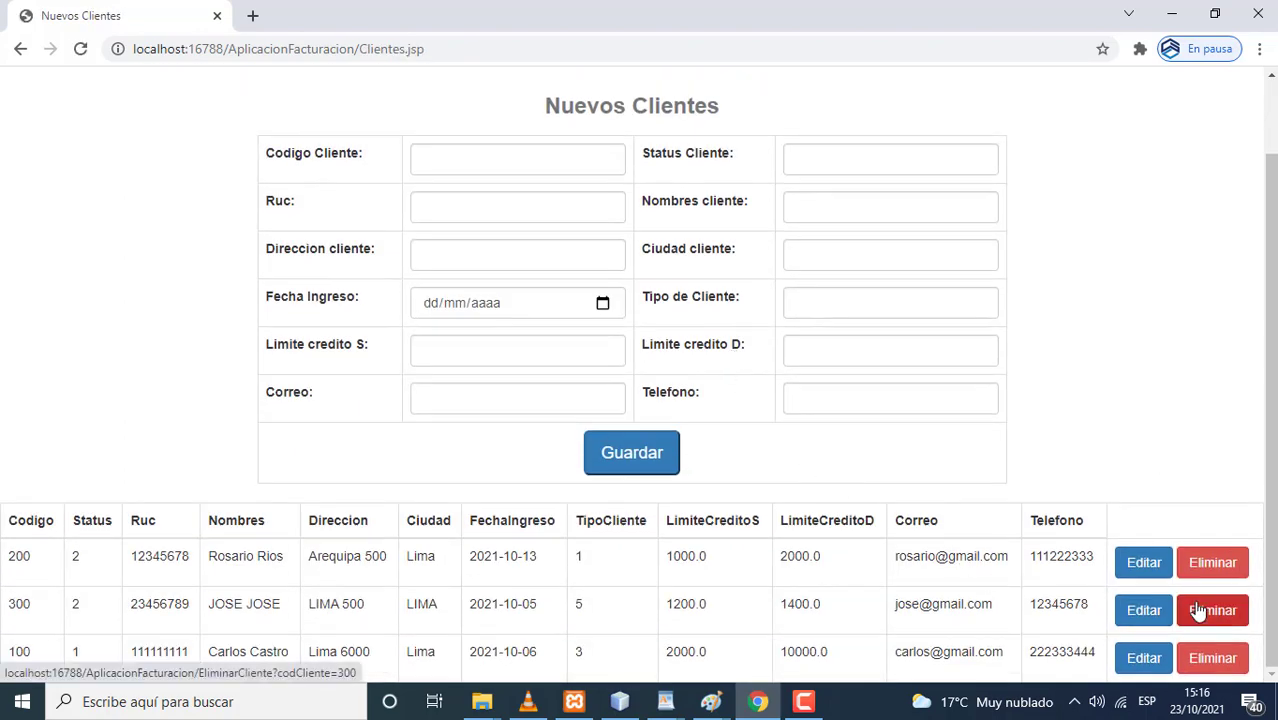
left_click(1198, 612)
left_click(717, 159)
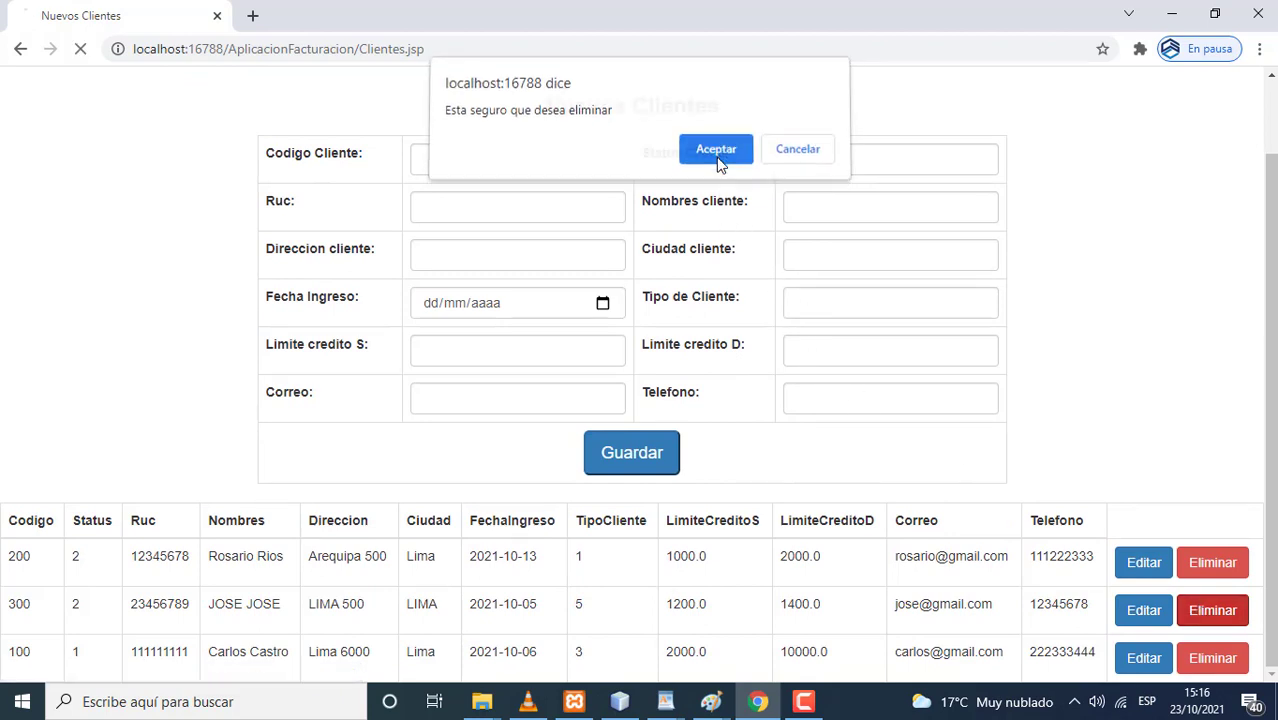
left_click(768, 163)
scroll(670, 437, "down", 1)
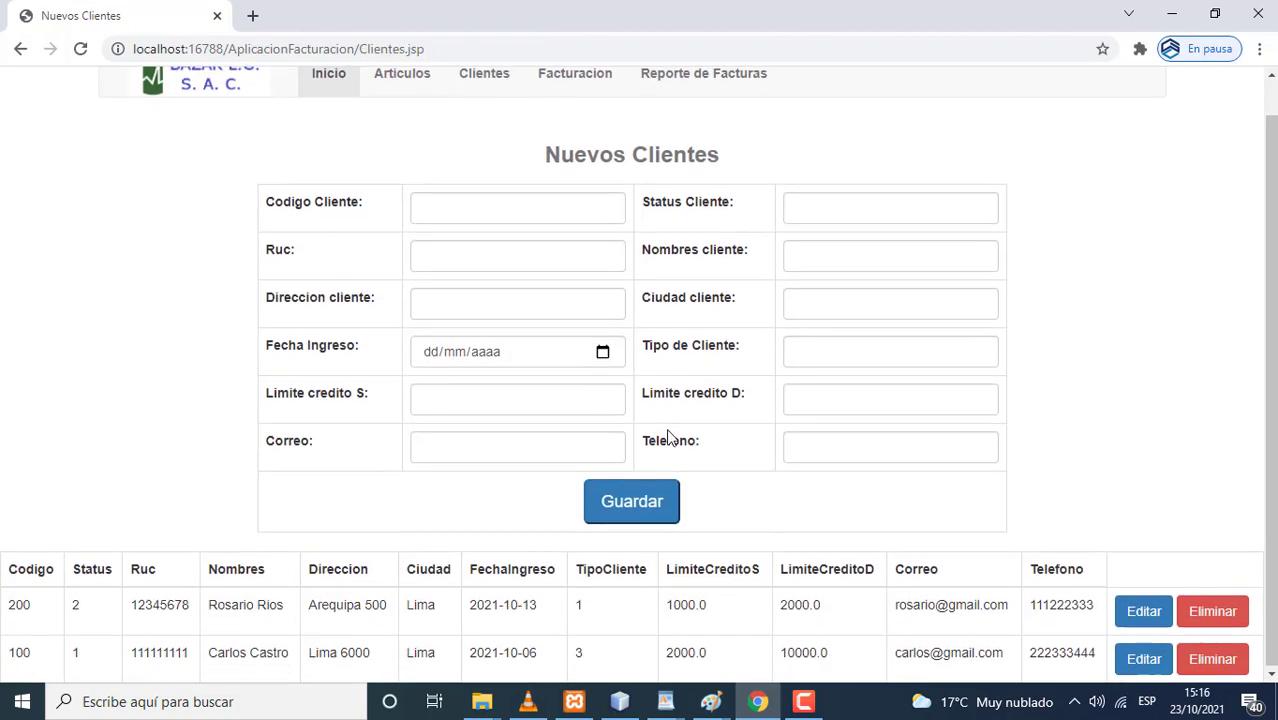
scroll(610, 567, "up", 1)
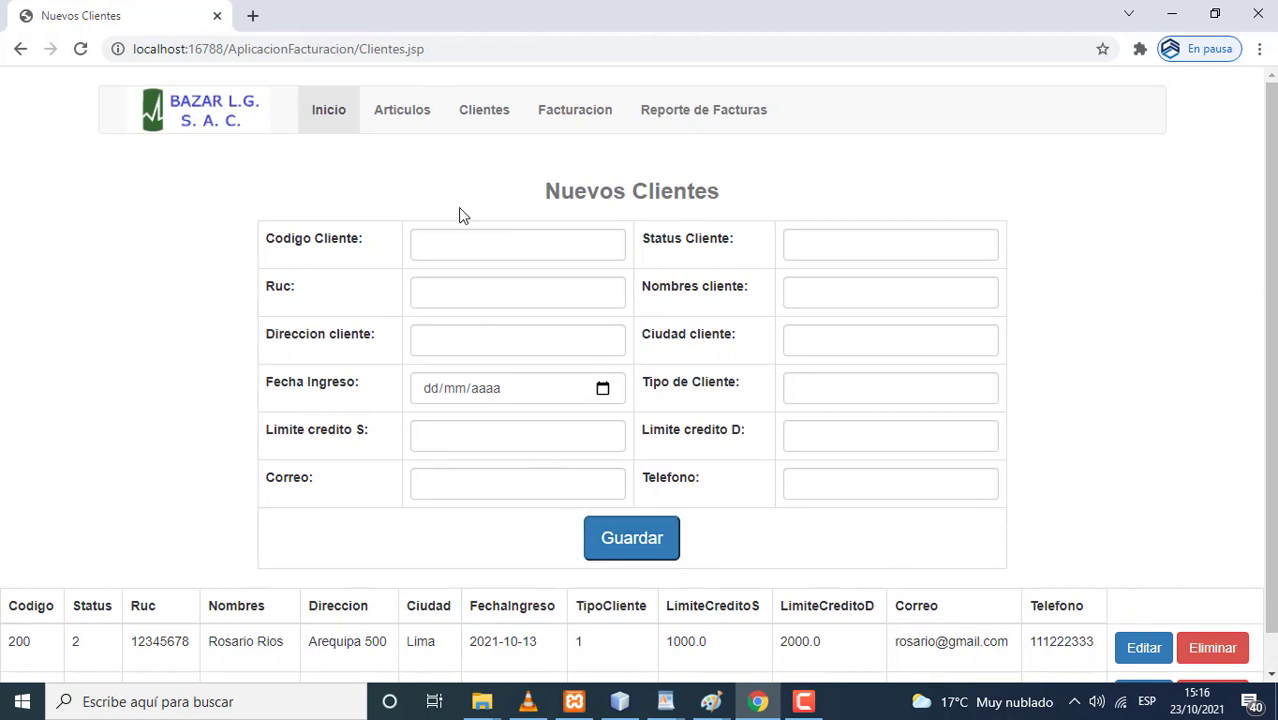
- Delete the REFRIGERADORA article, confirm it, and go back to the Inicio page
left_click(398, 131)
scroll(491, 348, "down", 1)
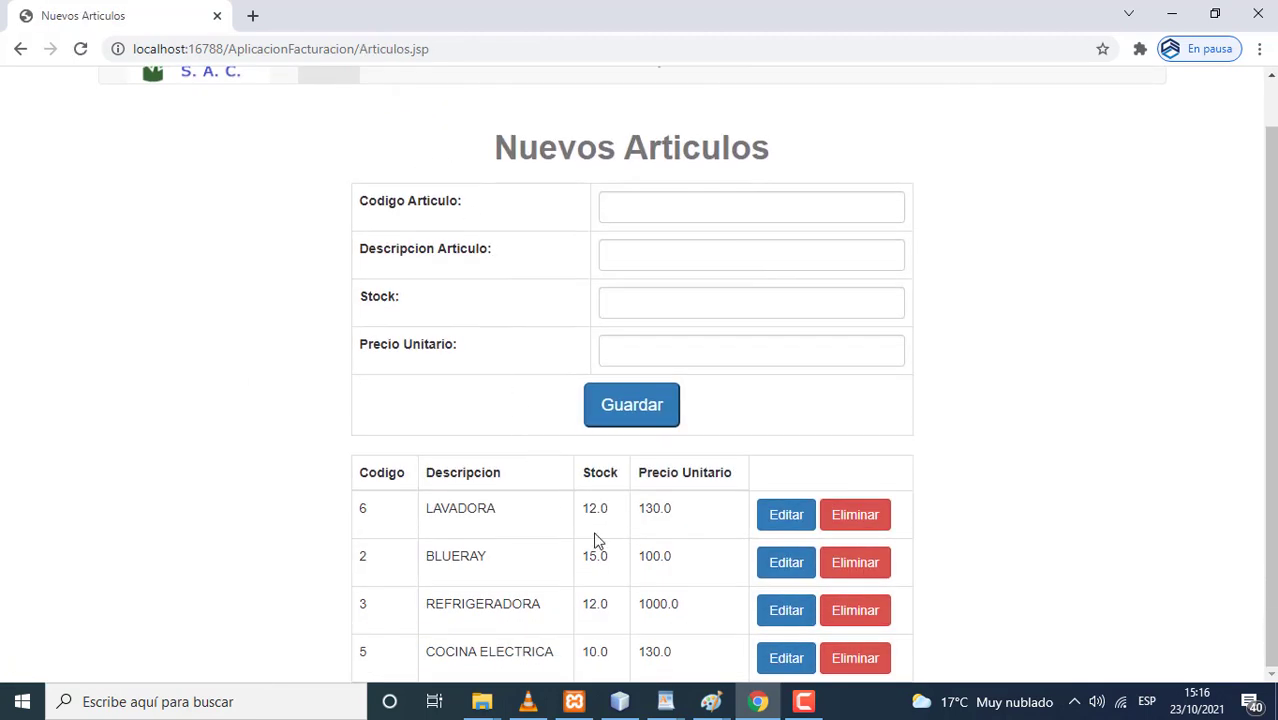
left_click(841, 624)
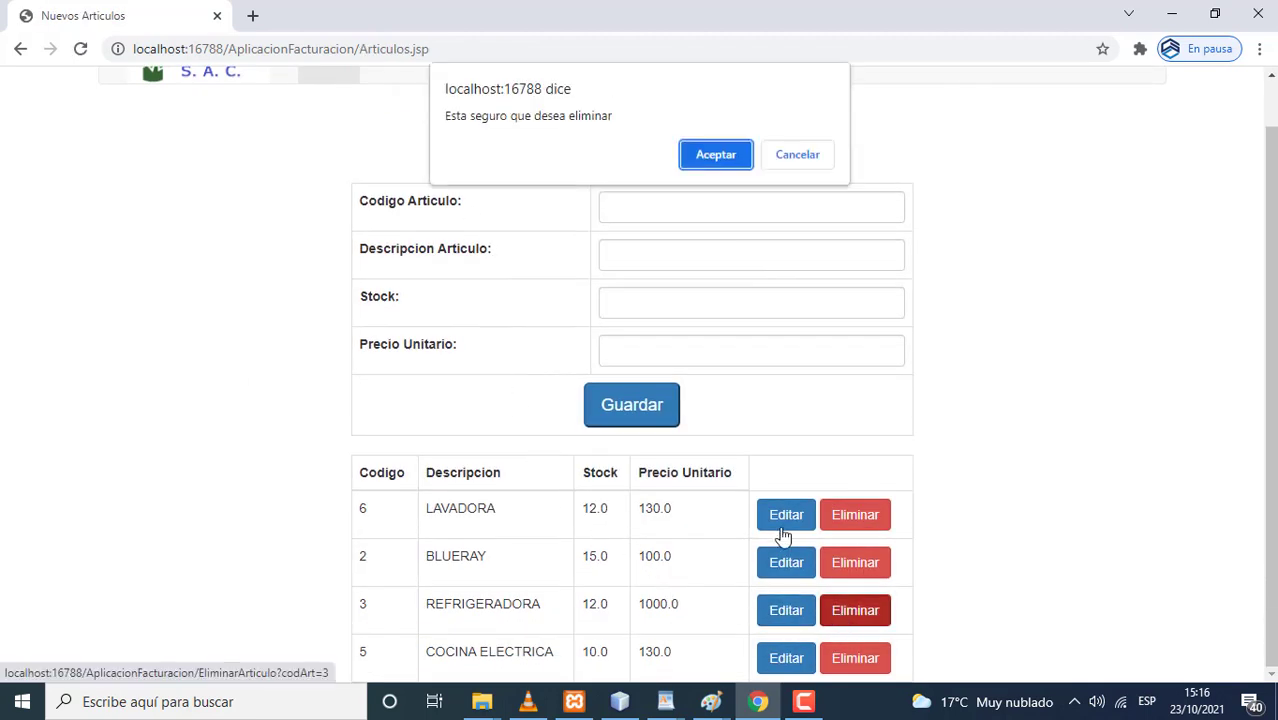
left_click(705, 160)
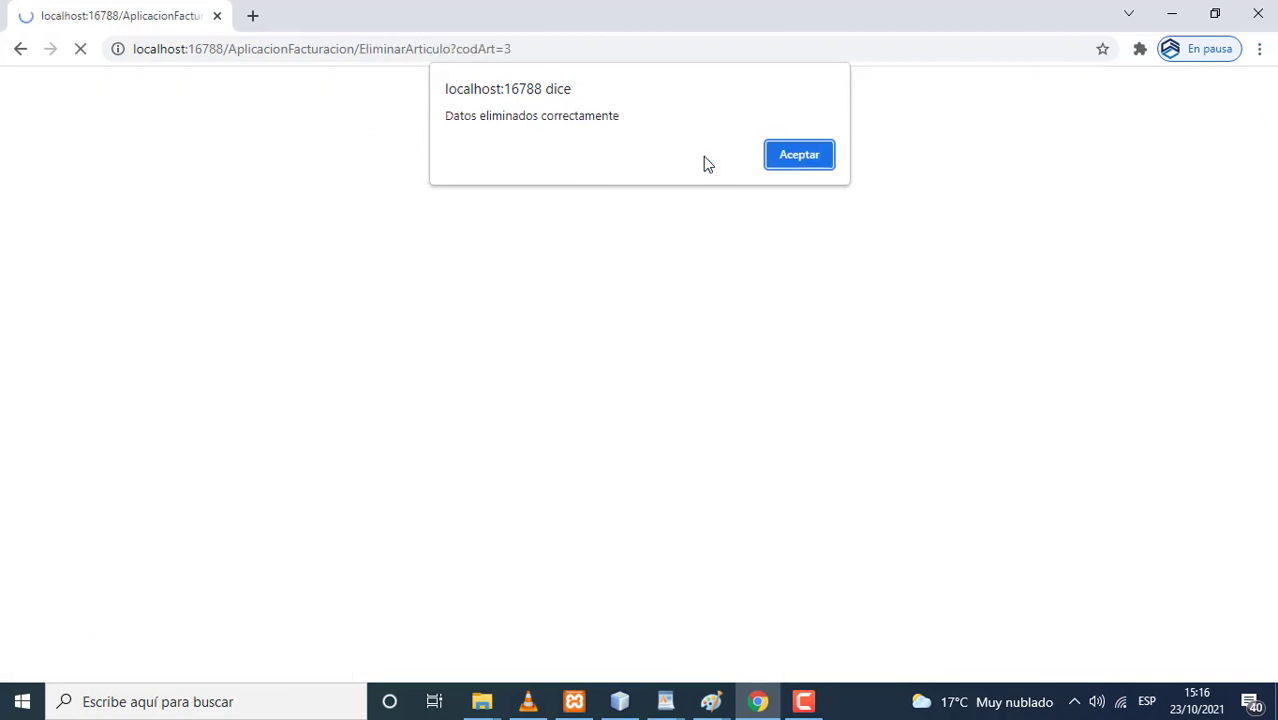
left_click(770, 160)
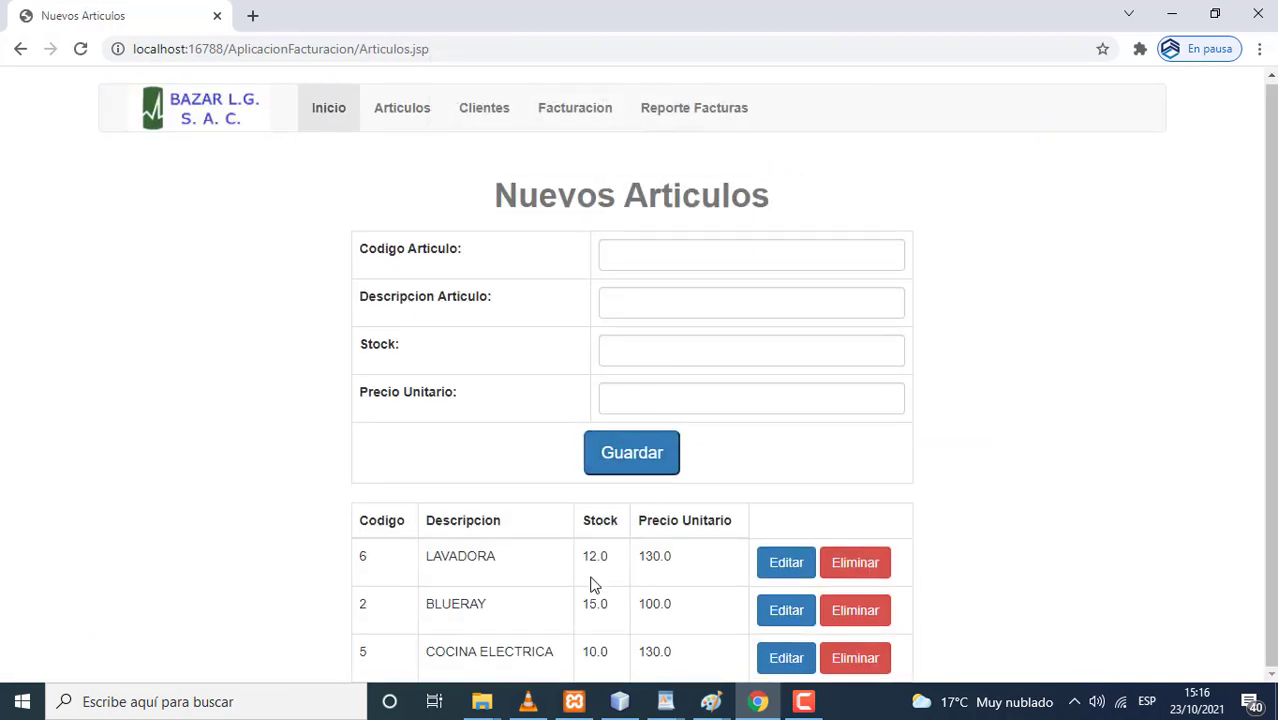
left_click(322, 114)
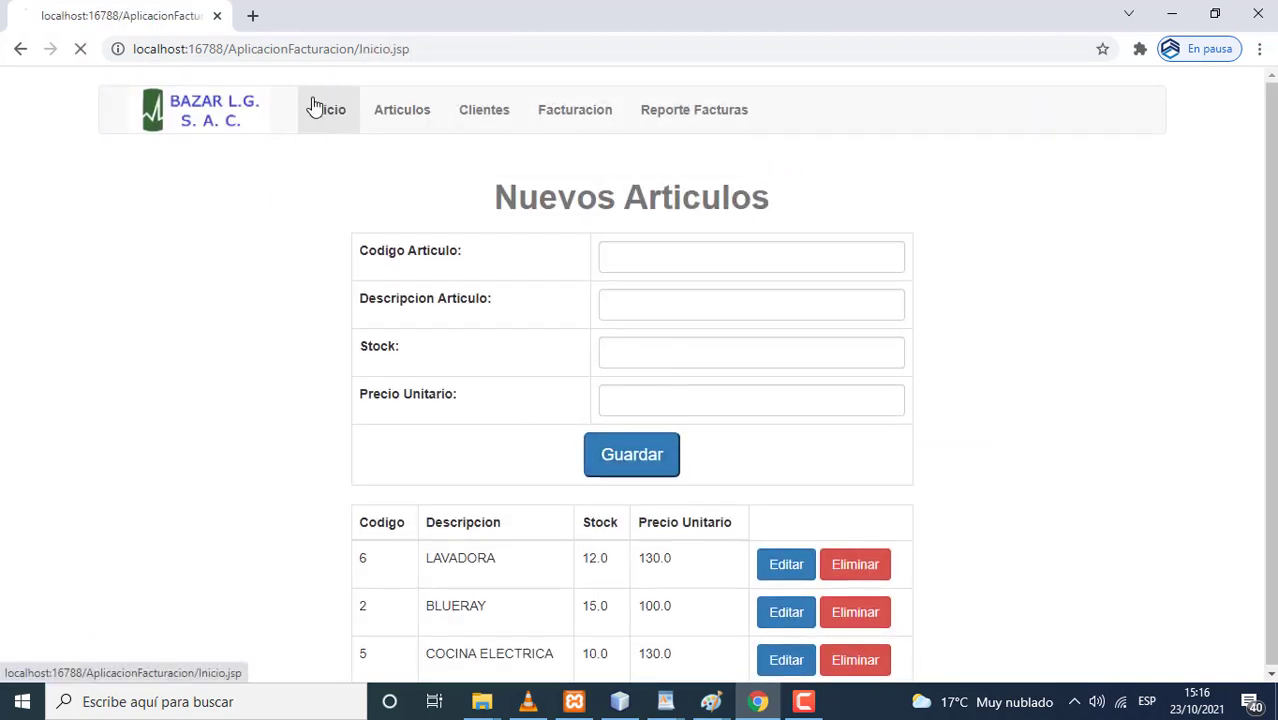
scroll(239, 268, "down", 2)
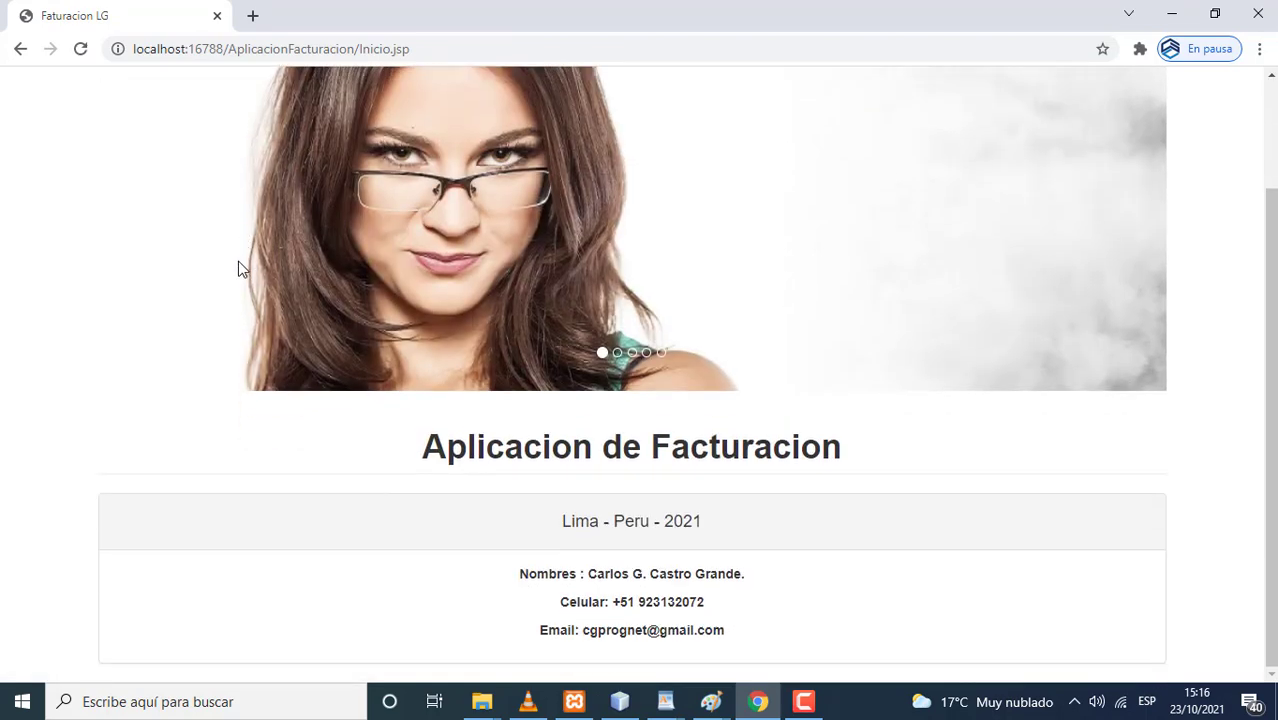
scroll(239, 268, "up", 2)
scroll(239, 268, "down", 1)
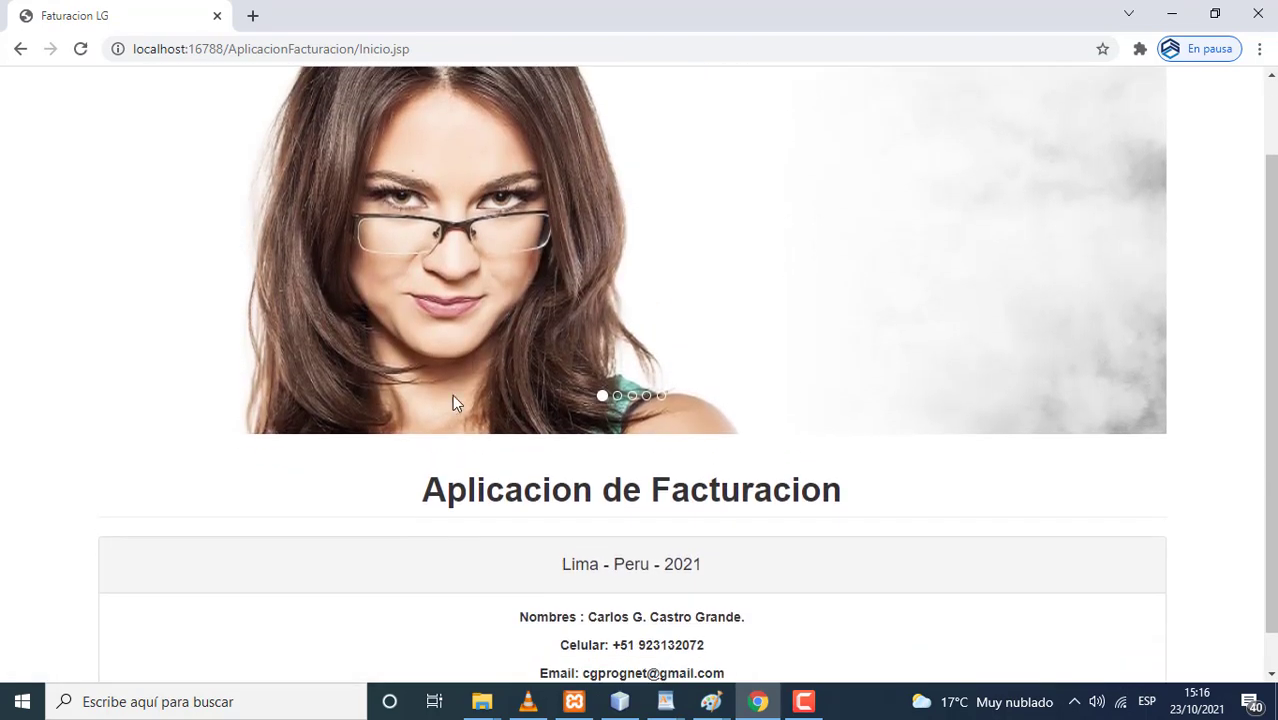